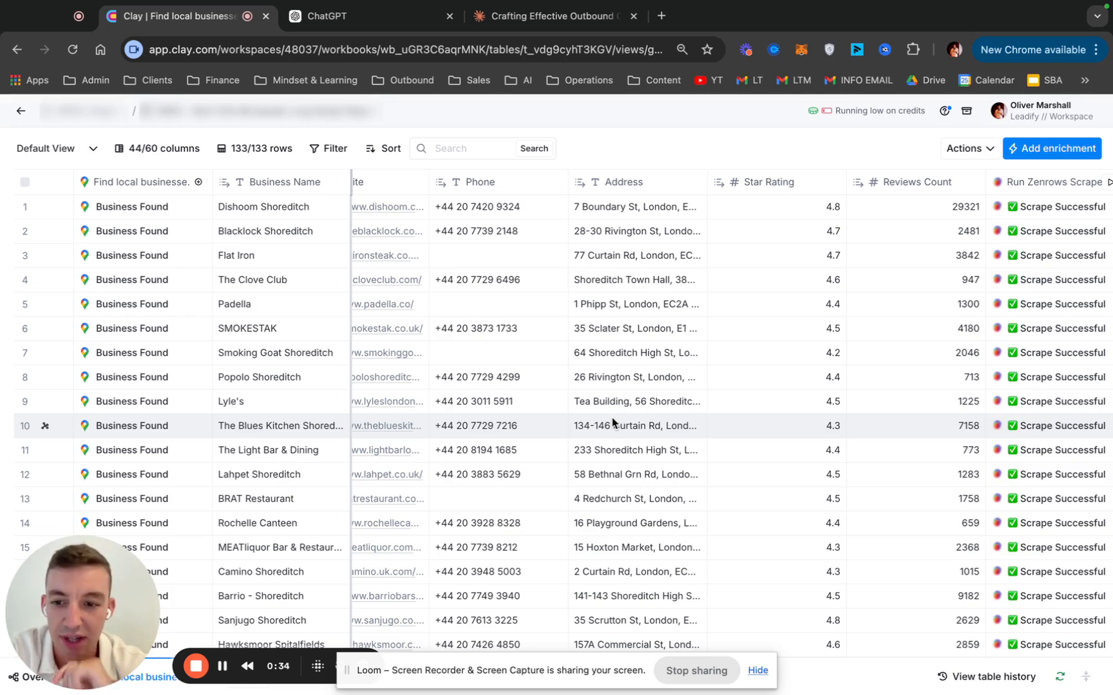
Survey the restaurant table's columns, from the original search and business details to the Zenrows scrape and scraped email columns
scroll(612, 417, "right", 10)
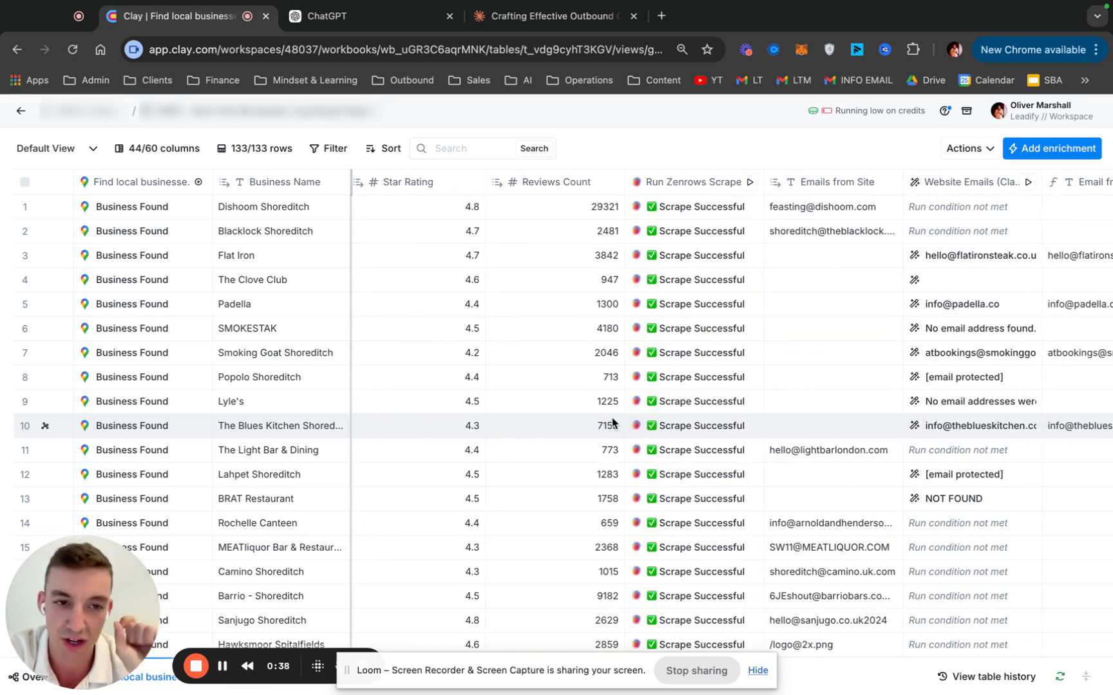
scroll(810, 391, "right", 5)
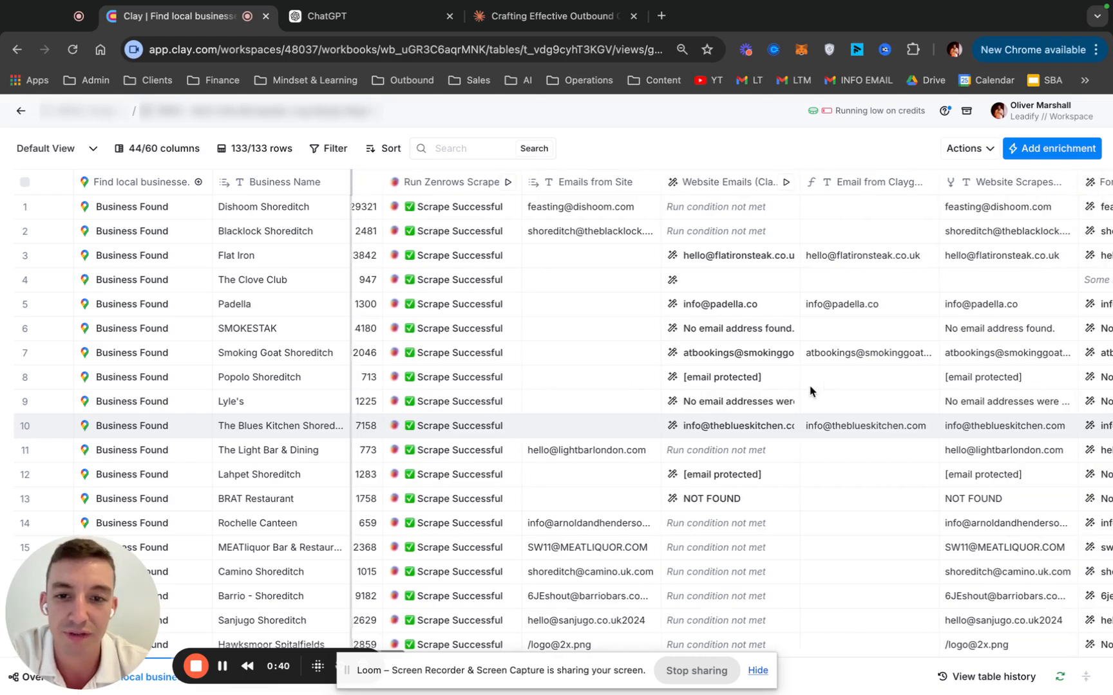
scroll(810, 391, "right", 5)
scroll(809, 391, "left", 15)
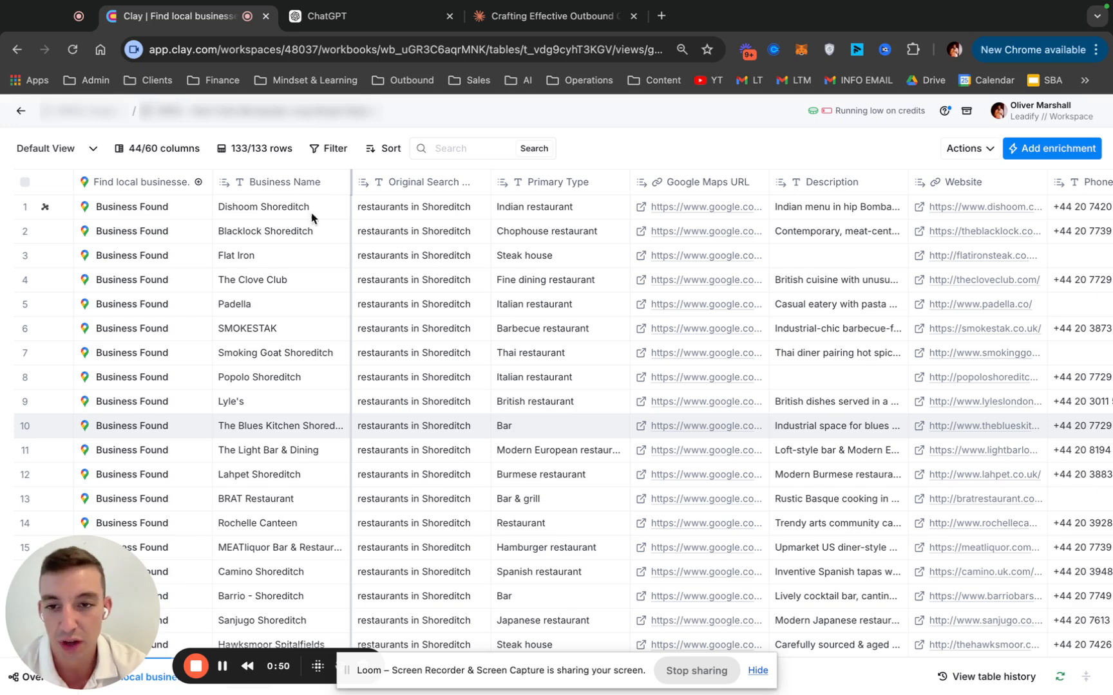
scroll(502, 316, "right", 5)
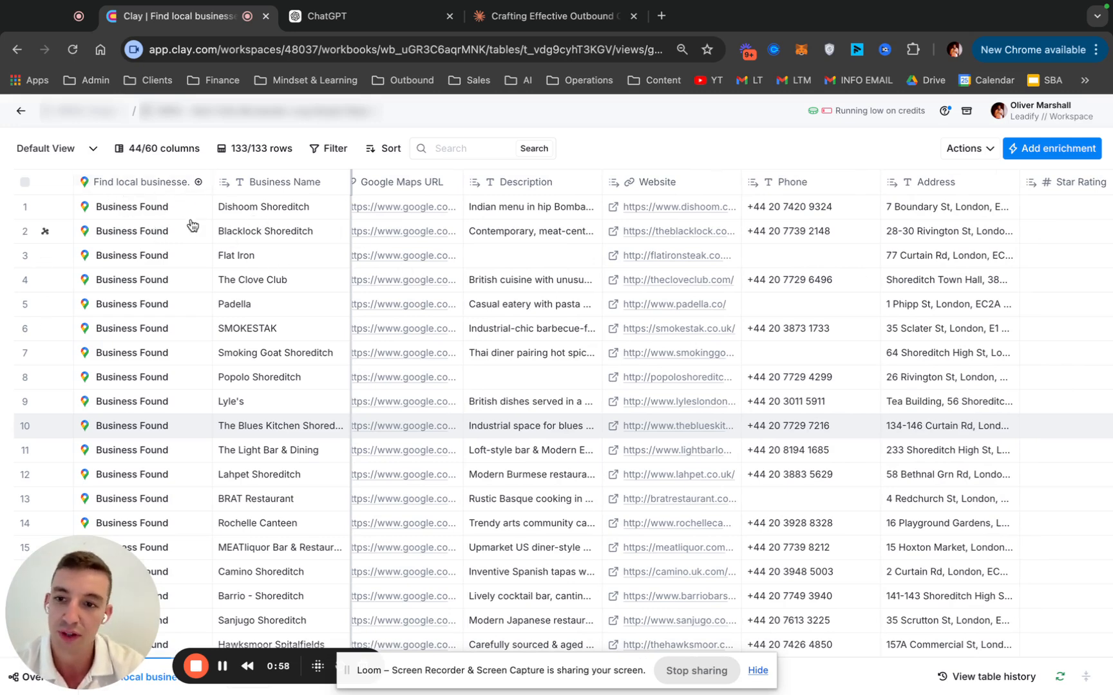
scroll(663, 293, "right", 5)
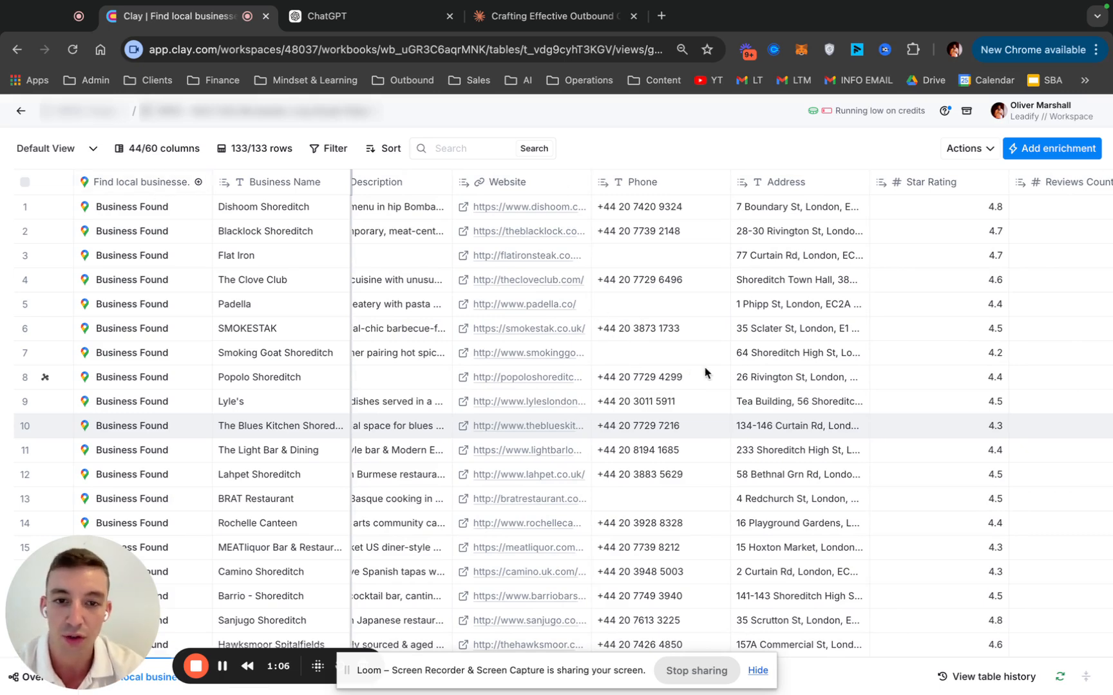
scroll(706, 372, "right", 3)
scroll(585, 327, "right", 3)
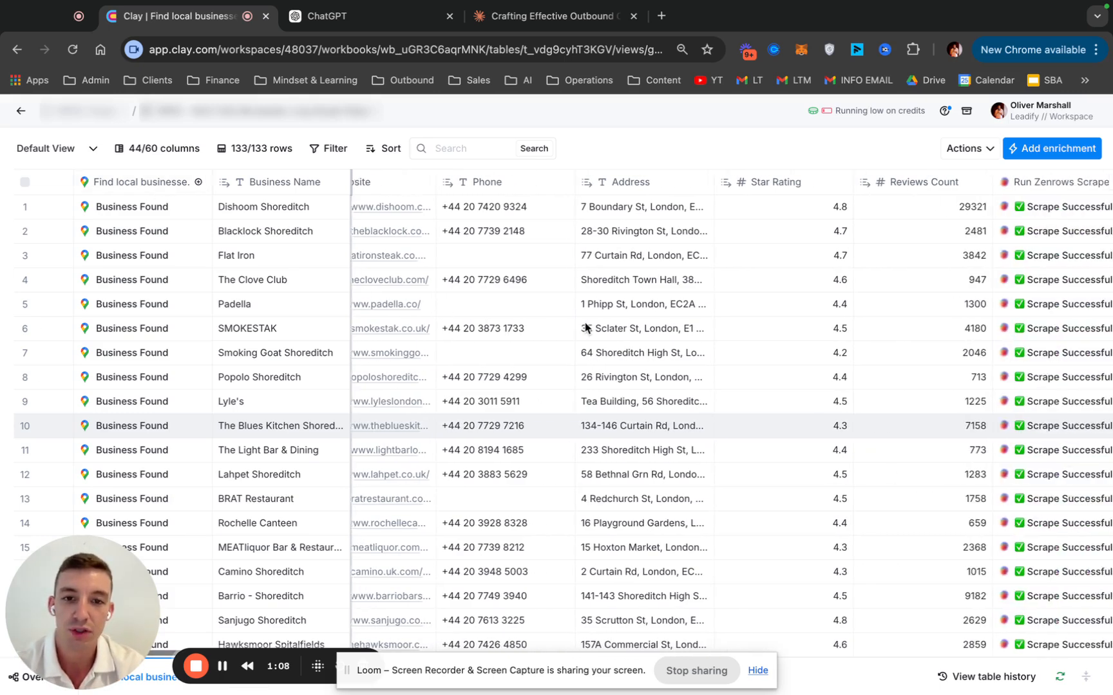
scroll(585, 328, "right", 10)
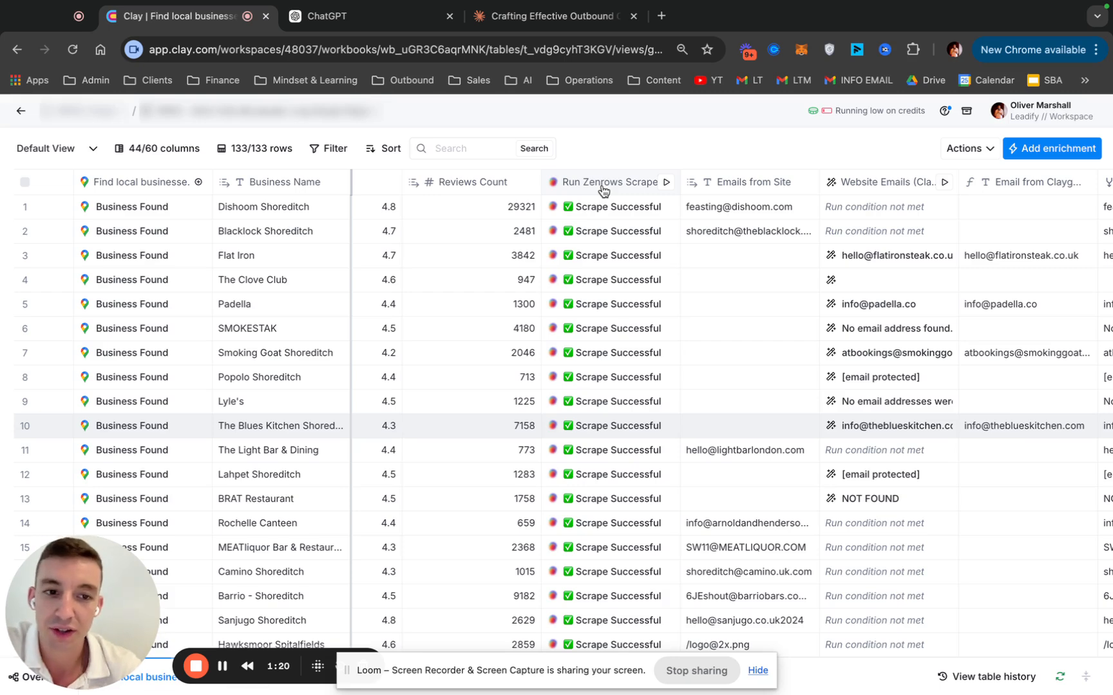
Review the Run Zenrows Scrape column's setup inputs and run settings, then close them without saving
scroll(604, 190, "right", 2)
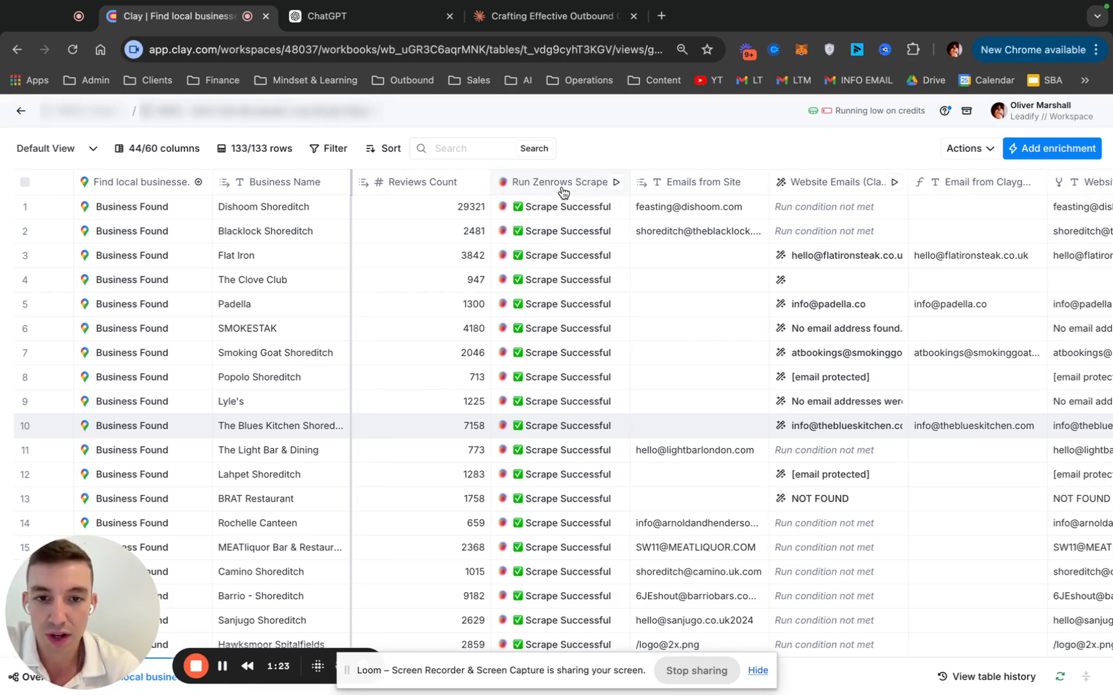
left_click(562, 187)
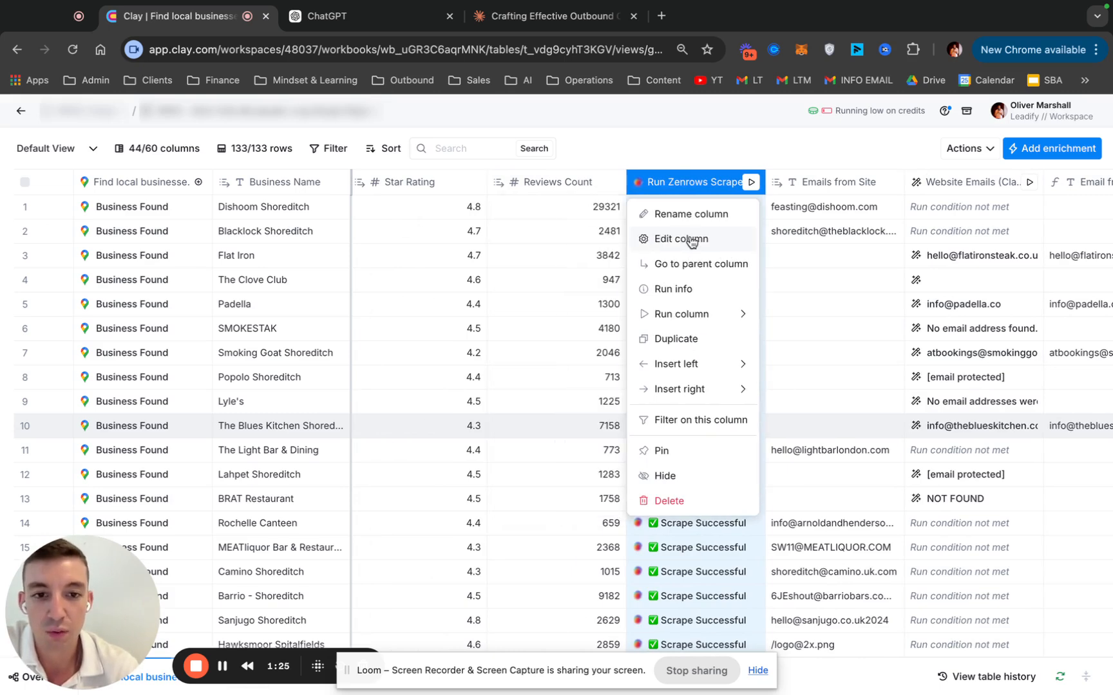
left_click(683, 238)
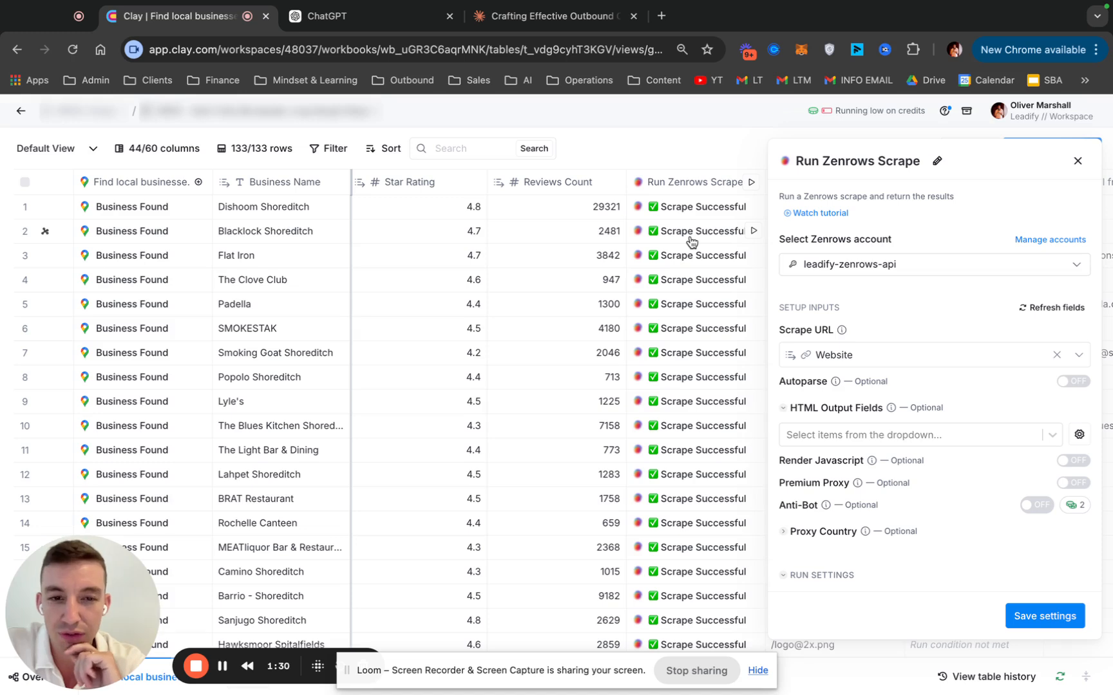
scroll(866, 387, "down", 1)
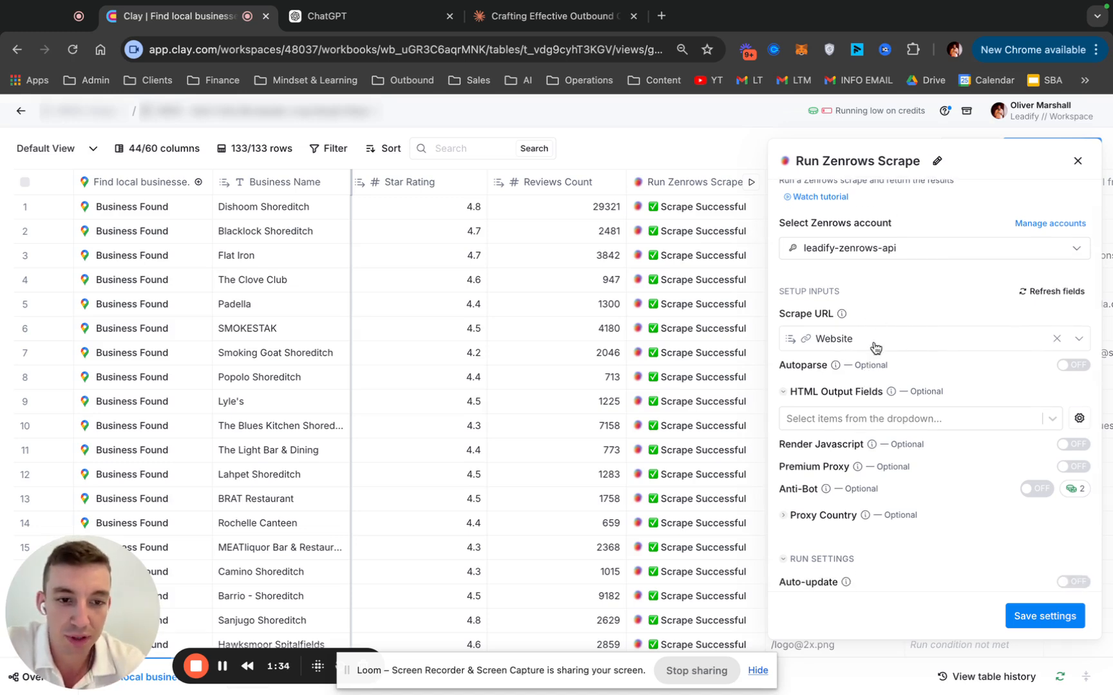
scroll(697, 323, "right", 2)
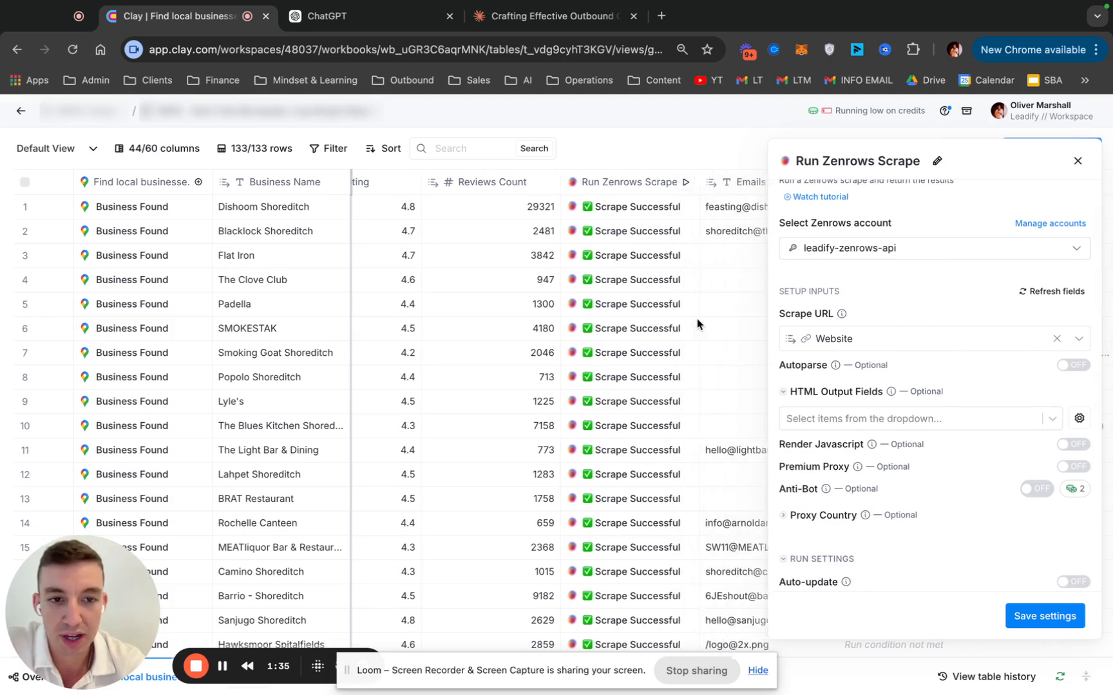
left_click(1077, 161)
Inspect the Zenrows scrape result for Dishoom Shoreditch, expanding its Emails list, and close the cell details
left_click(659, 214)
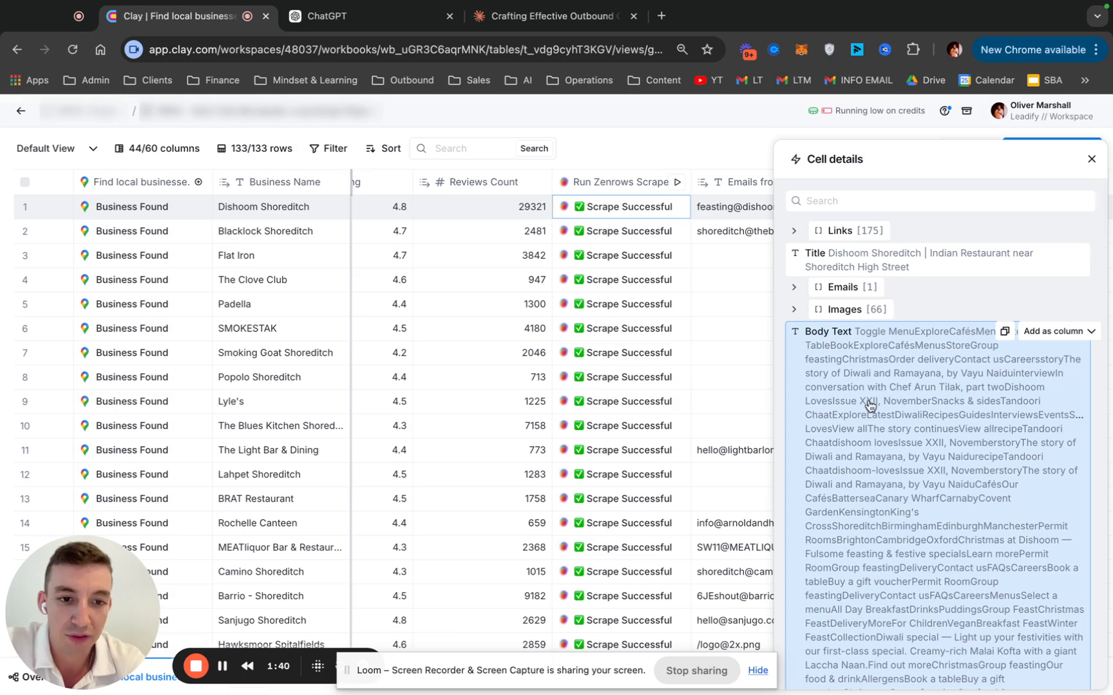
left_click(793, 293)
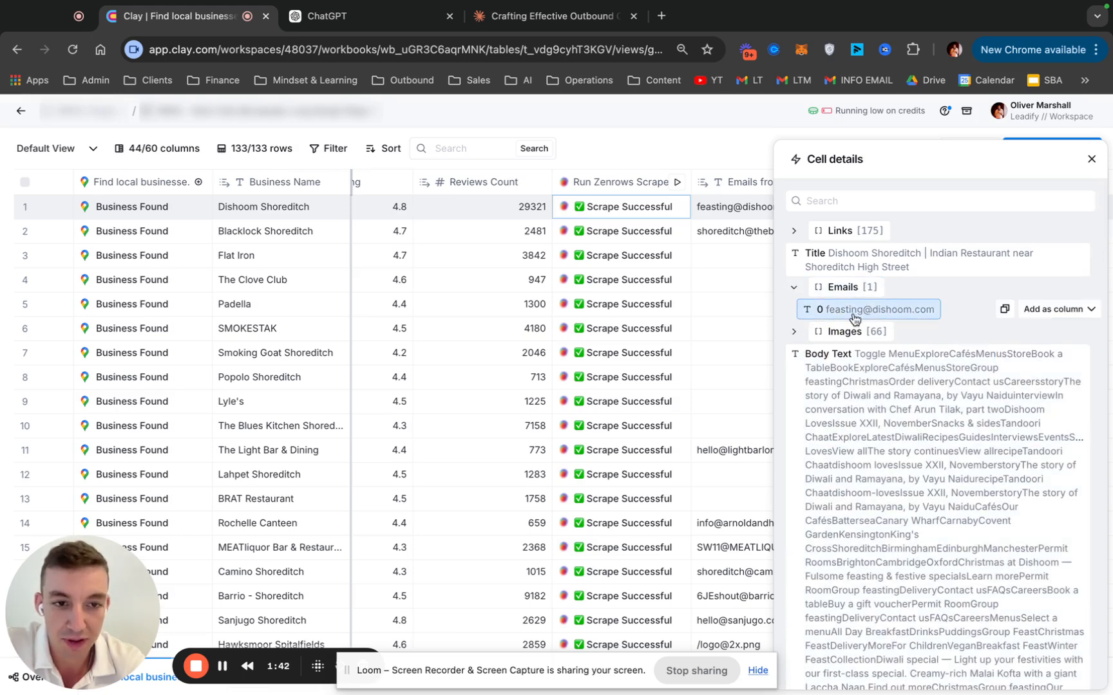
left_click(1090, 159)
Highlight the first ten rows of the Emails from Site column to examine which businesses have scraped emails
scroll(619, 205, "right", 3)
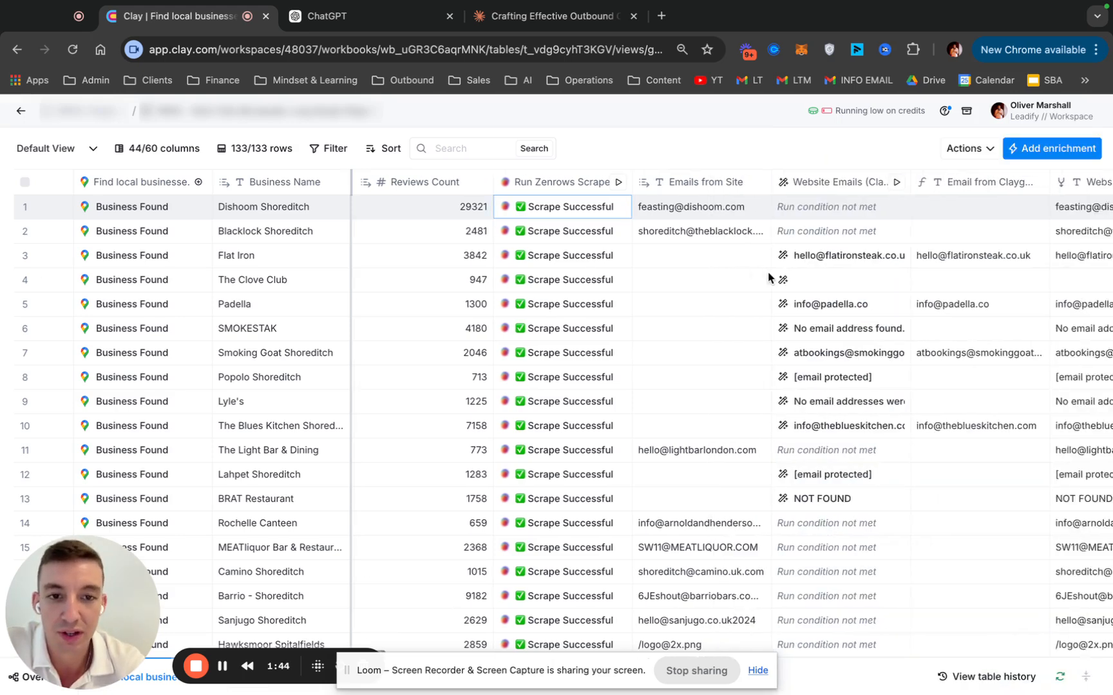
left_click_drag(618, 205, 621, 315)
left_click(634, 402)
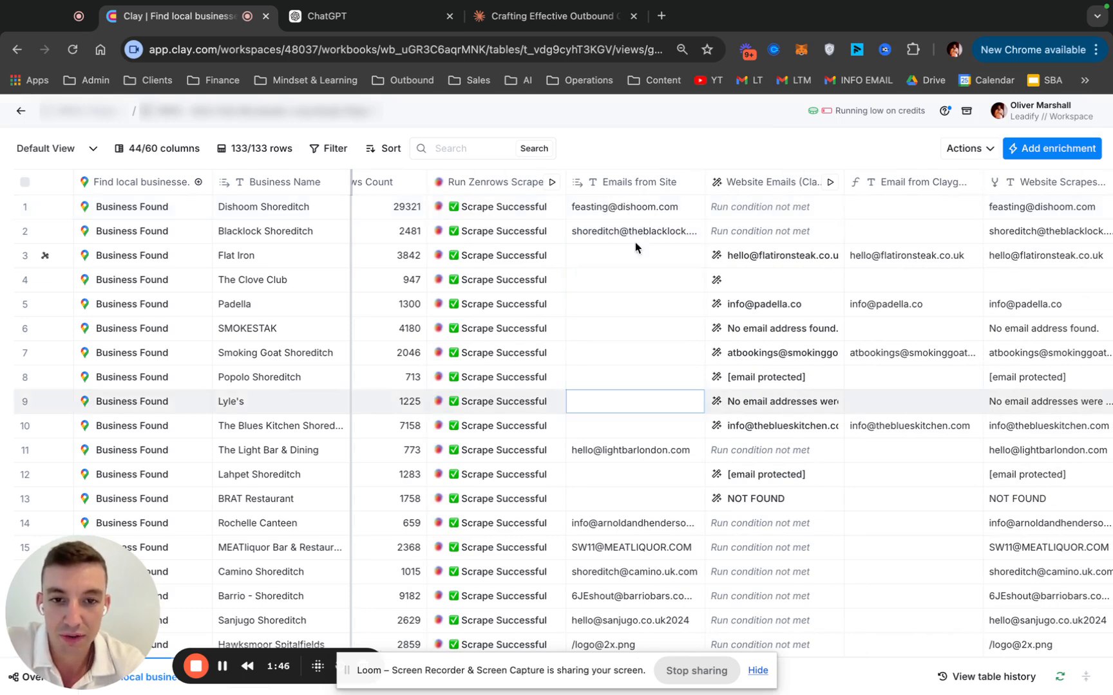
left_click_drag(627, 211, 625, 425)
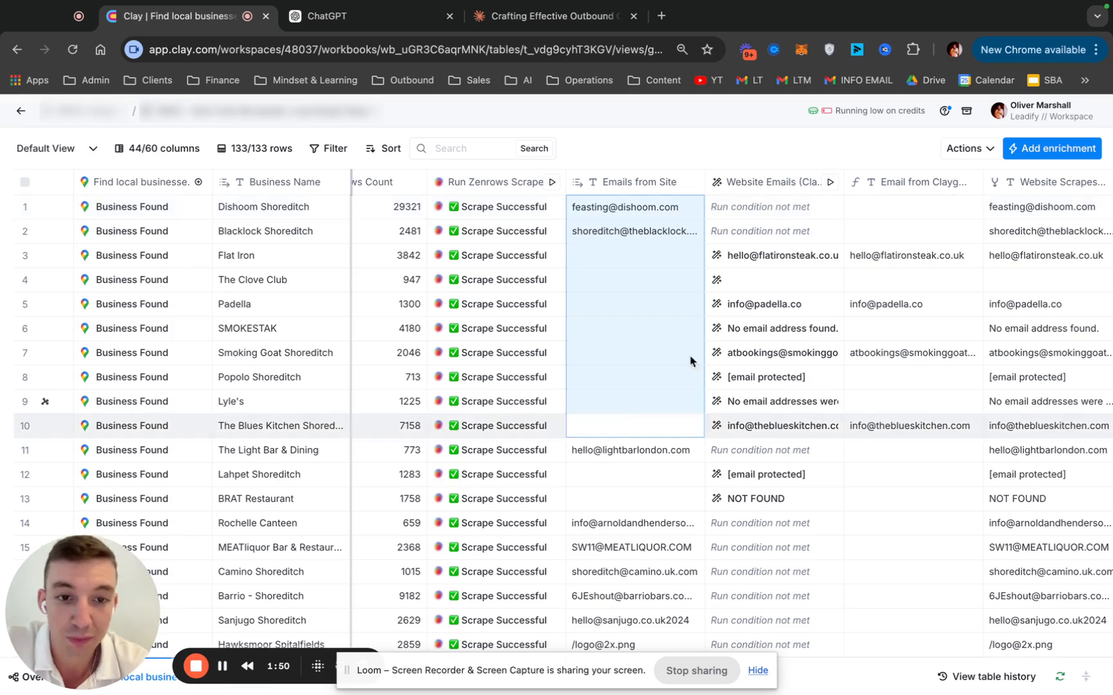
Review the Website Emails (Claygent) column's prompt, highlighting the instruction that limits the output to one email address, and close its settings
scroll(740, 303, "right", 3)
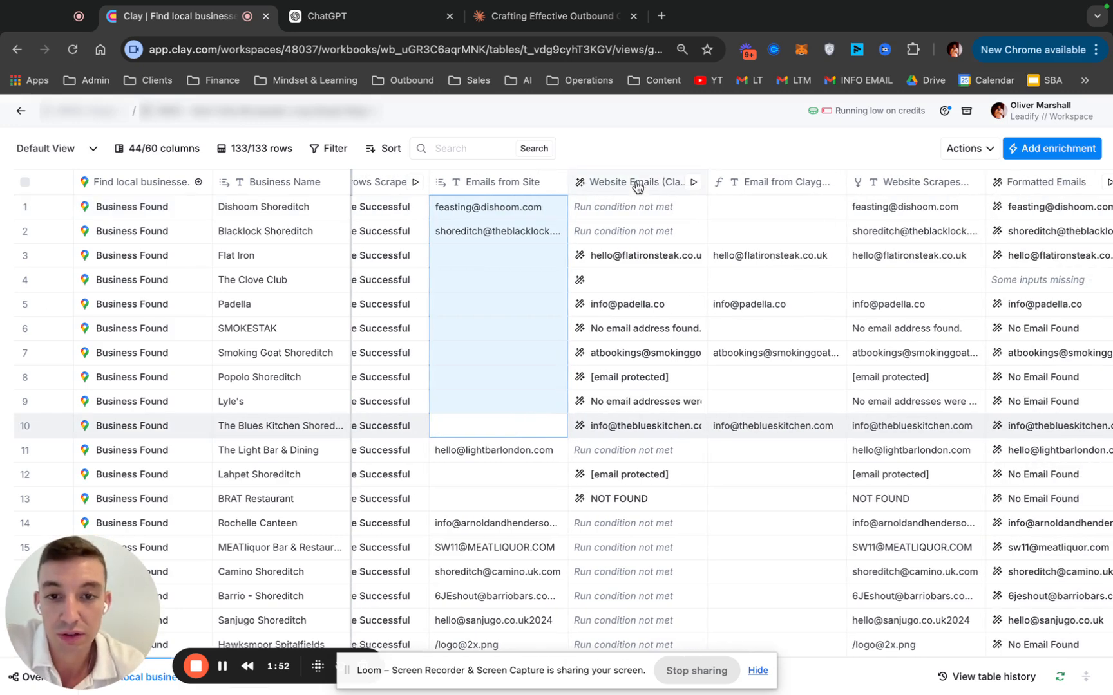
left_click(637, 186)
scroll(560, 238, "left", 1)
left_click(562, 259)
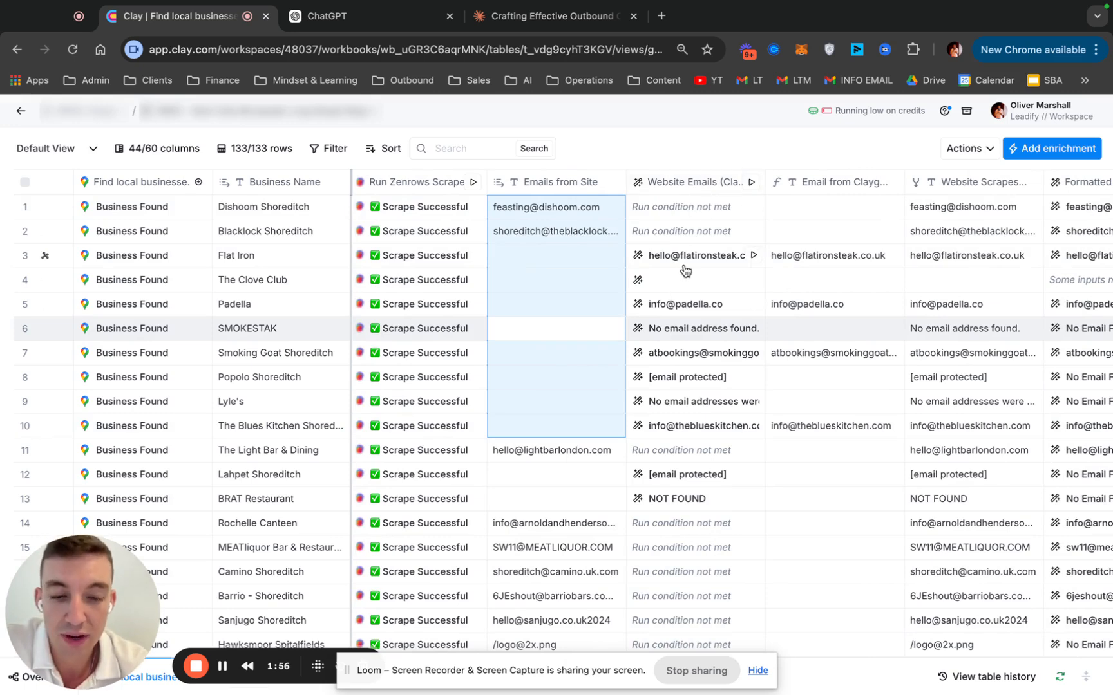
left_click(693, 187)
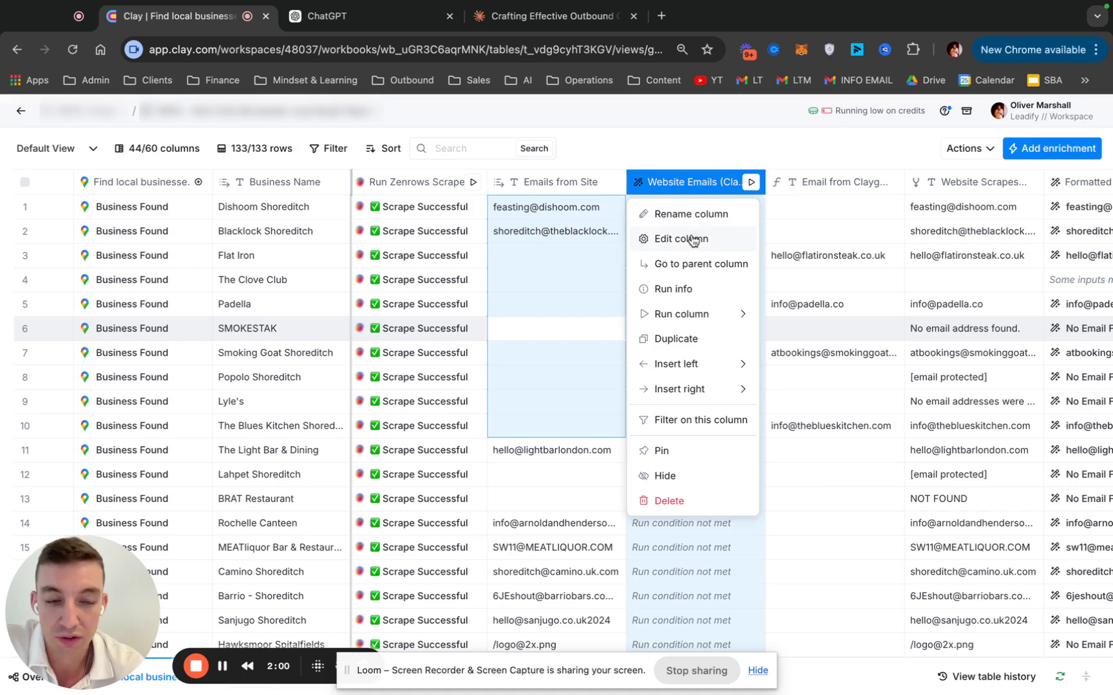
left_click(696, 232)
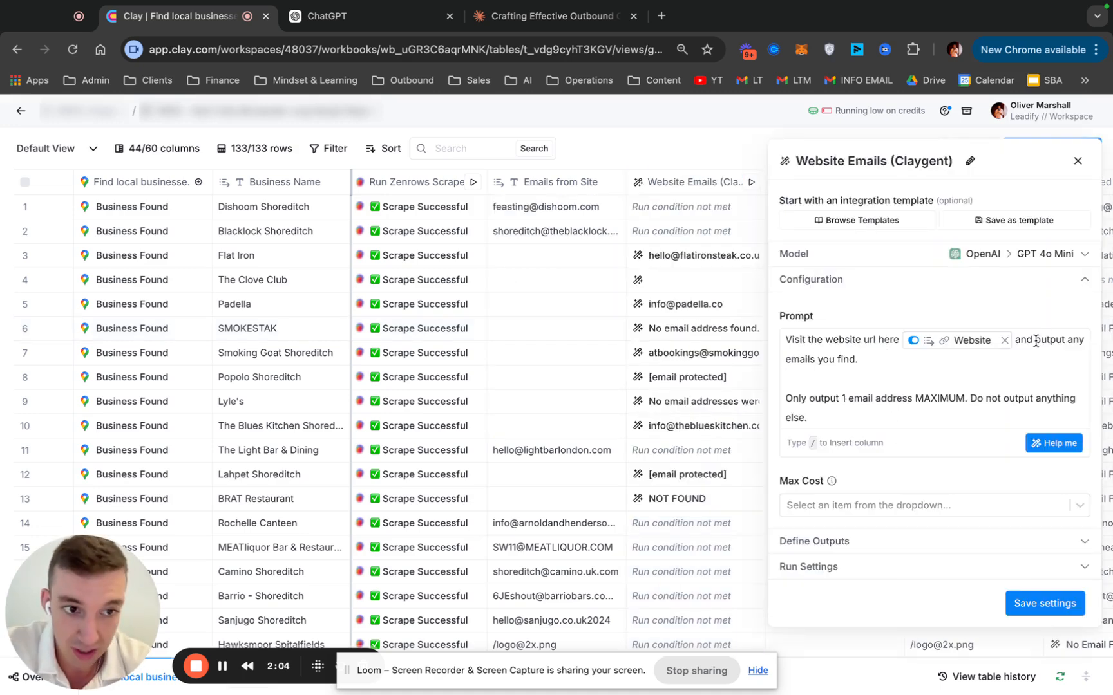
left_click_drag(794, 407, 946, 402)
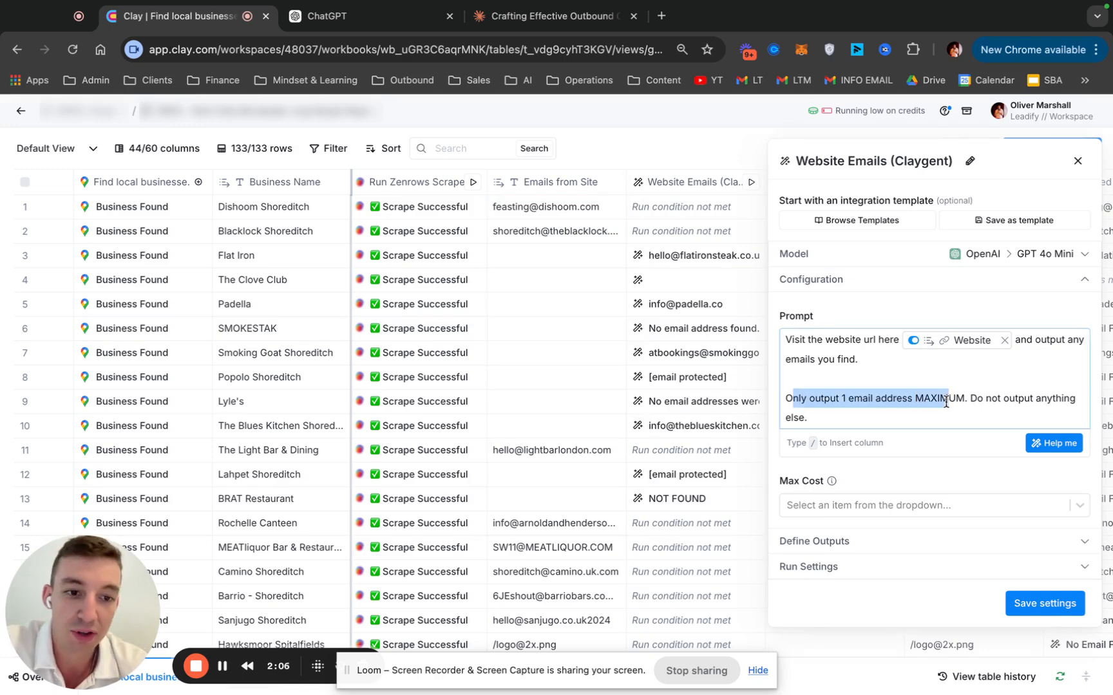
left_click(946, 402)
left_click(1076, 165)
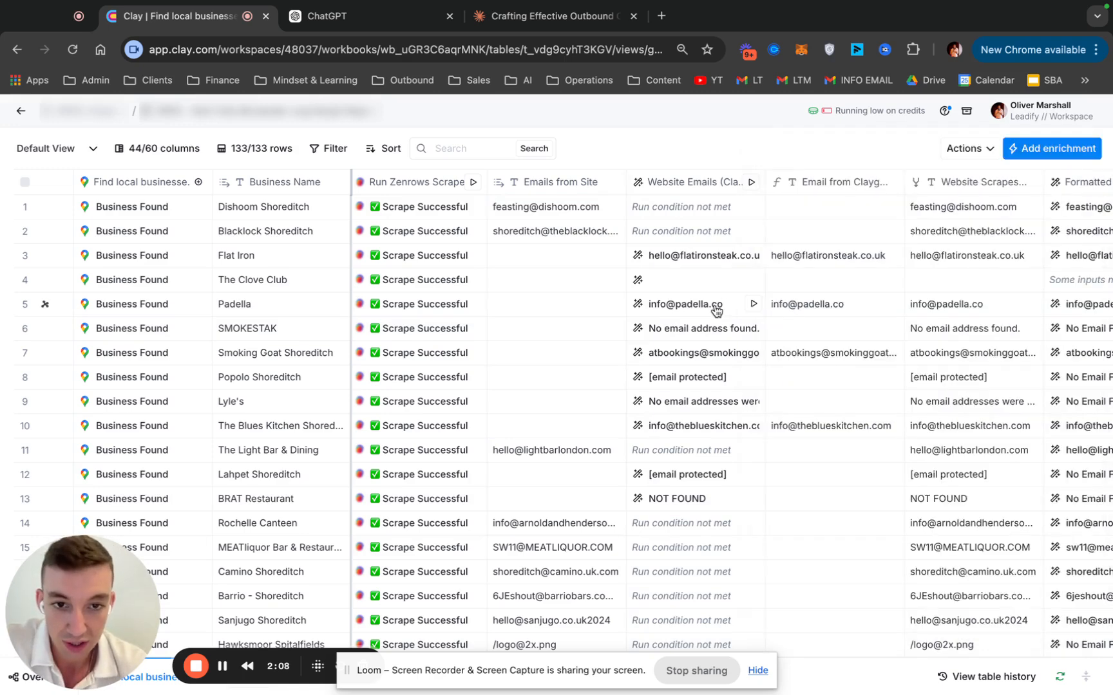
Compare the email columns, highlighting rows 1–11 of Emails from Site and rows 1–8 of Email from Claygent, and select the first Website Scrapes cell
scroll(717, 311, "right", 2)
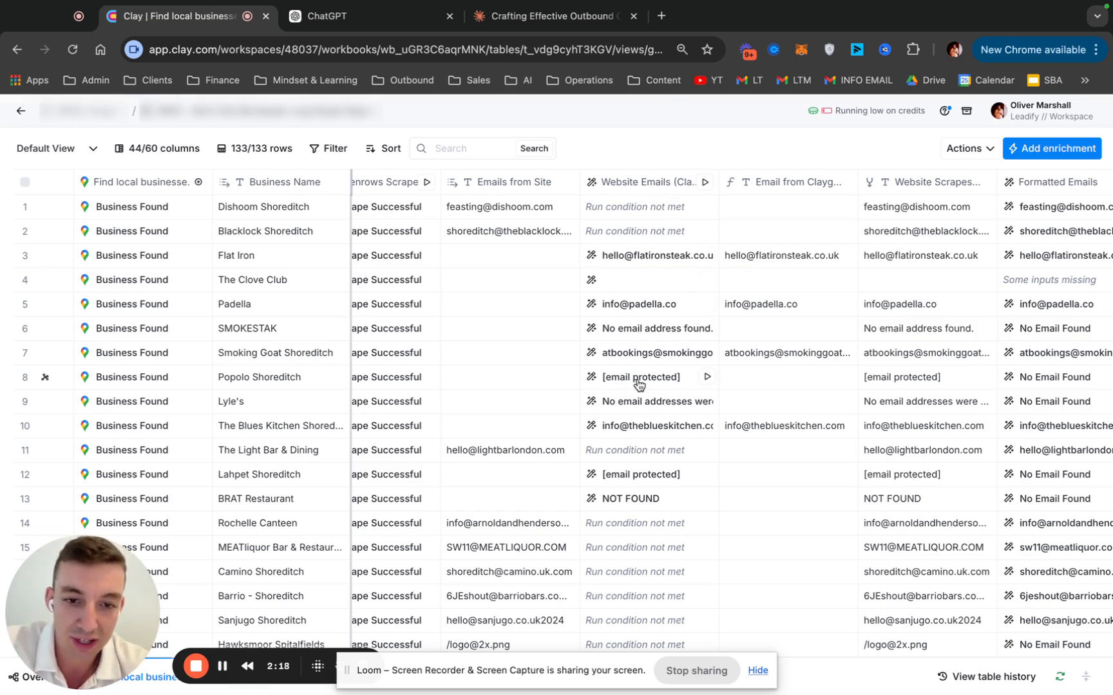
scroll(705, 332, "right", 2)
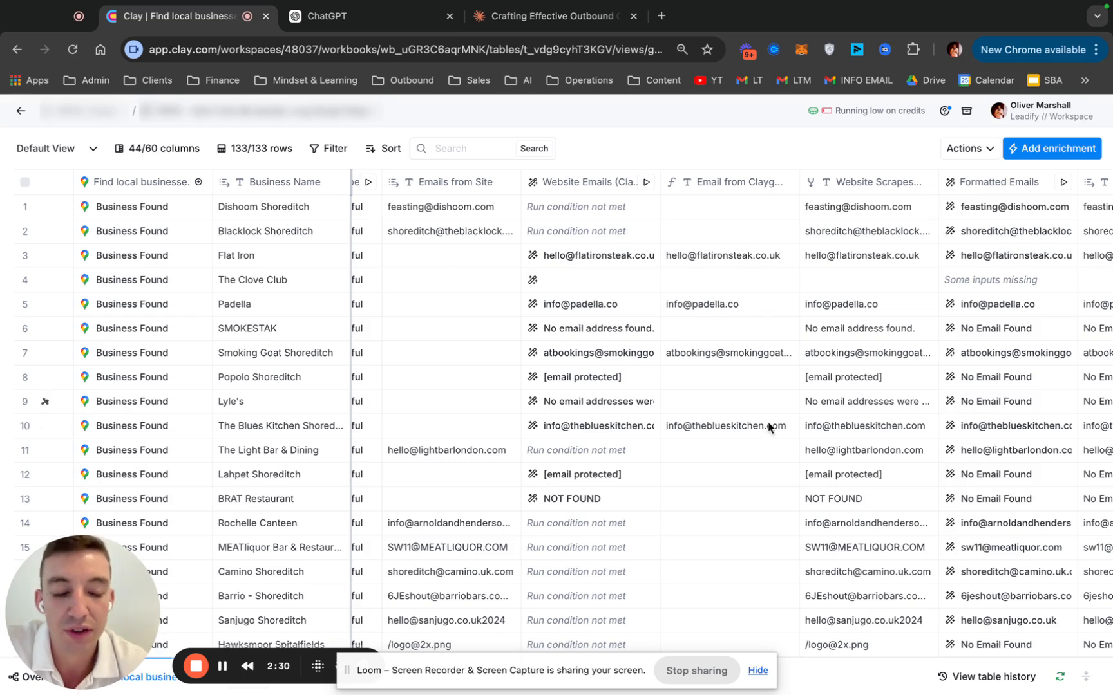
scroll(770, 427, "right", 2)
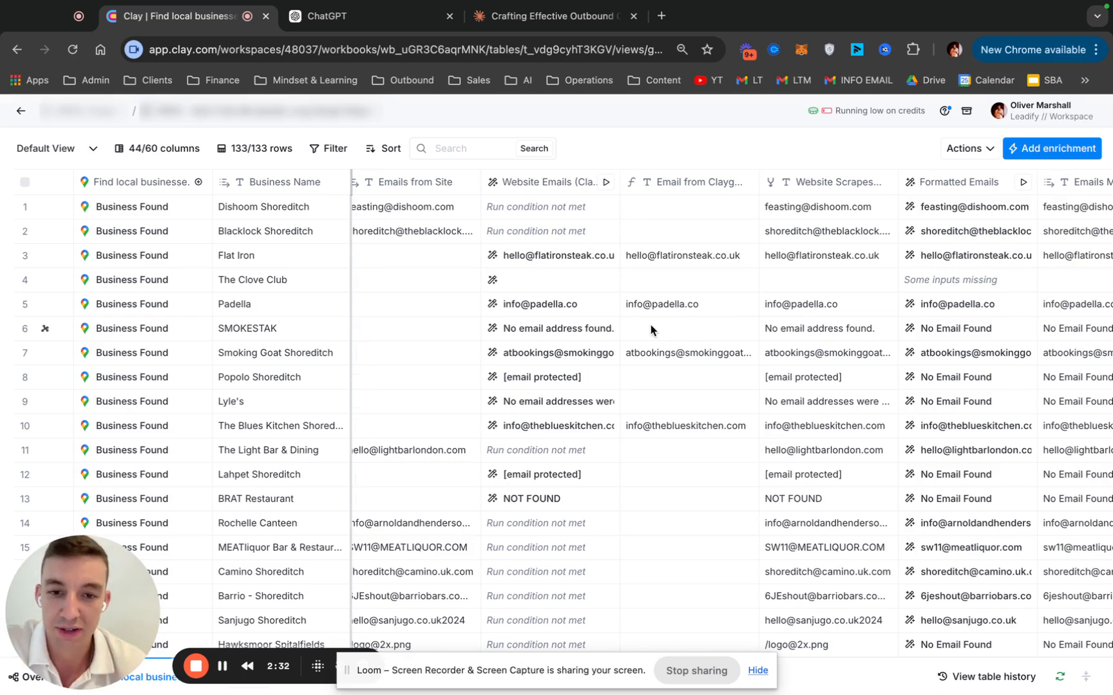
scroll(699, 339, "right", 4)
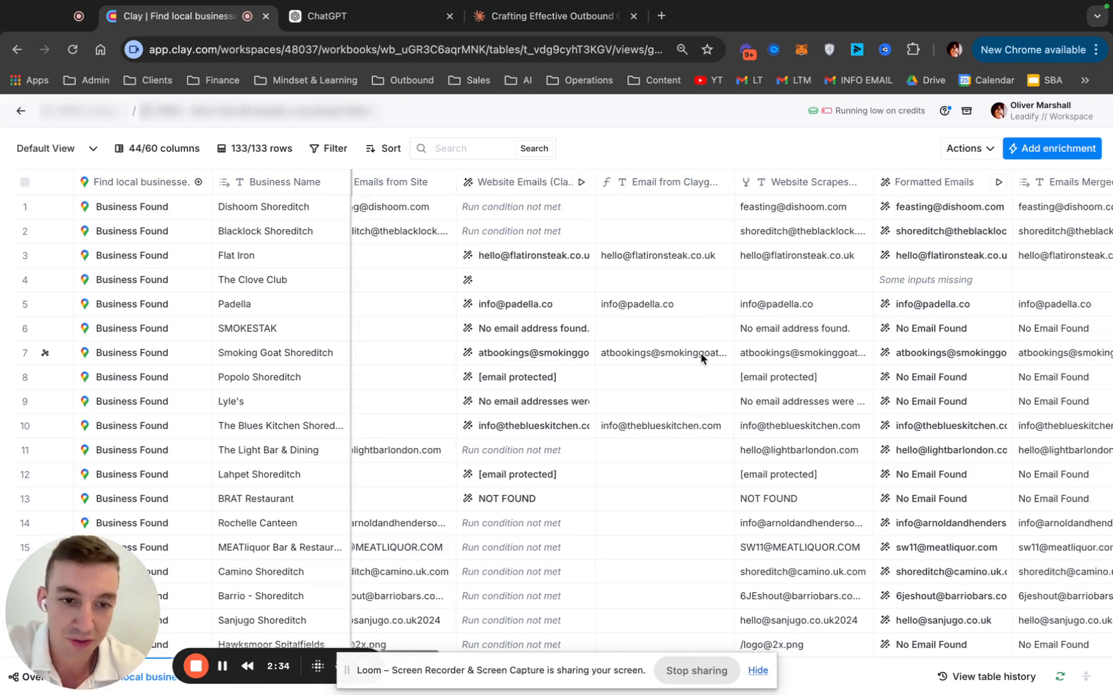
scroll(736, 327, "left", 8)
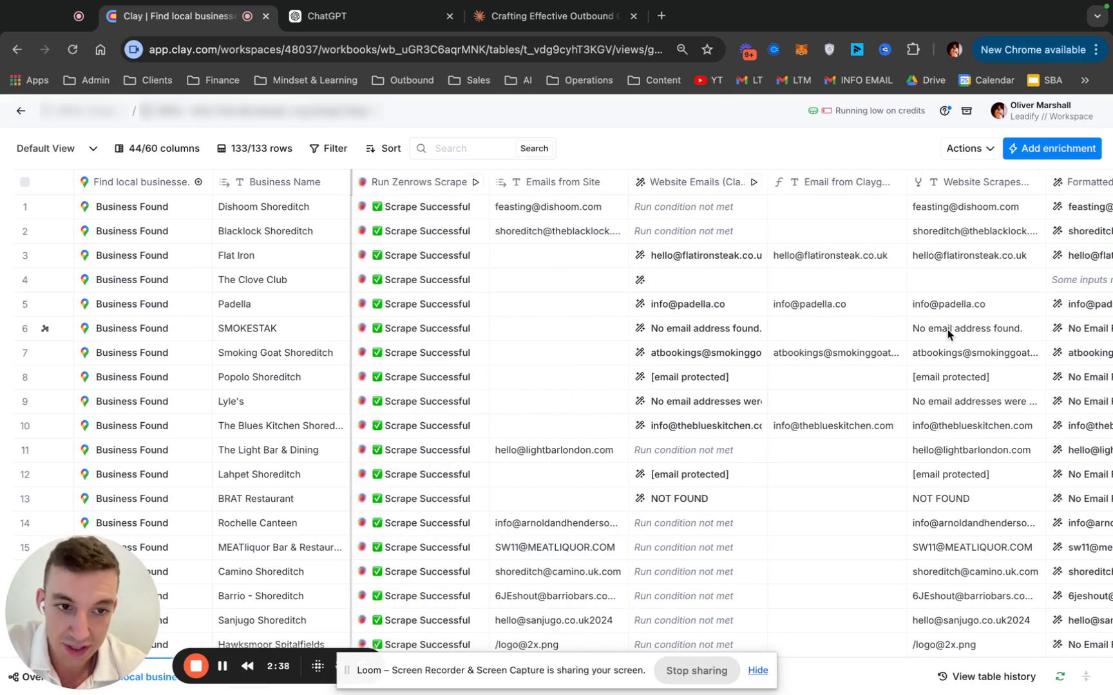
scroll(645, 316, "right", 1)
scroll(644, 310, "right", 2)
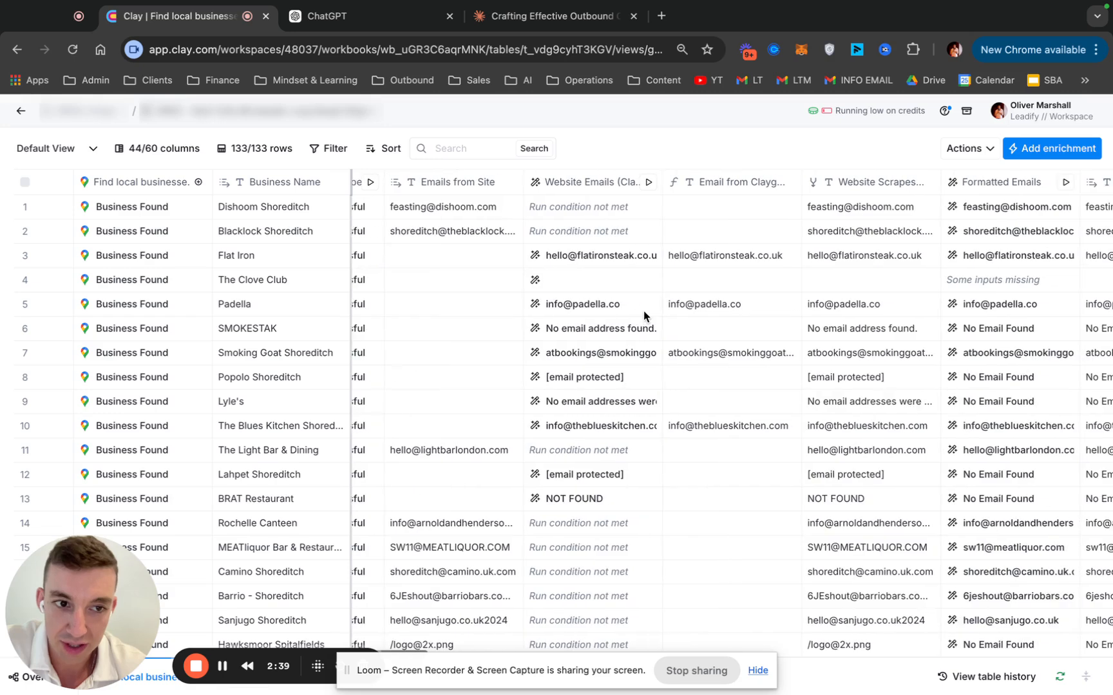
left_click_drag(442, 438, 438, 450)
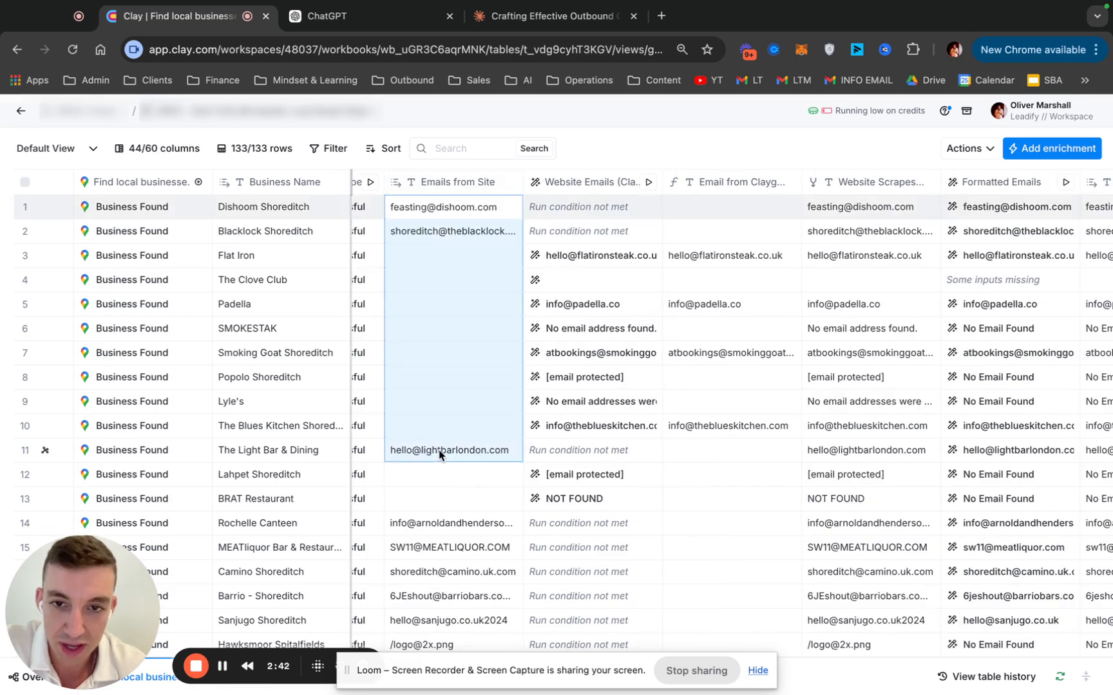
left_click_drag(714, 206, 714, 385)
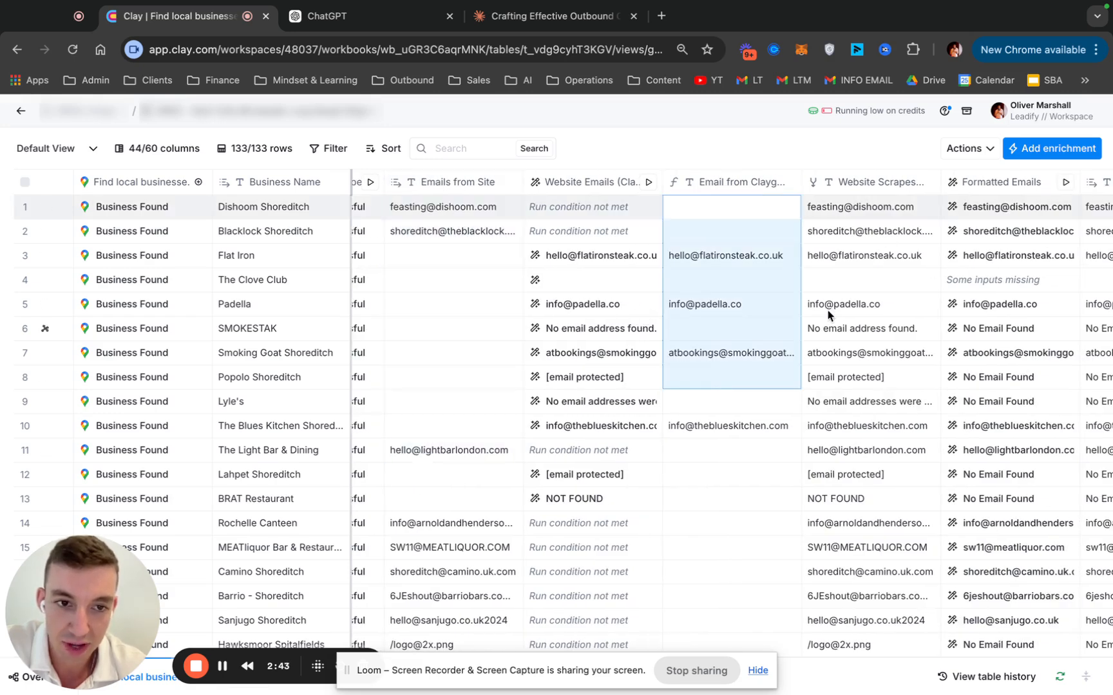
left_click(839, 216)
left_click_drag(874, 188, 722, 191)
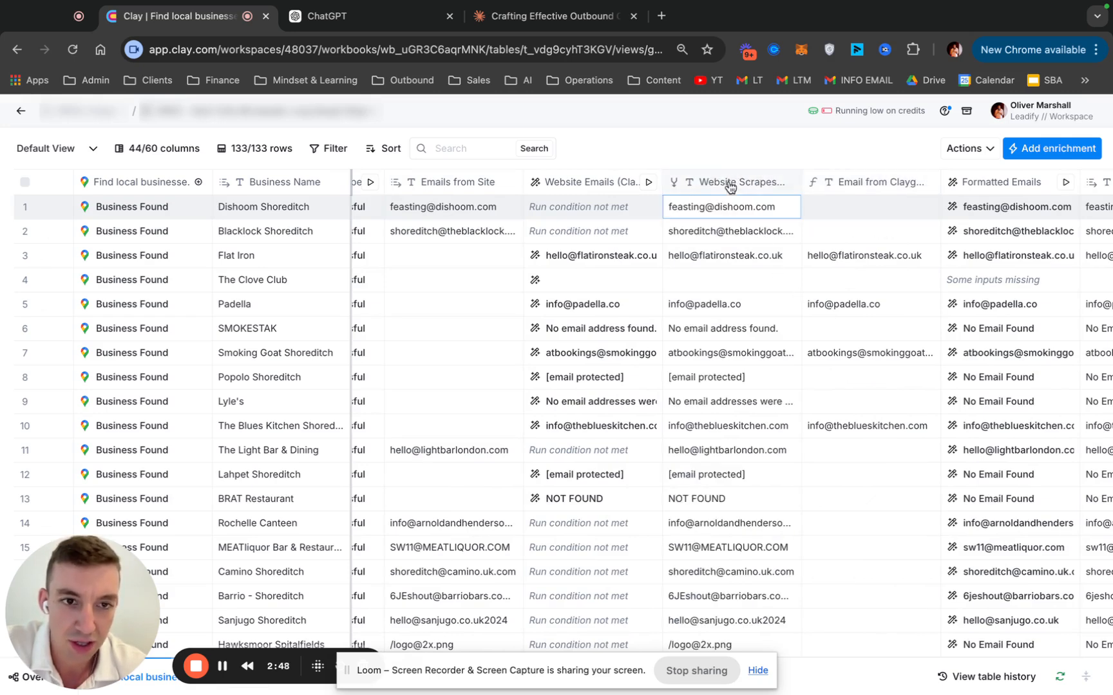
scroll(774, 250, "right", 3)
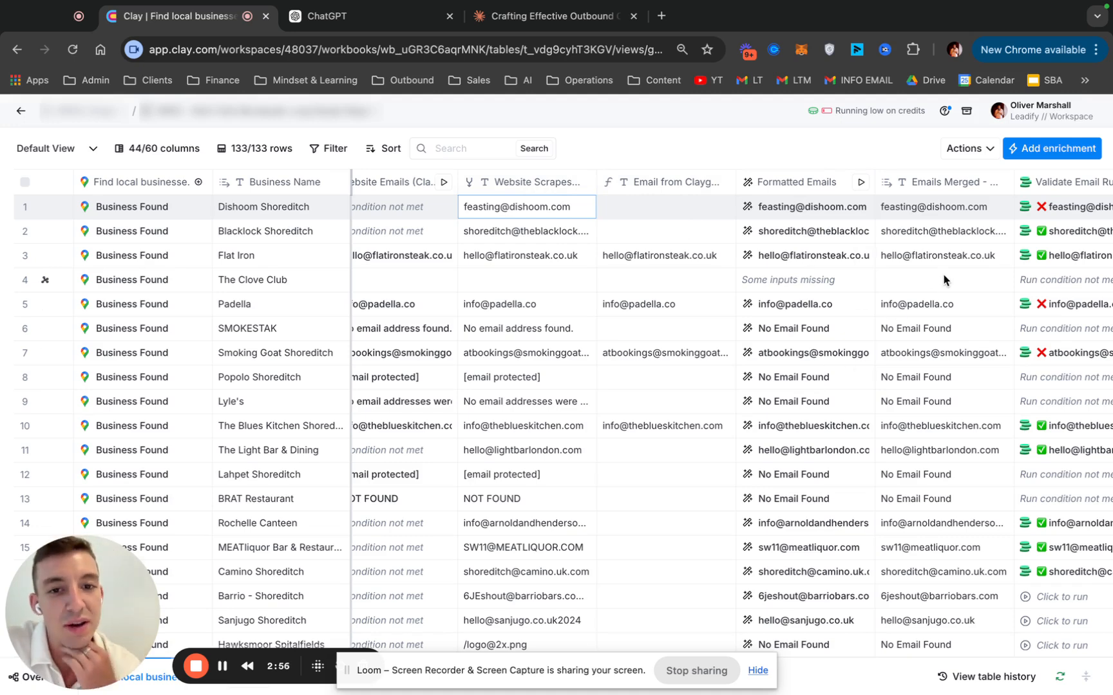
scroll(464, 189, "left", 1)
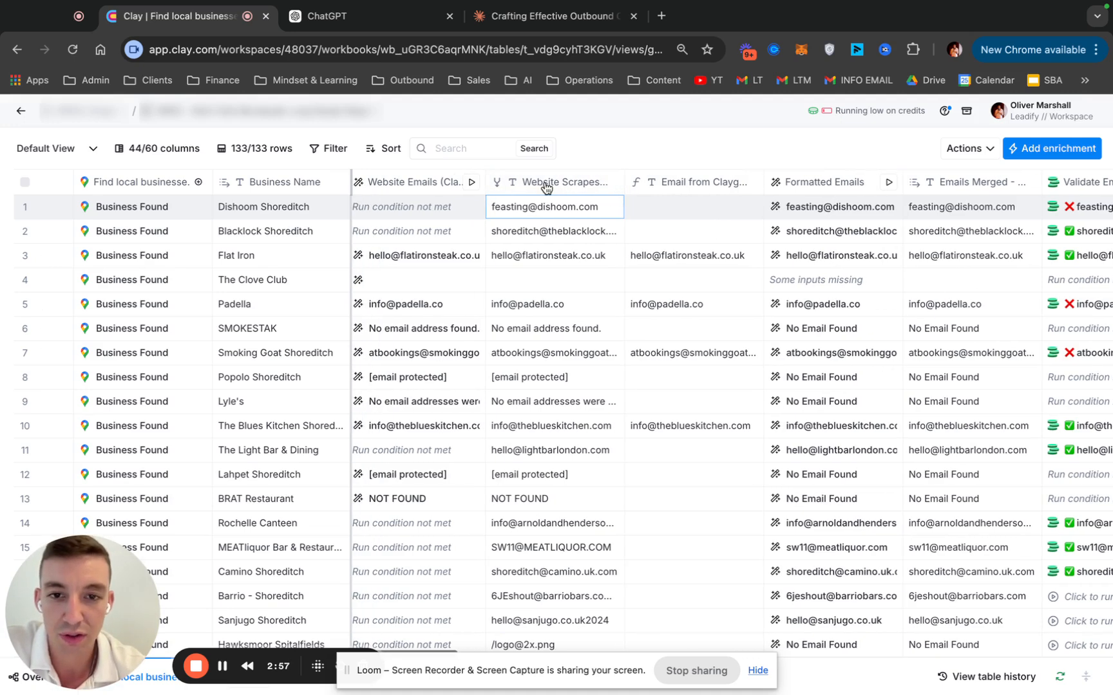
left_click_drag(541, 188, 667, 254)
scroll(793, 306, "right", 2)
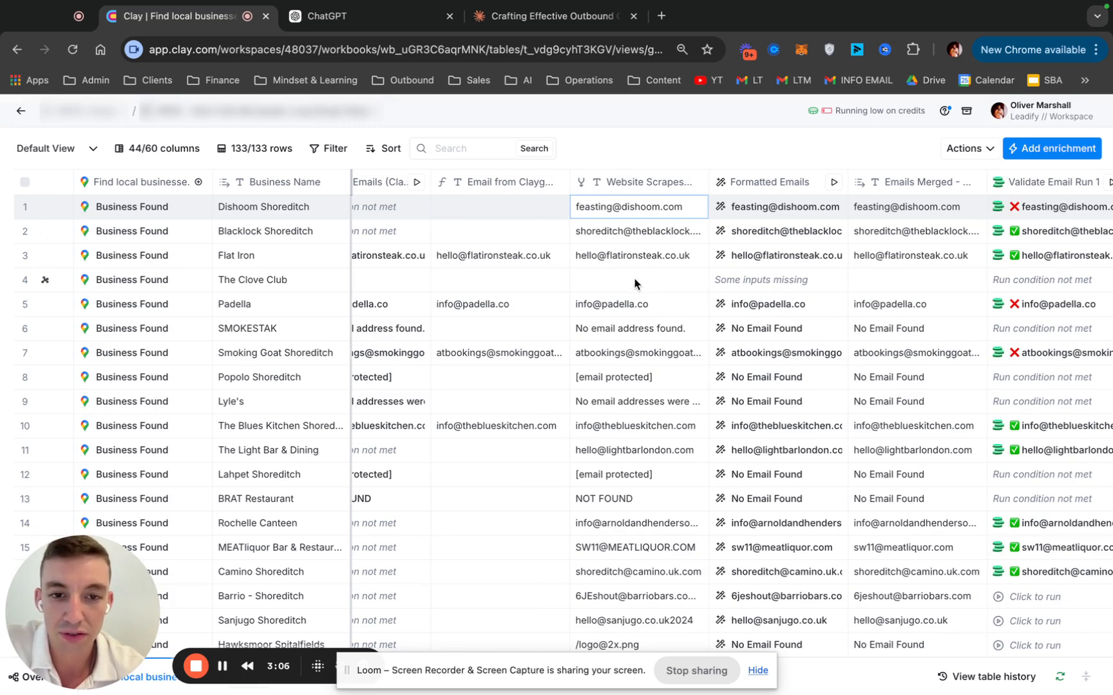
Review the Formatted Emails column's prompt, highlighting its 'No Email Found' fallback output, and close the column settings
scroll(635, 282, "down", 1)
scroll(636, 282, "up", 1)
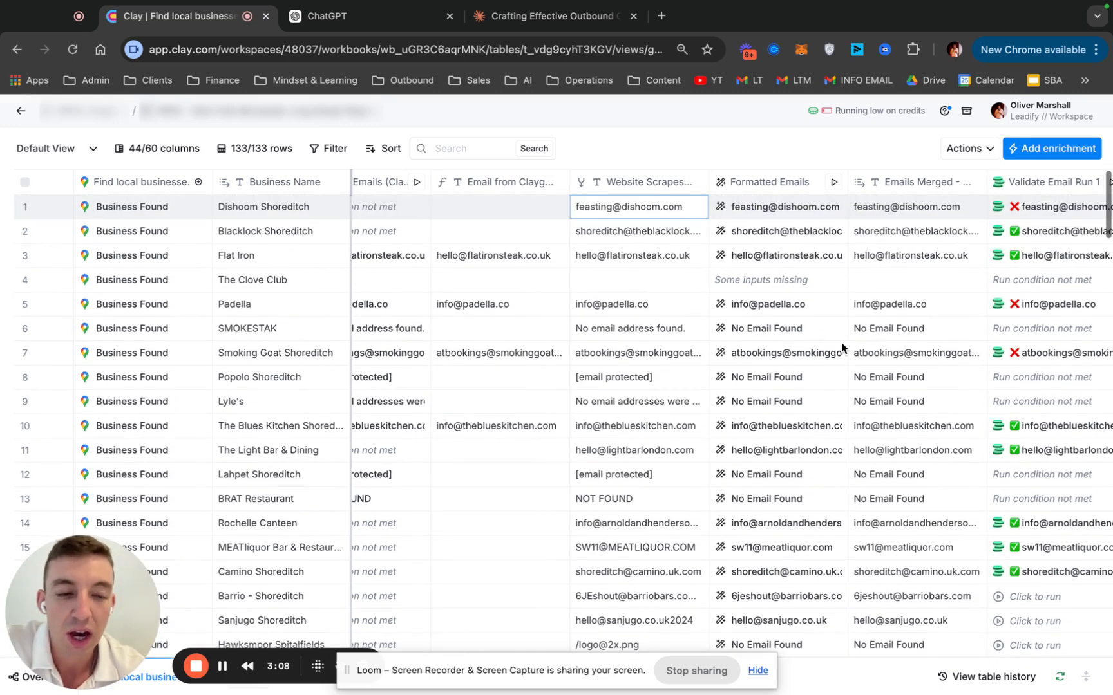
scroll(803, 347, "right", 3)
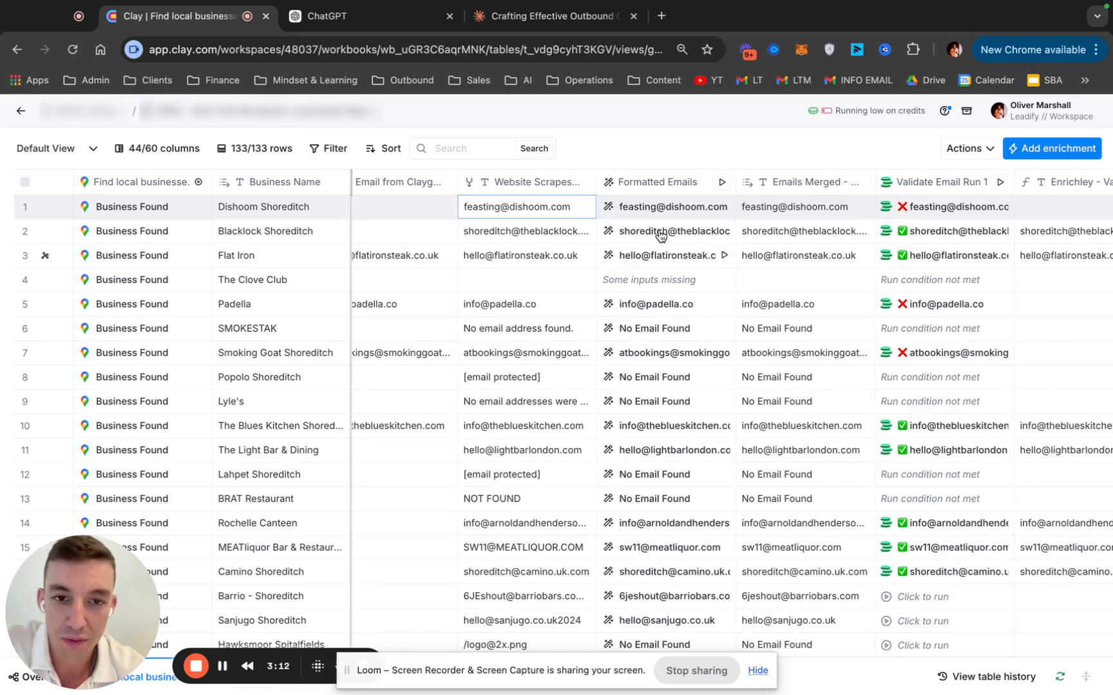
left_click(658, 186)
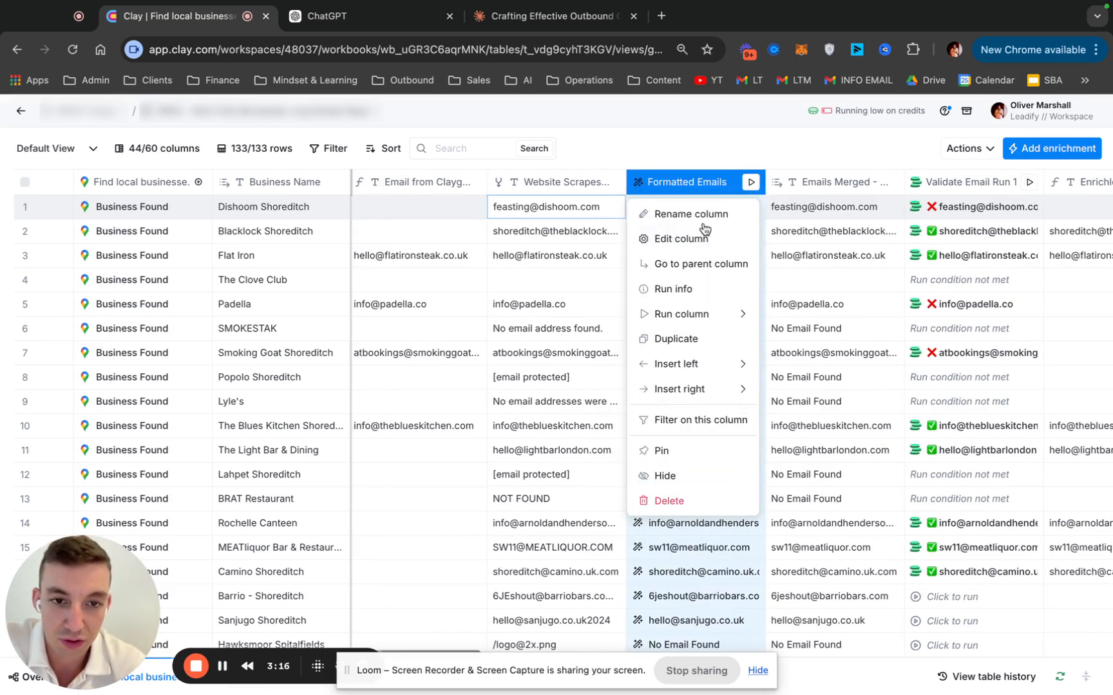
left_click(681, 238)
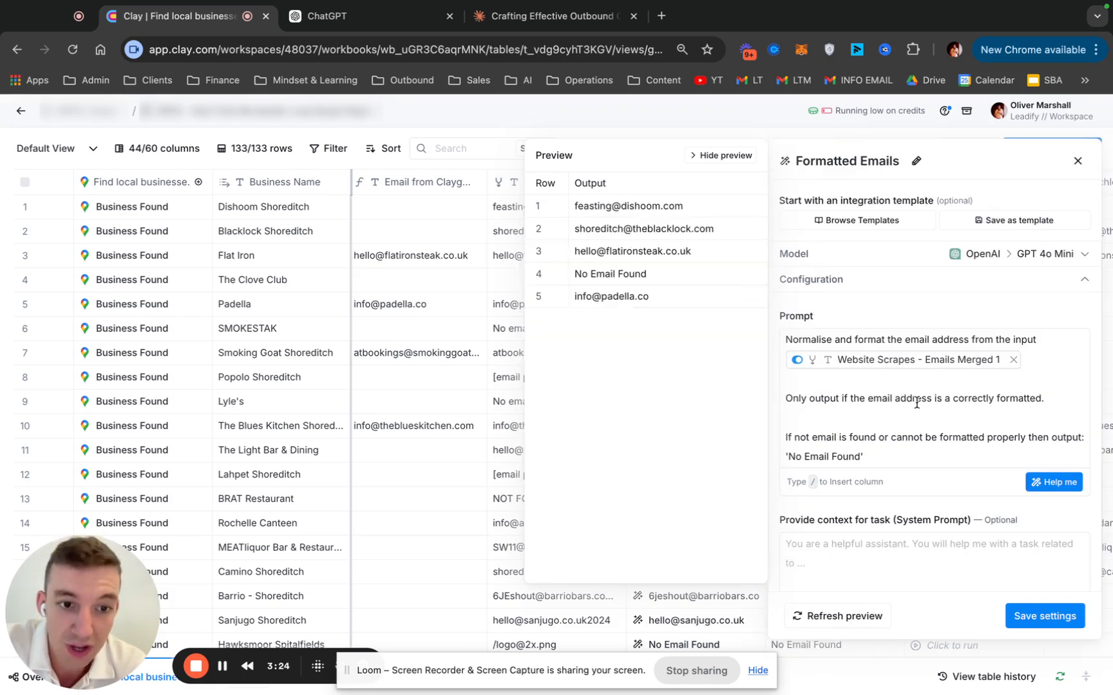
scroll(889, 421, "down", 1)
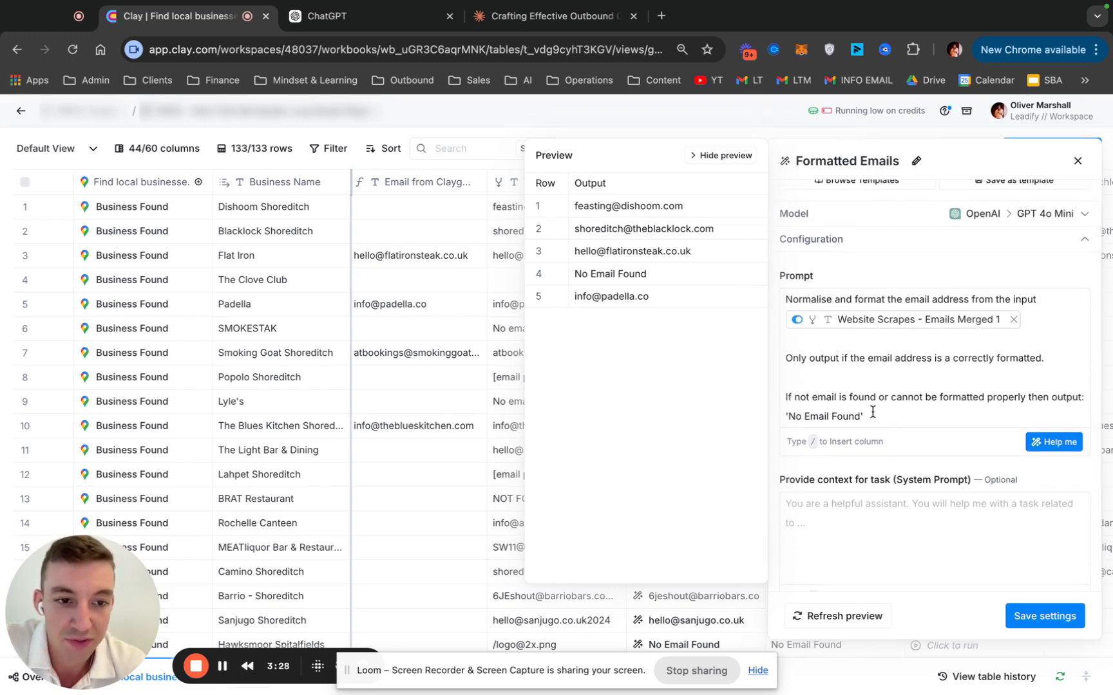
left_click_drag(892, 420, 776, 424)
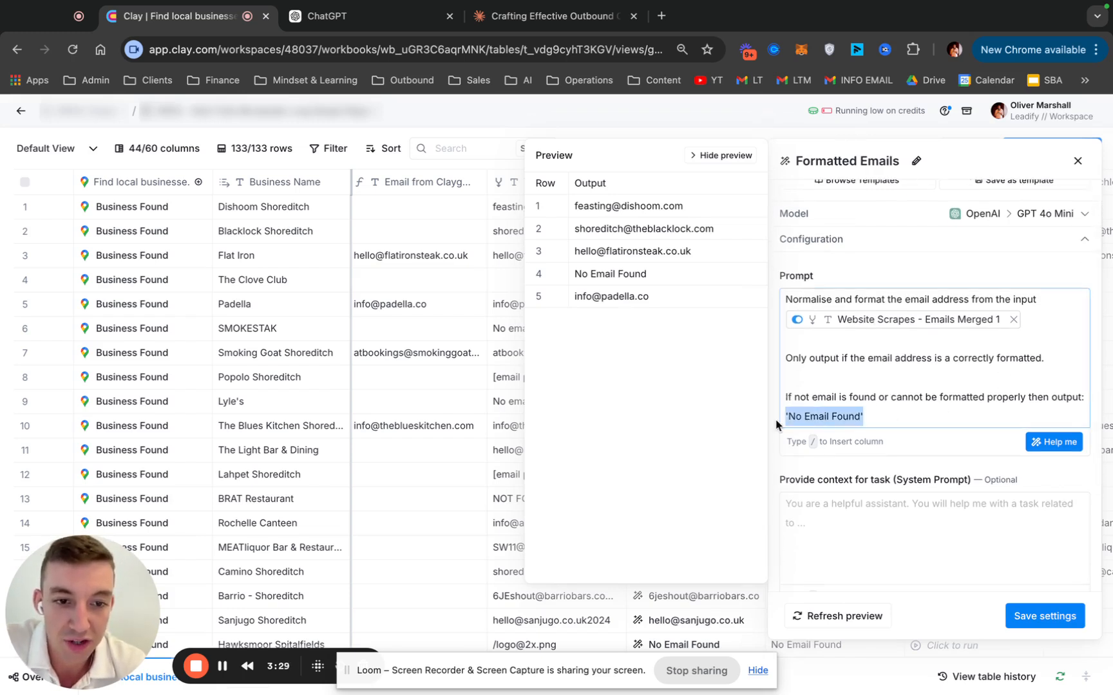
left_click(1078, 161)
Compare the Emails Merged column with its source columns, highlighting rows 1–6 and selecting the SMOKESTAK and Popolo Shoreditch cells
scroll(647, 271, "right", 3)
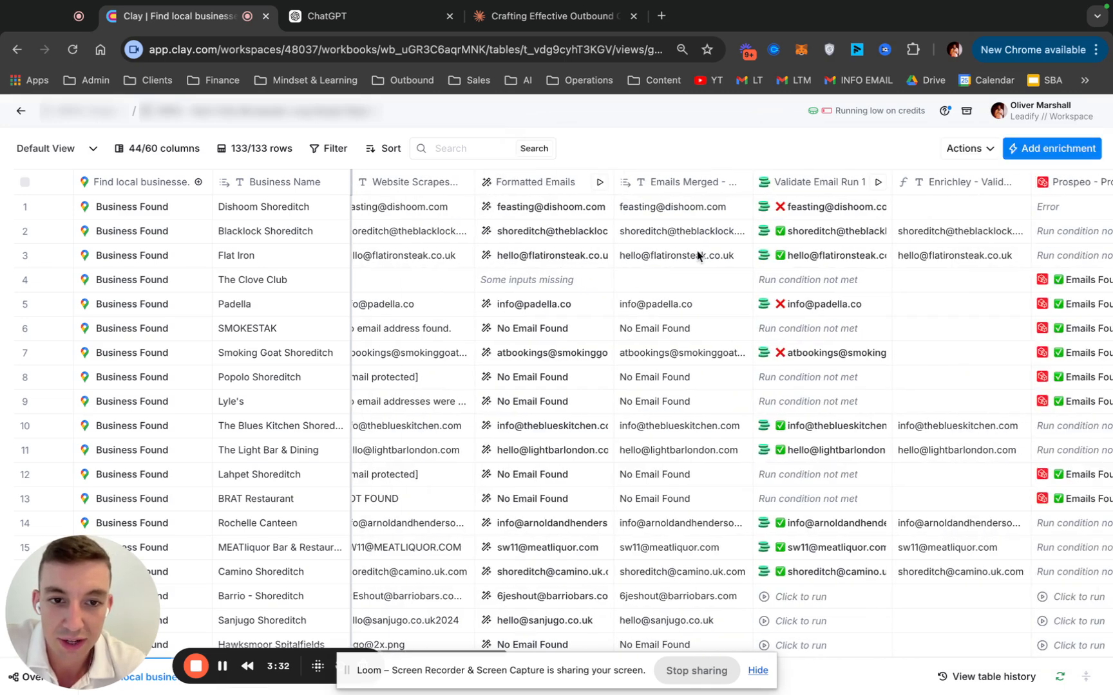
left_click_drag(745, 213, 745, 341)
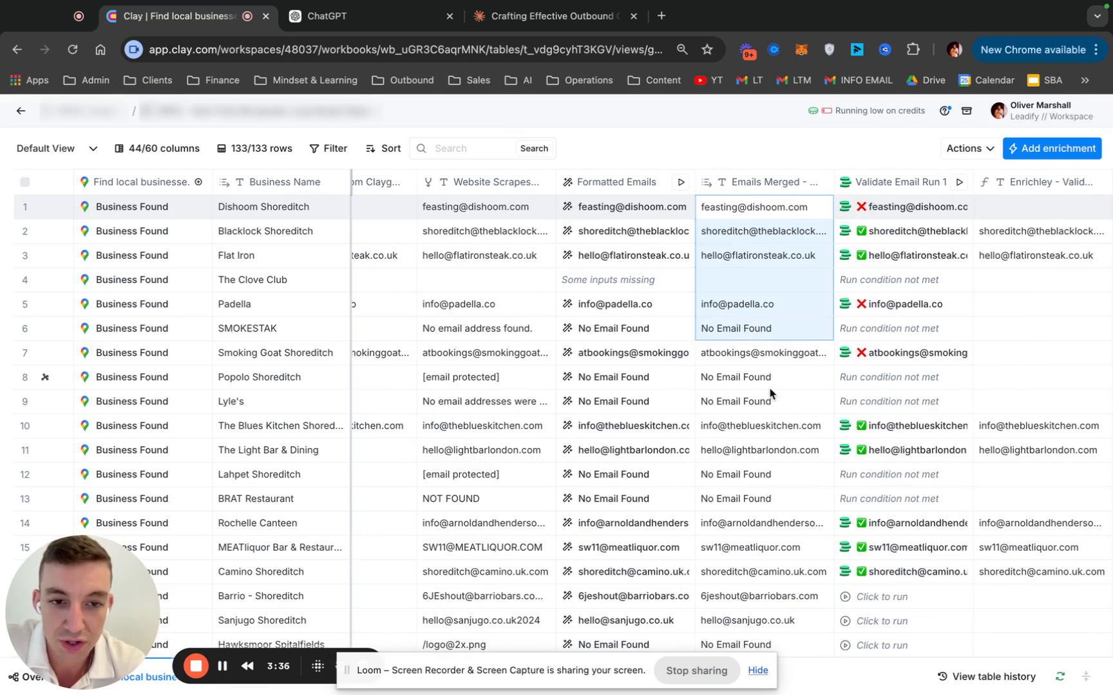
left_click(739, 330)
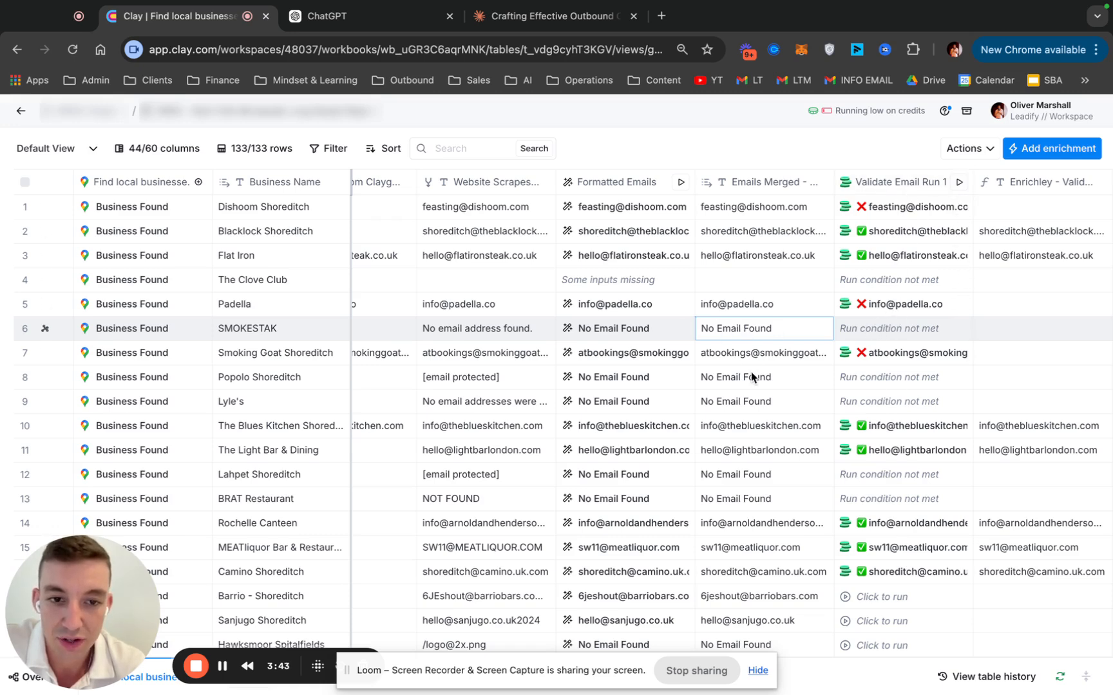
left_click(766, 389)
scroll(894, 233, "left", 3)
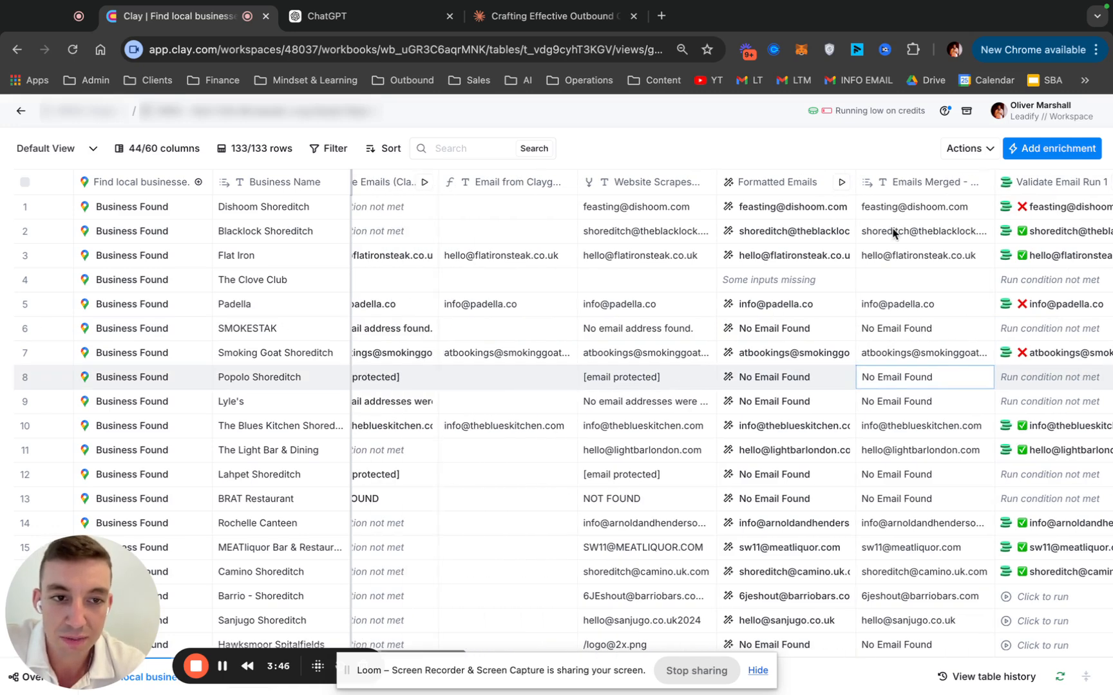
scroll(489, 238, "left", 4)
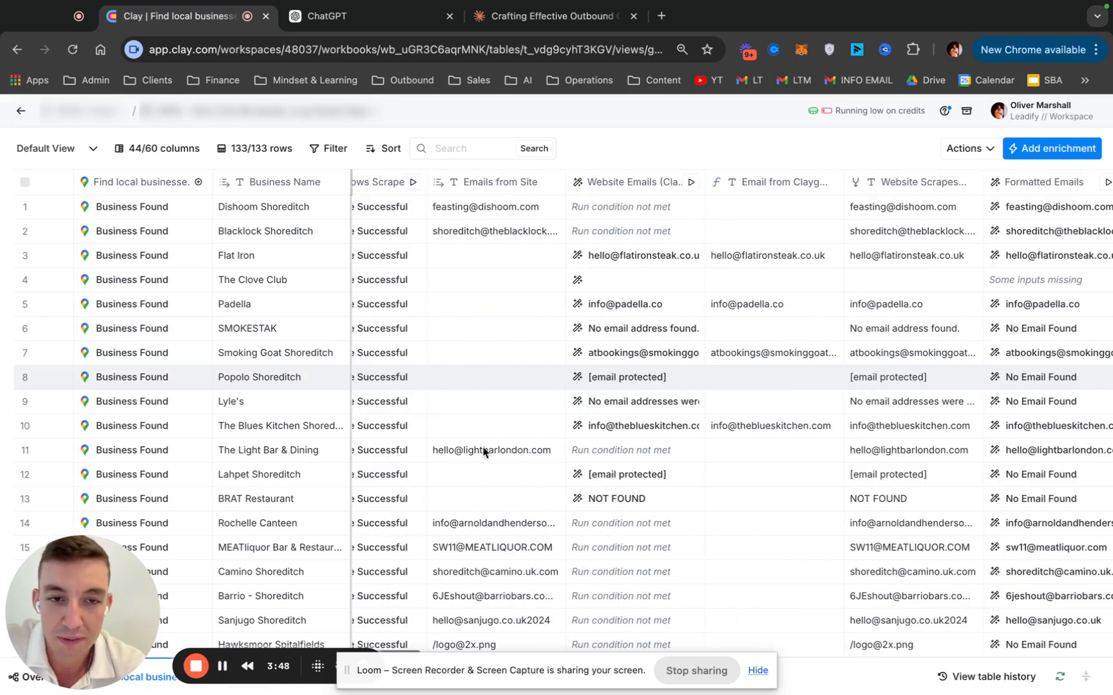
scroll(751, 439, "right", 5)
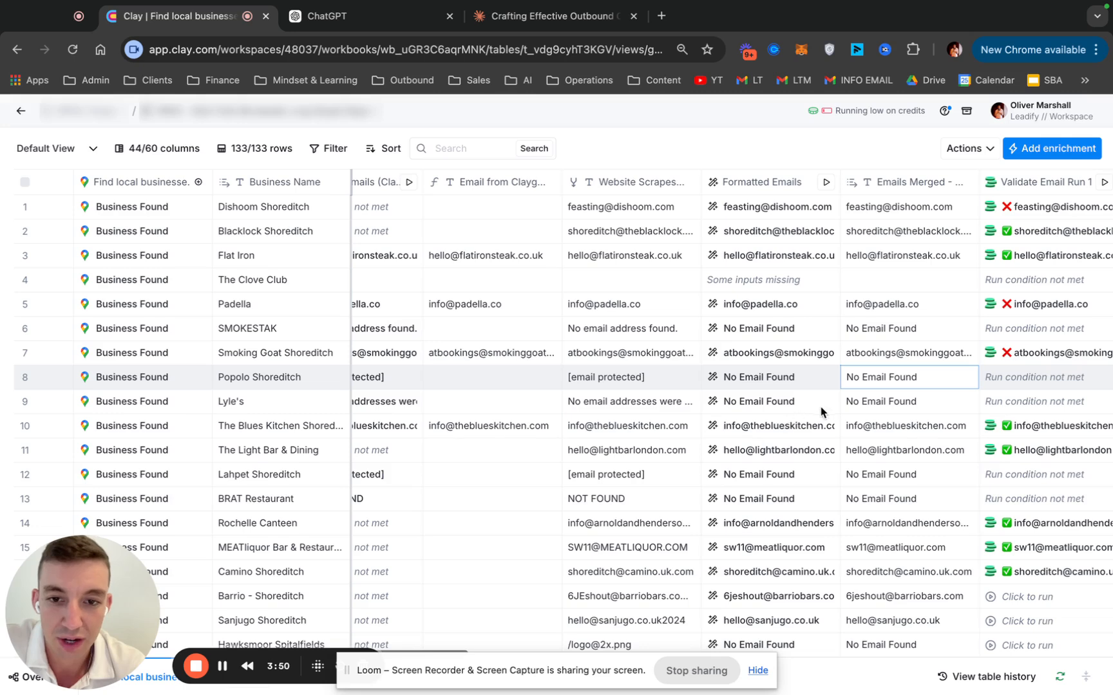
scroll(496, 335, "left", 4)
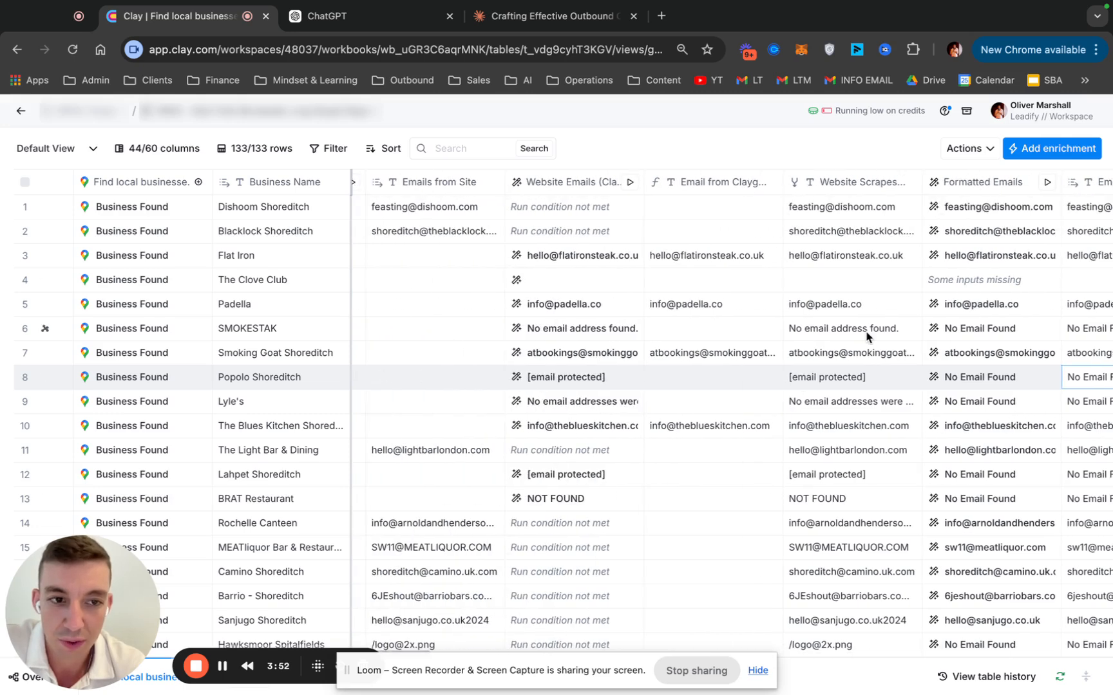
Examine the Enrichley validated email column, highlighting rows 2–7 and selecting the cell for The Blues Kitchen Shoreditch
scroll(869, 332, "right", 5)
scroll(880, 333, "right", 5)
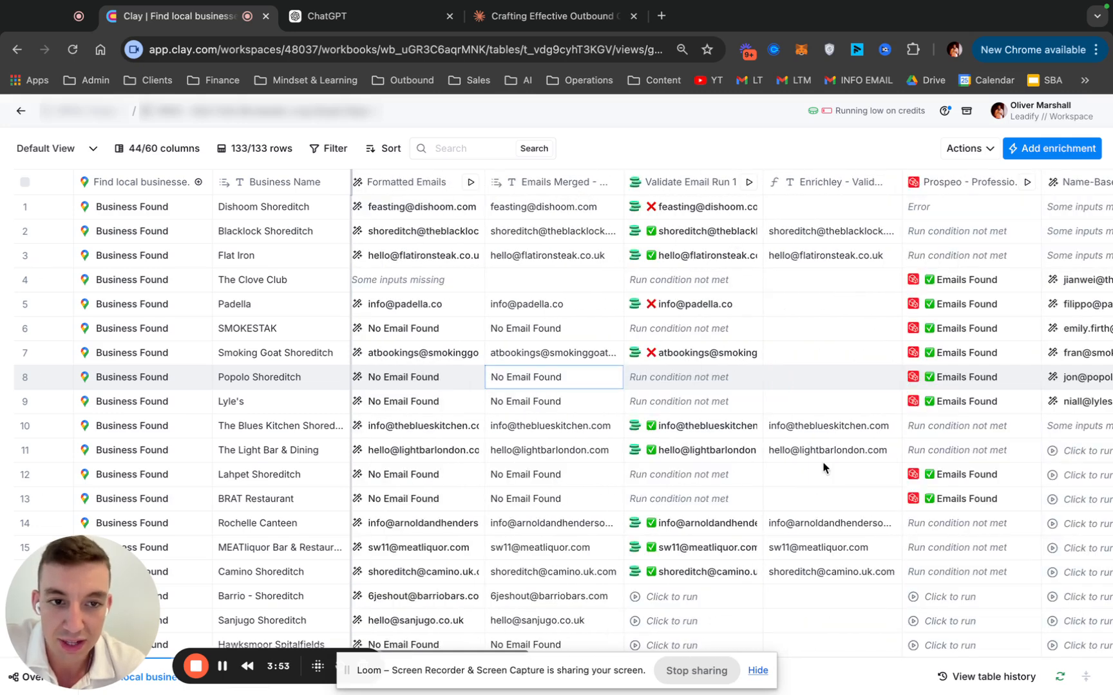
scroll(824, 468, "right", 2)
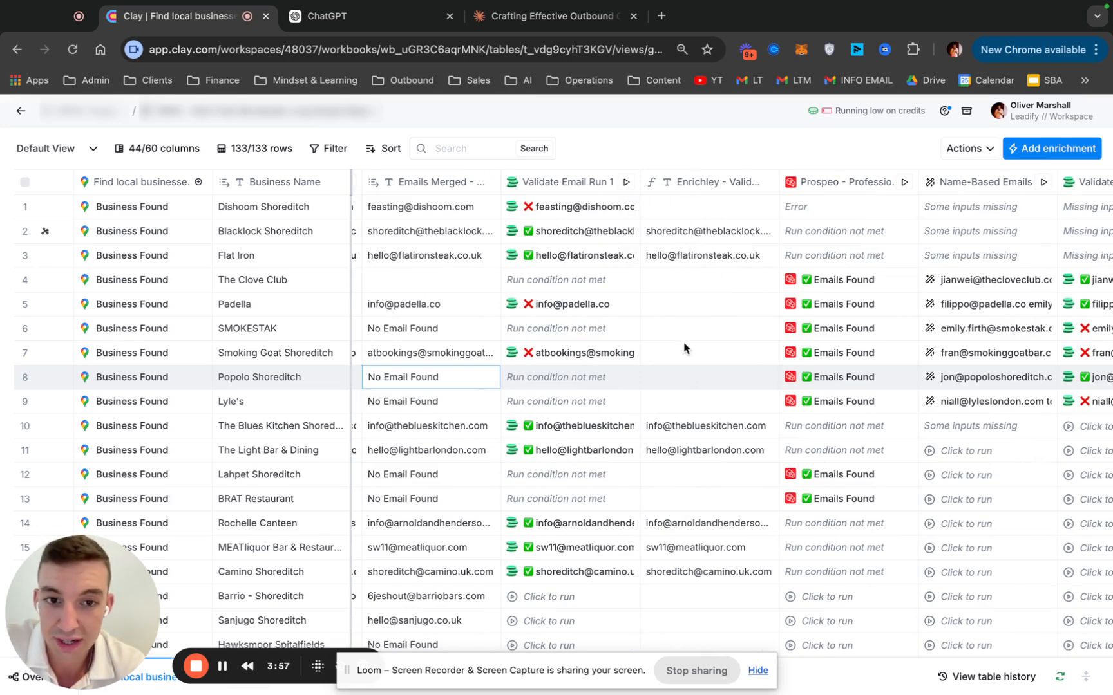
left_click_drag(708, 231, 708, 352)
left_click(698, 428)
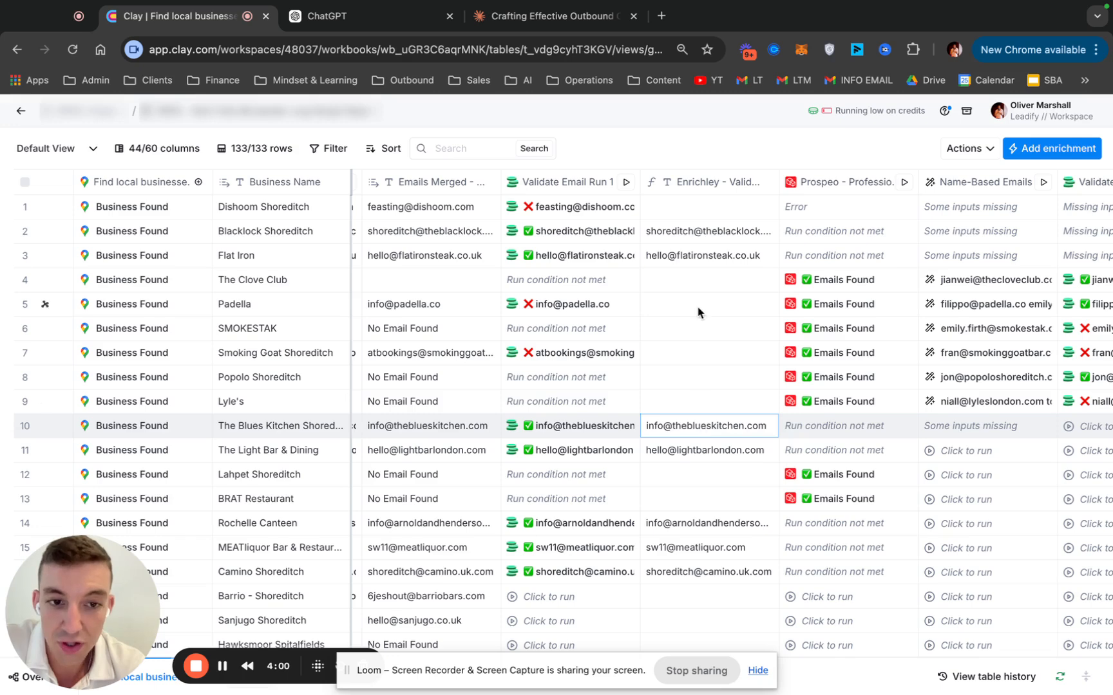
Review the Prospeo - Professional Emails column's settings, including the available Email Type options, and close them without changes
scroll(694, 233, "right", 5)
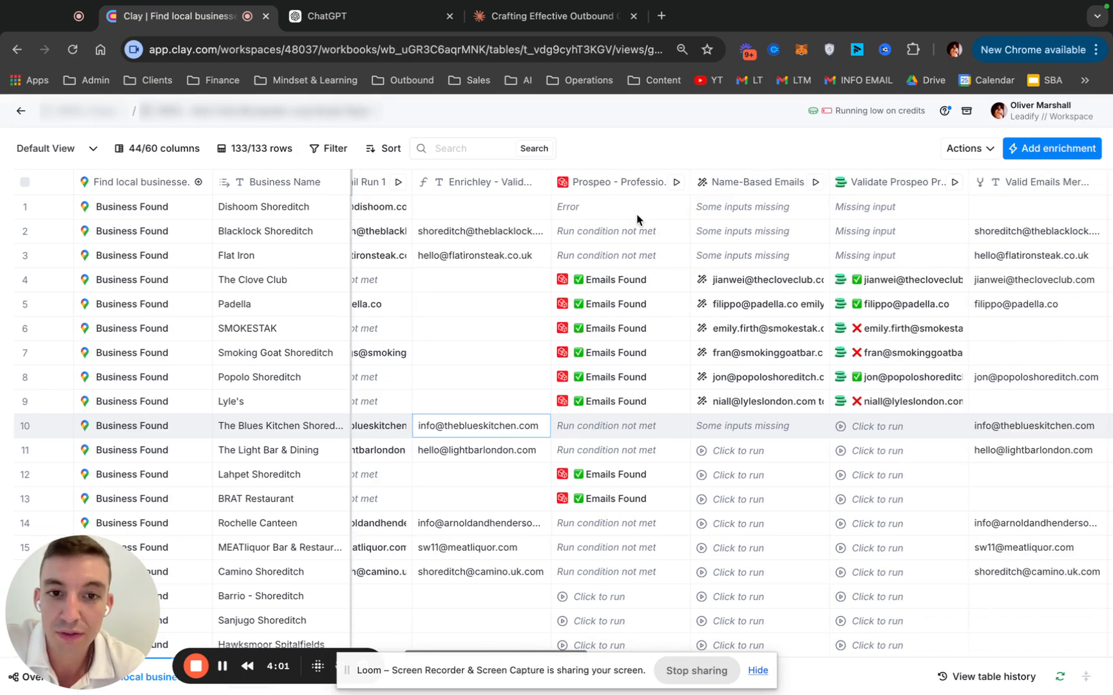
scroll(625, 306, "left", 2)
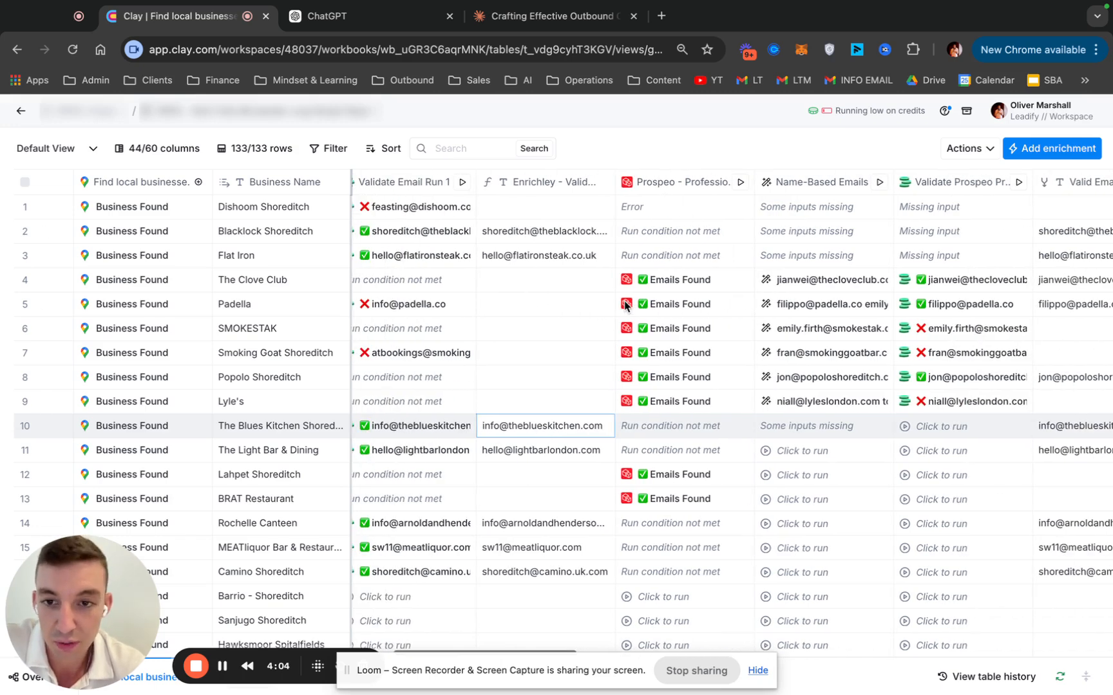
scroll(625, 306, "left", 1)
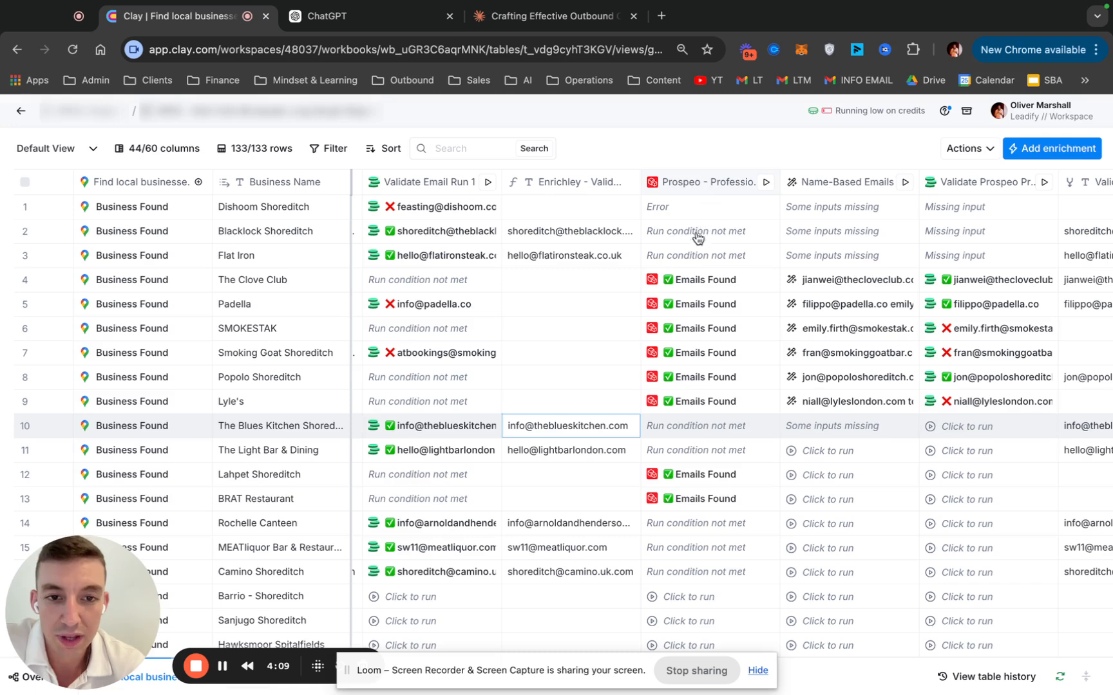
left_click(691, 188)
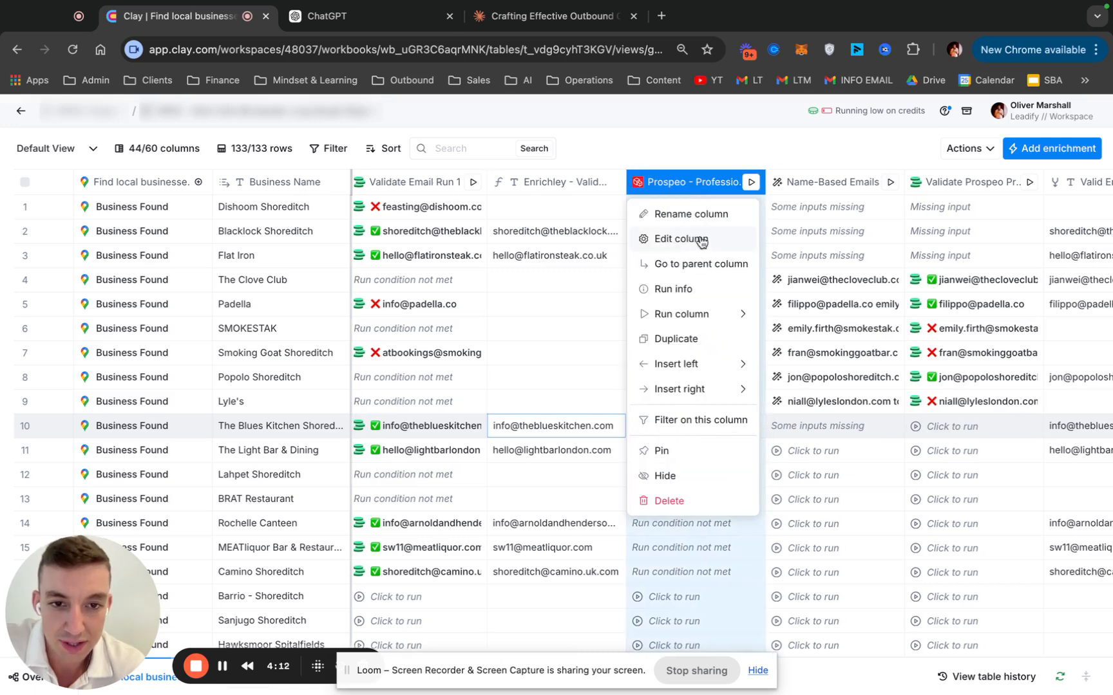
left_click(678, 239)
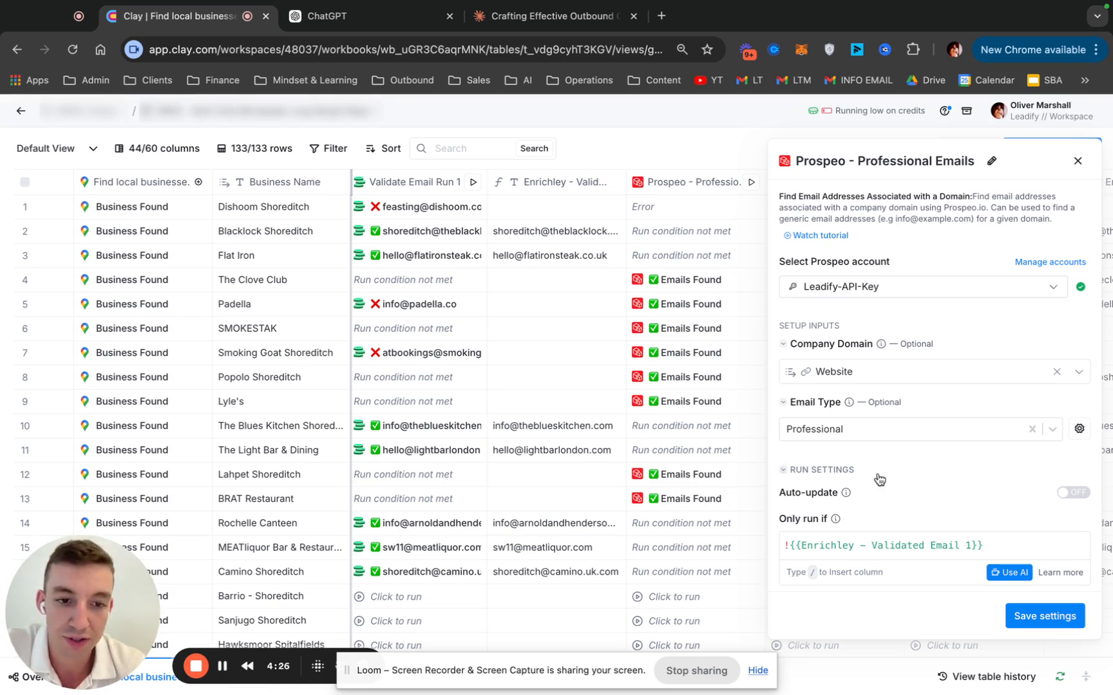
scroll(879, 479, "down", 1)
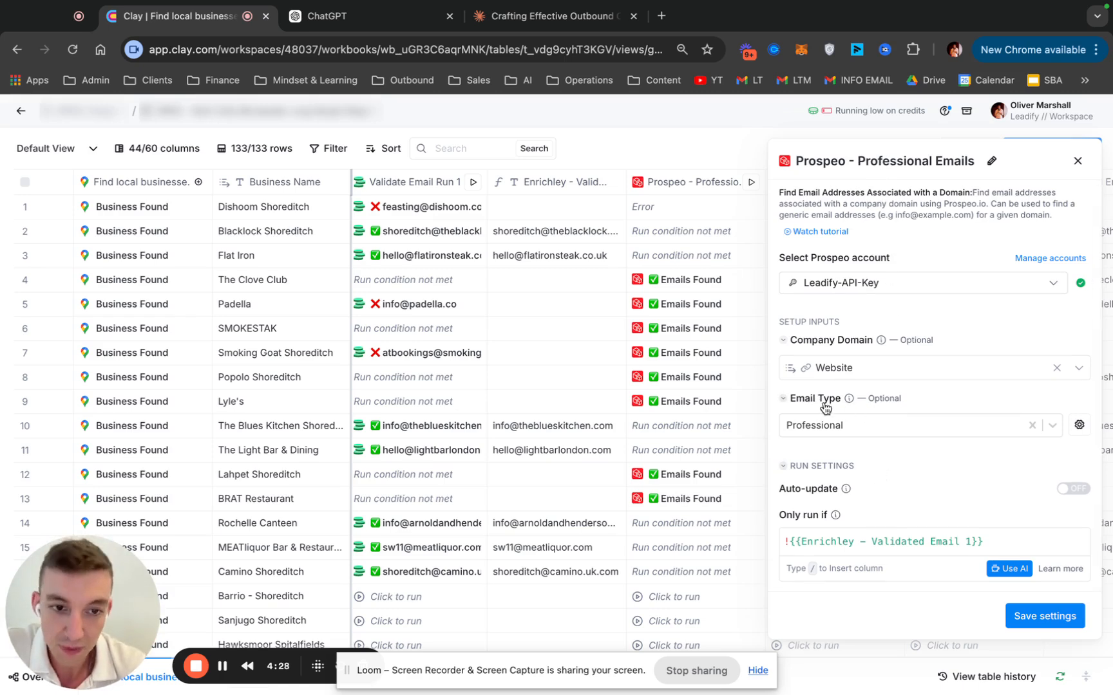
left_click(821, 428)
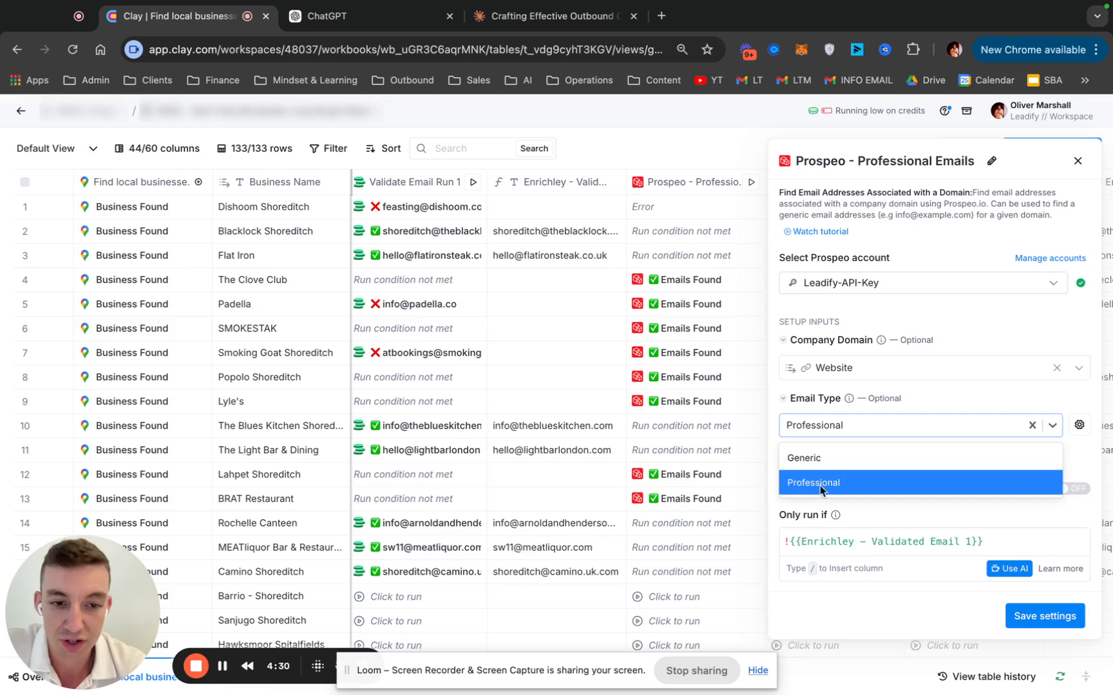
left_click(1079, 162)
left_click(1079, 162)
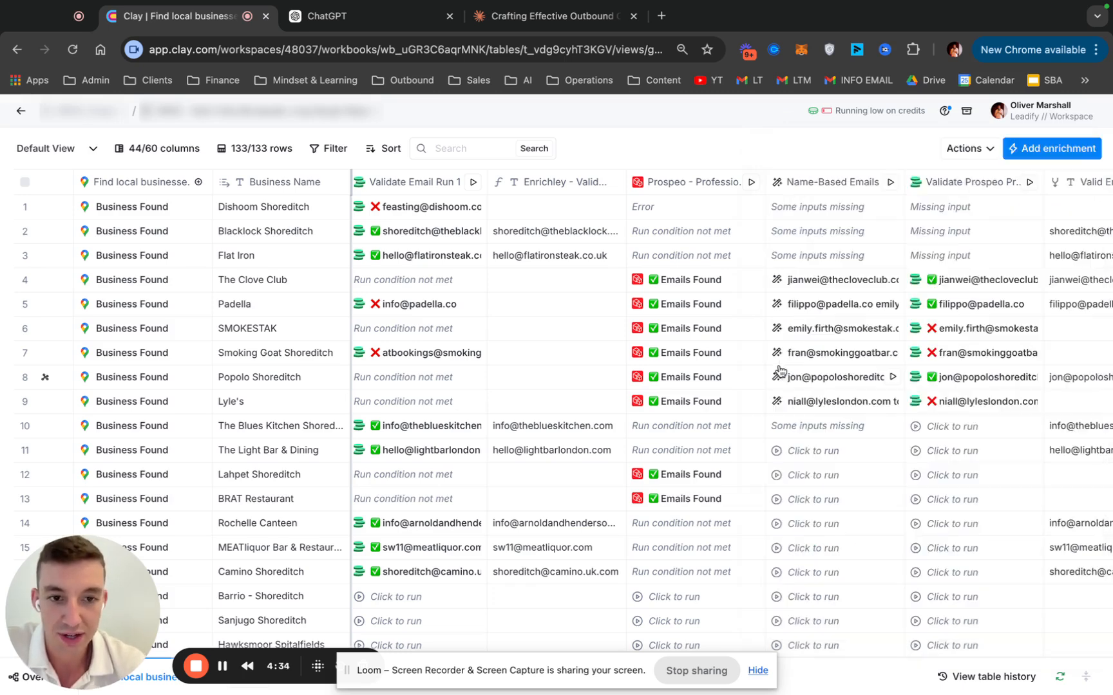
Inspect the Prospeo professional emails result for The Clove Club, expanding and collapsing entries 0 to 3, and close the cell details
scroll(798, 422, "right", 2)
scroll(799, 421, "right", 2)
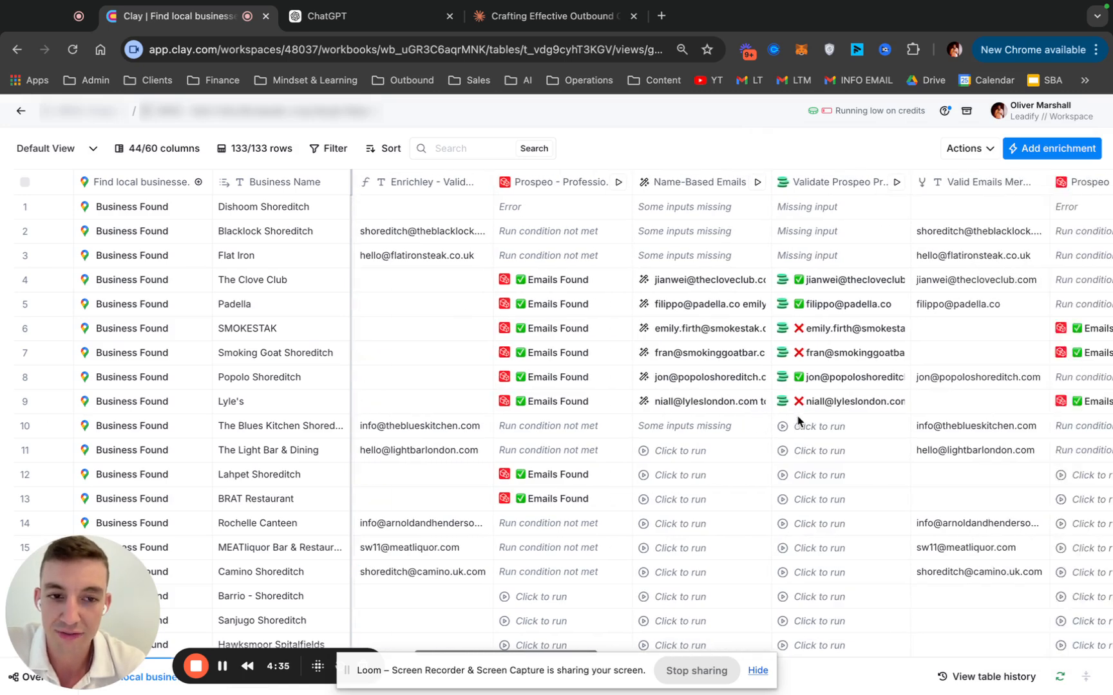
scroll(797, 422, "right", 2)
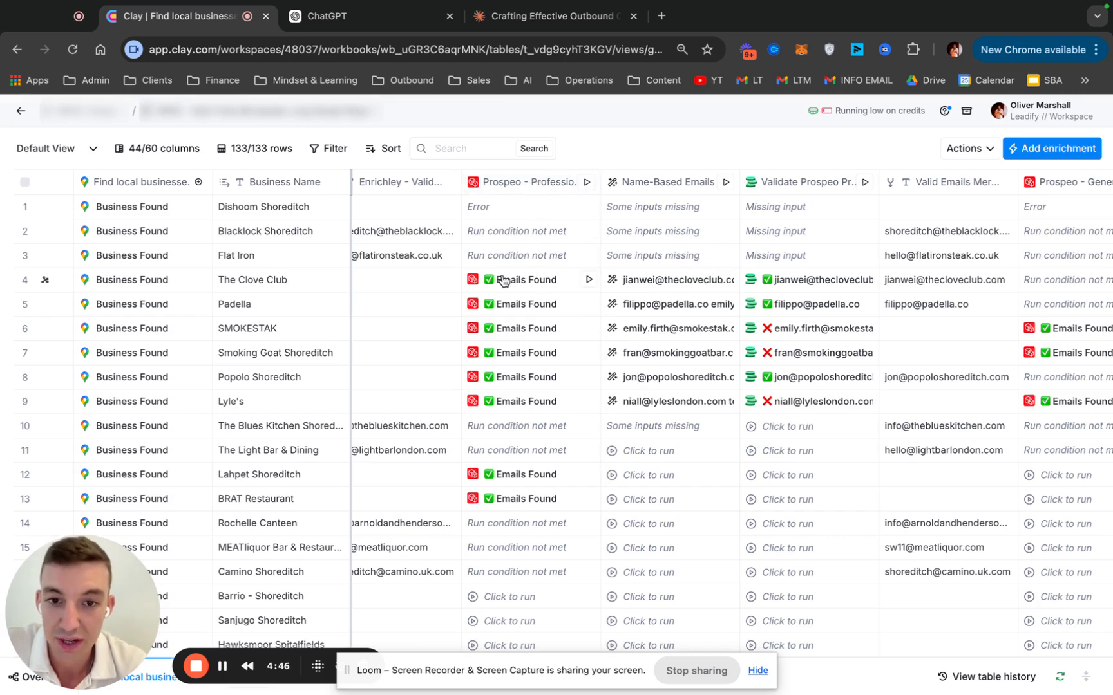
left_click(554, 280)
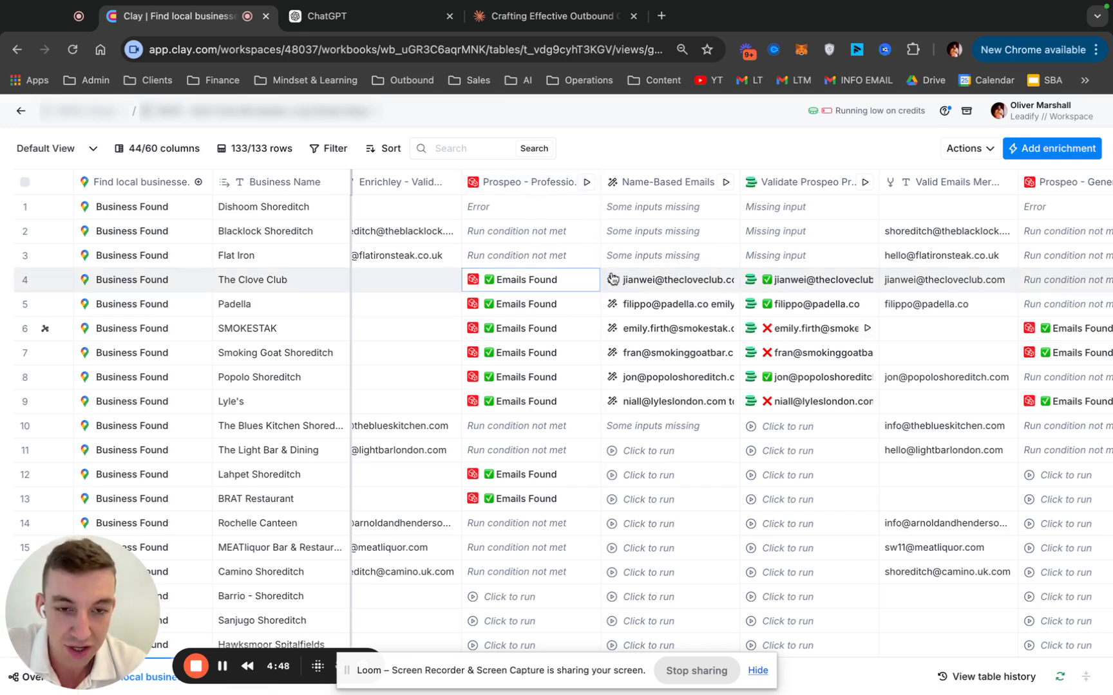
left_click(811, 232)
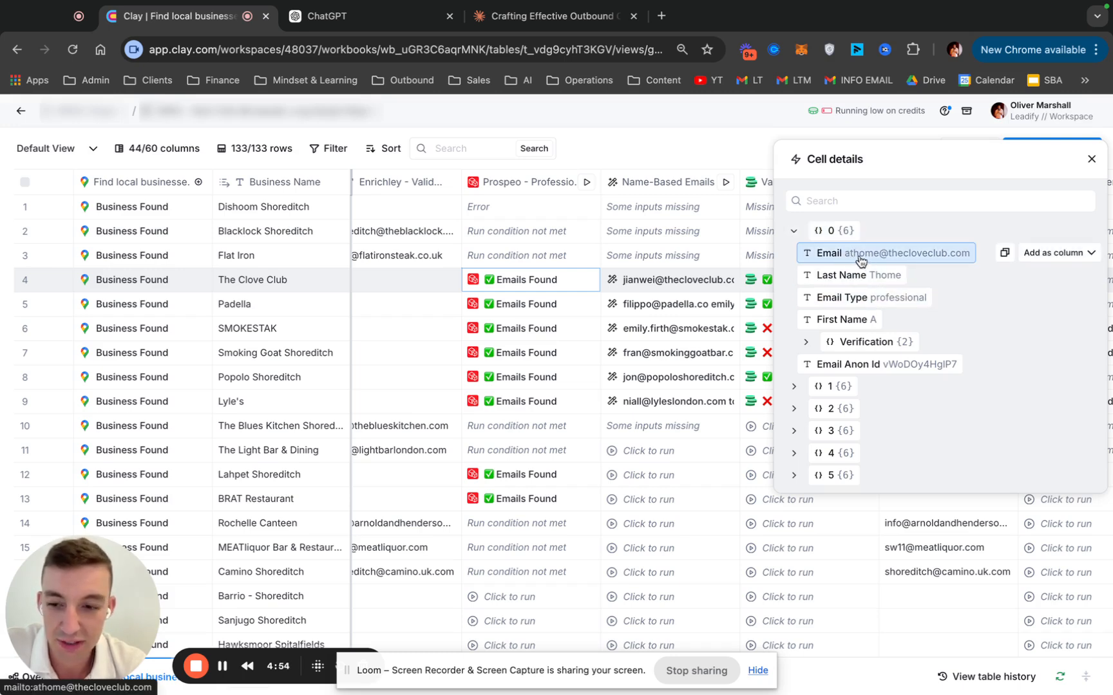
left_click(794, 231)
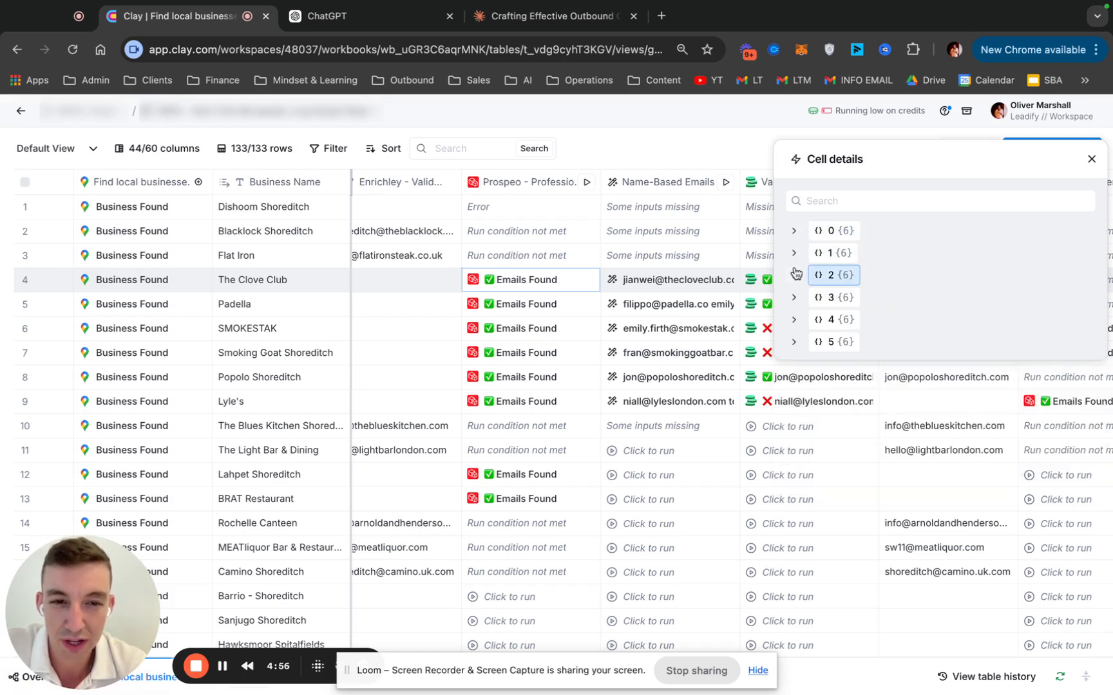
left_click(794, 253)
left_click(794, 253)
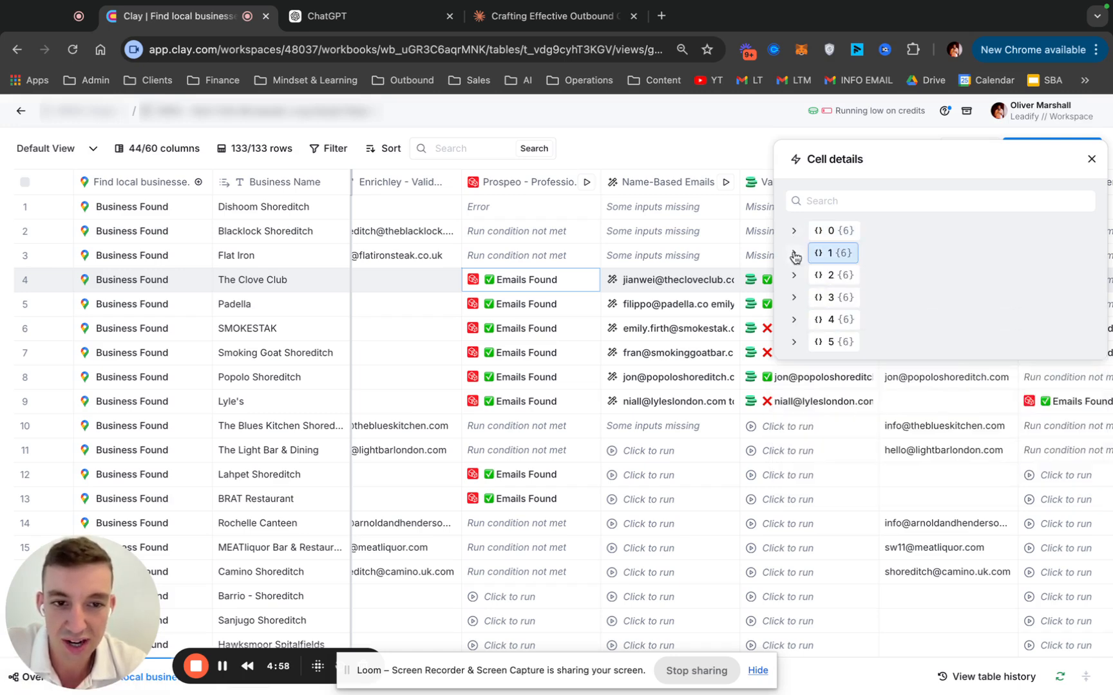
left_click(794, 276)
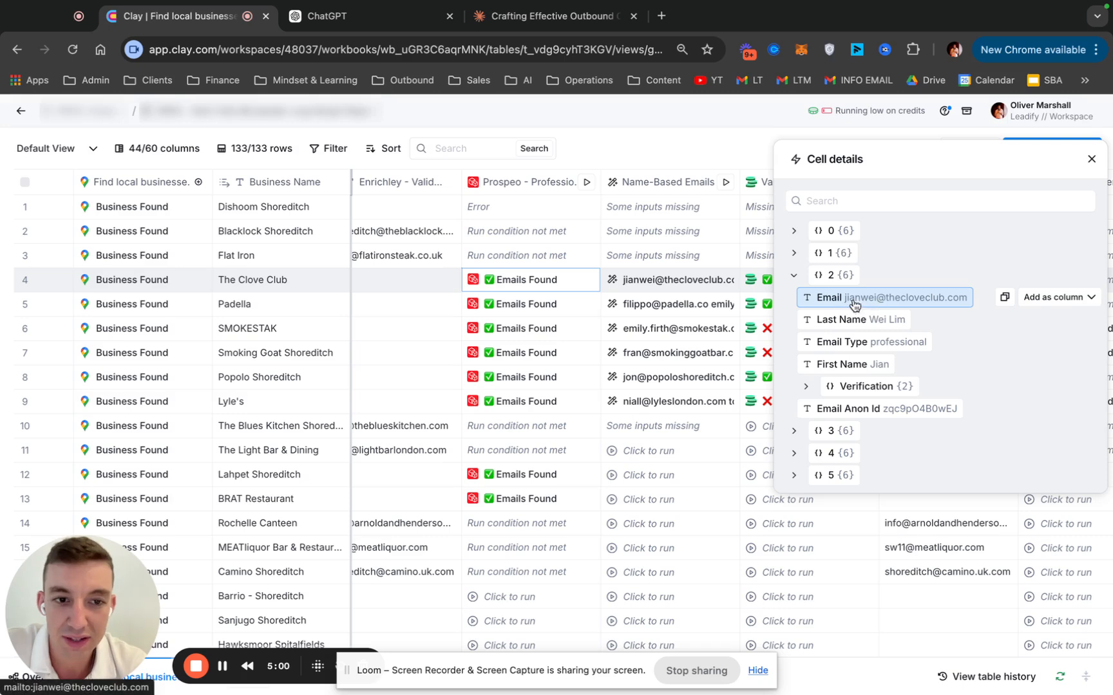
left_click(804, 277)
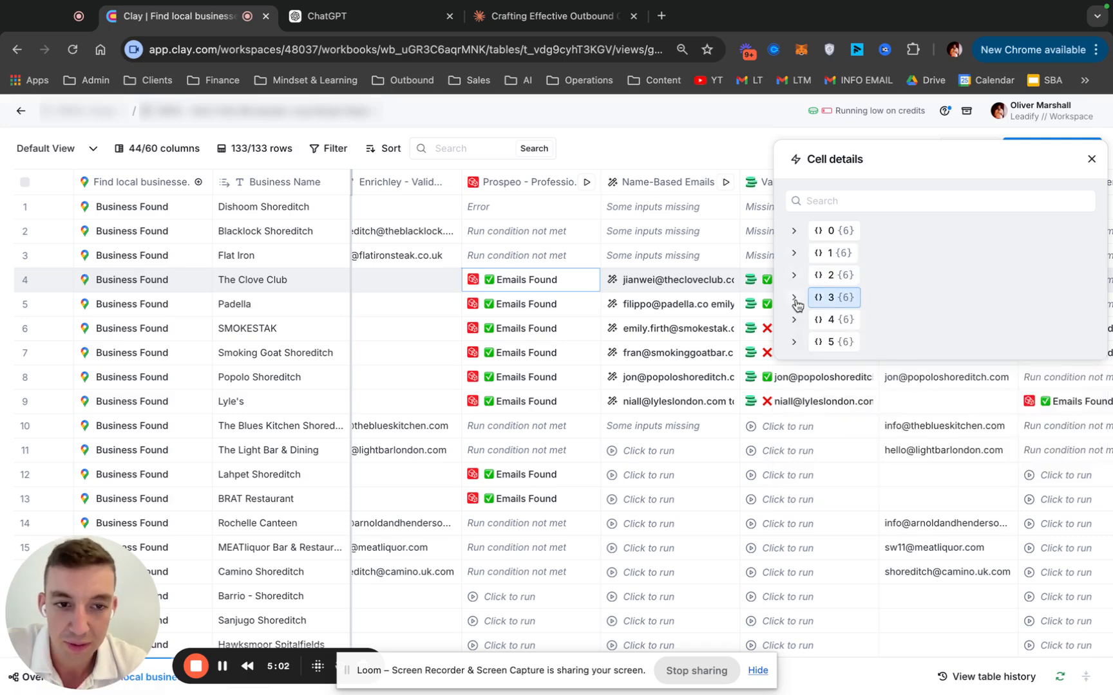
left_click(832, 298)
left_click(831, 298)
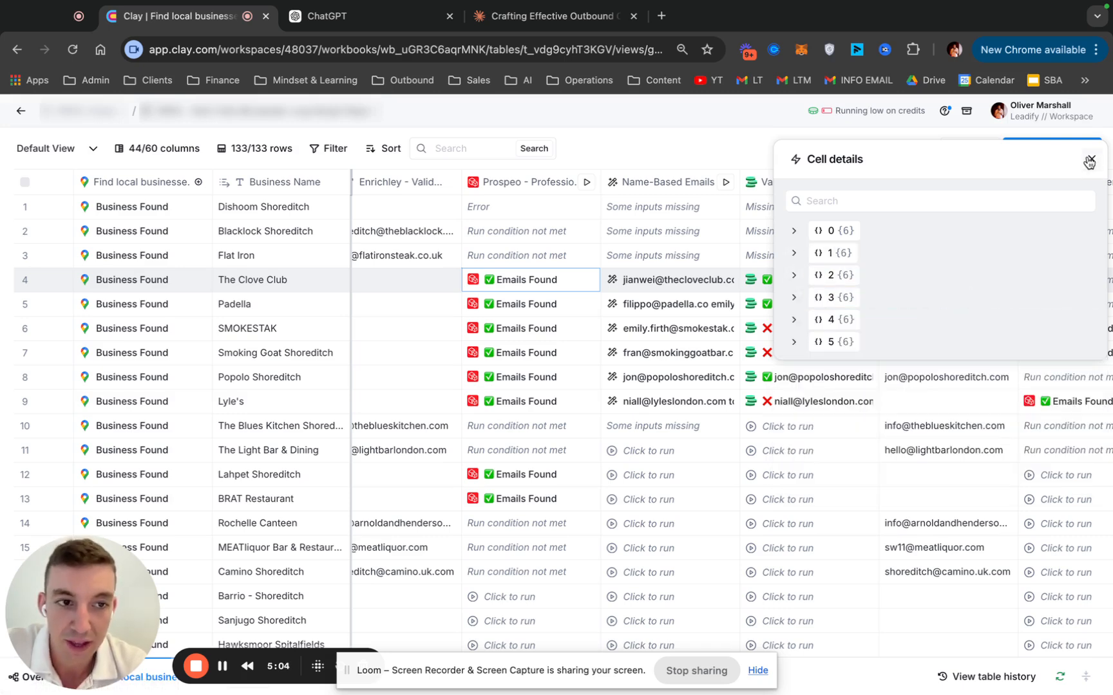
key("Escape")
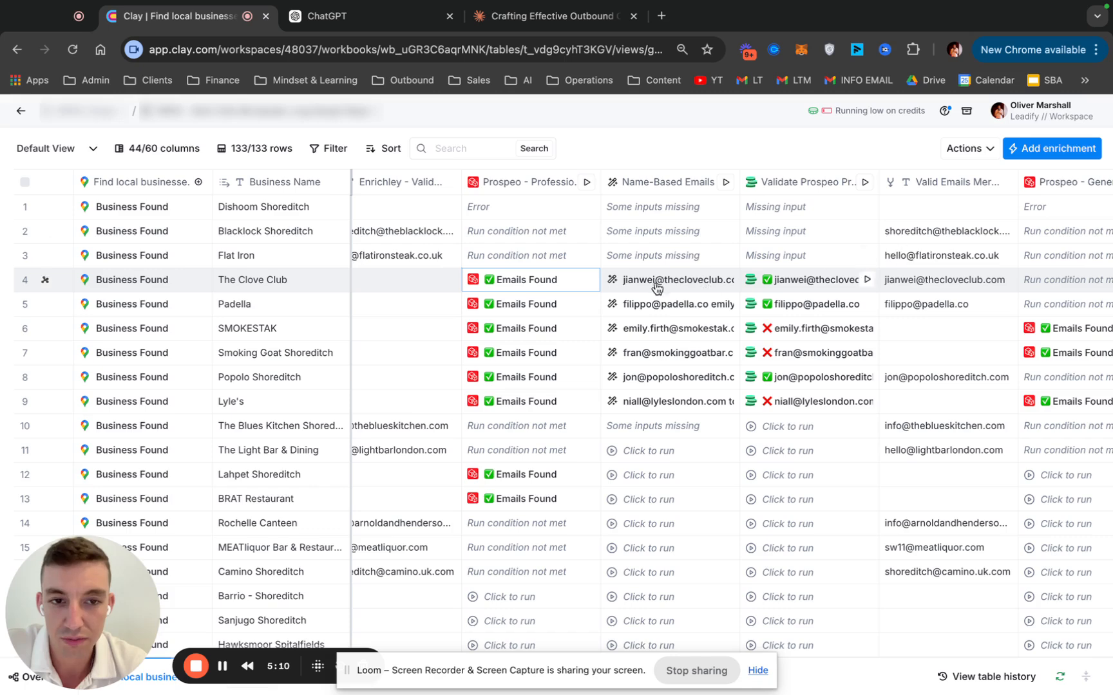
Review the Name-Based Emails column's prompt, highlighting part of the human name condition, and close the settings without changes
left_click(669, 187)
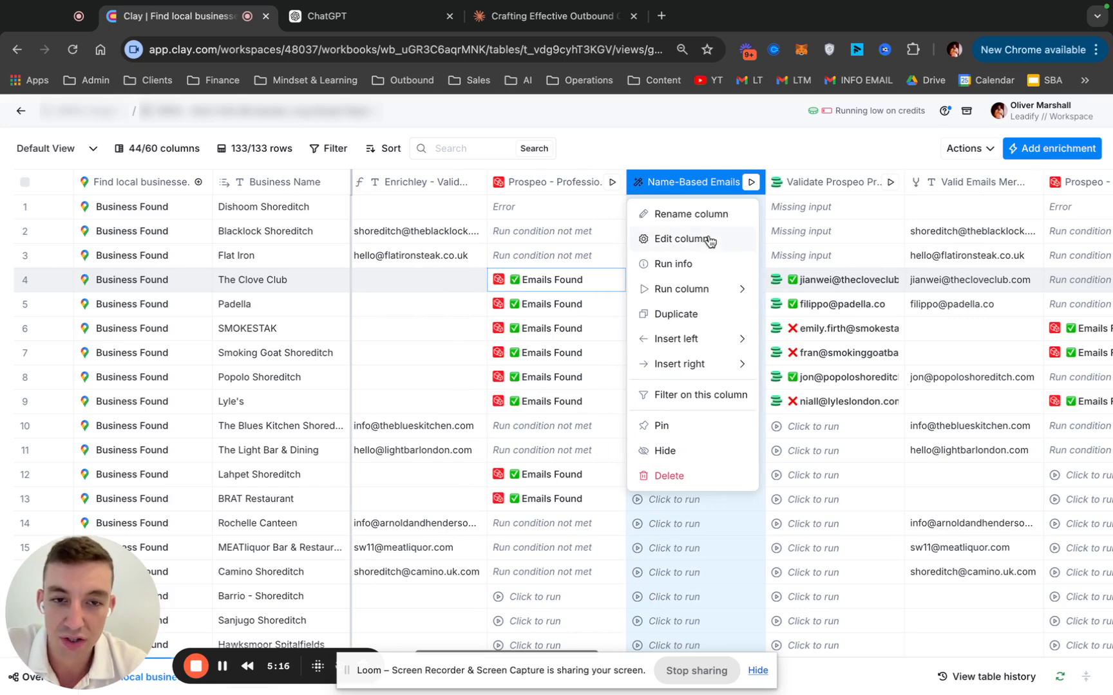
left_click(708, 240)
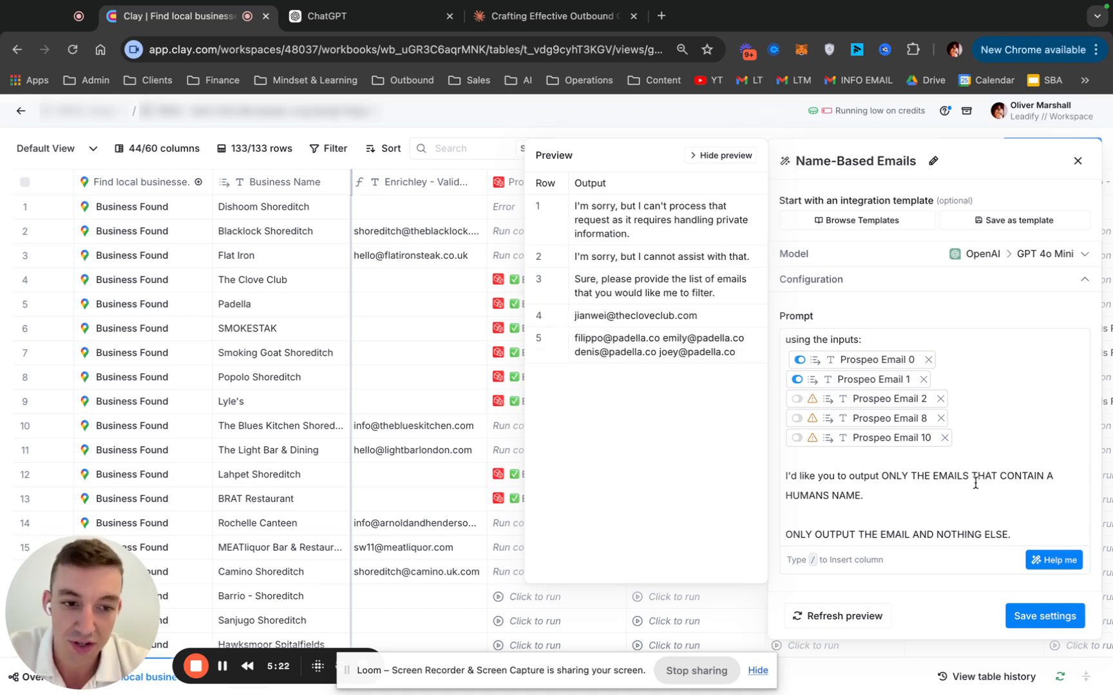
left_click_drag(821, 495, 865, 496)
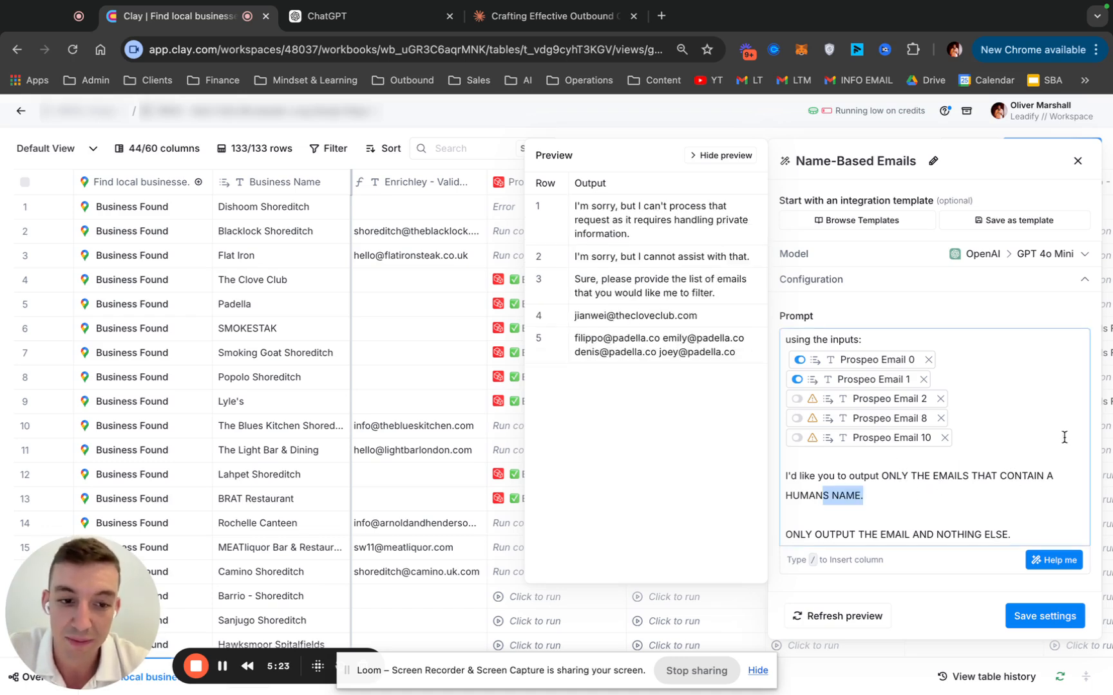
left_click(1078, 161)
Compare the Prospeo professional, Name-Based Emails, Validate Prospeo and Valid Emails Merged columns with the Prospeo - Generic fallback and its validation column
scroll(786, 264, "right", 1)
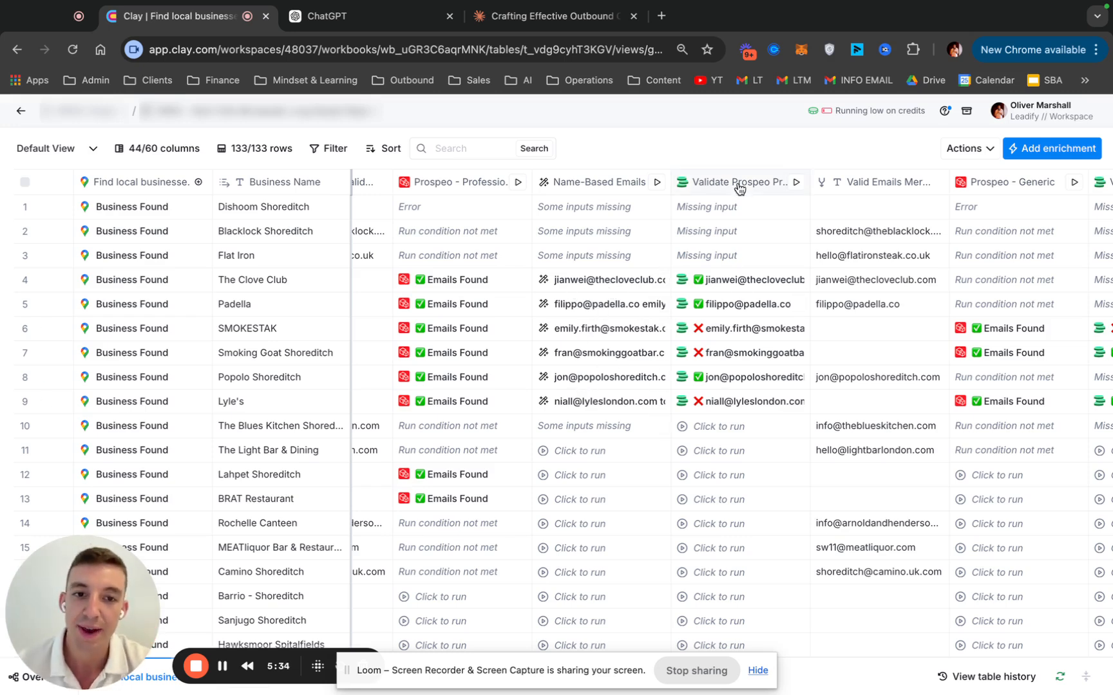
scroll(621, 305, "right", 3)
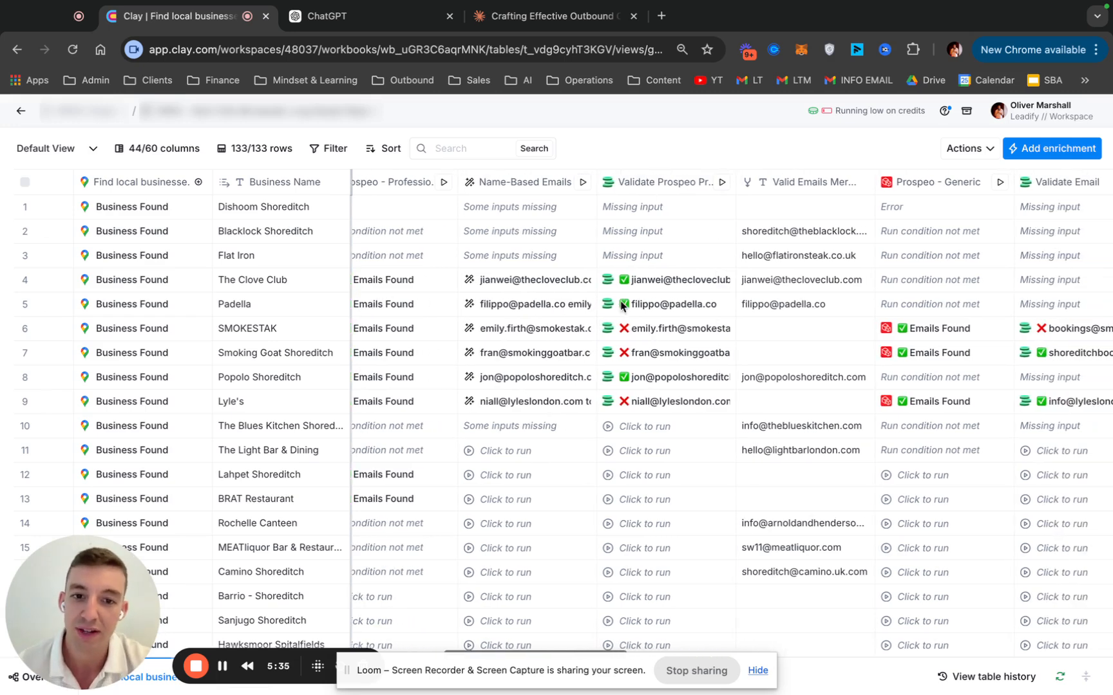
scroll(784, 290, "right", 3)
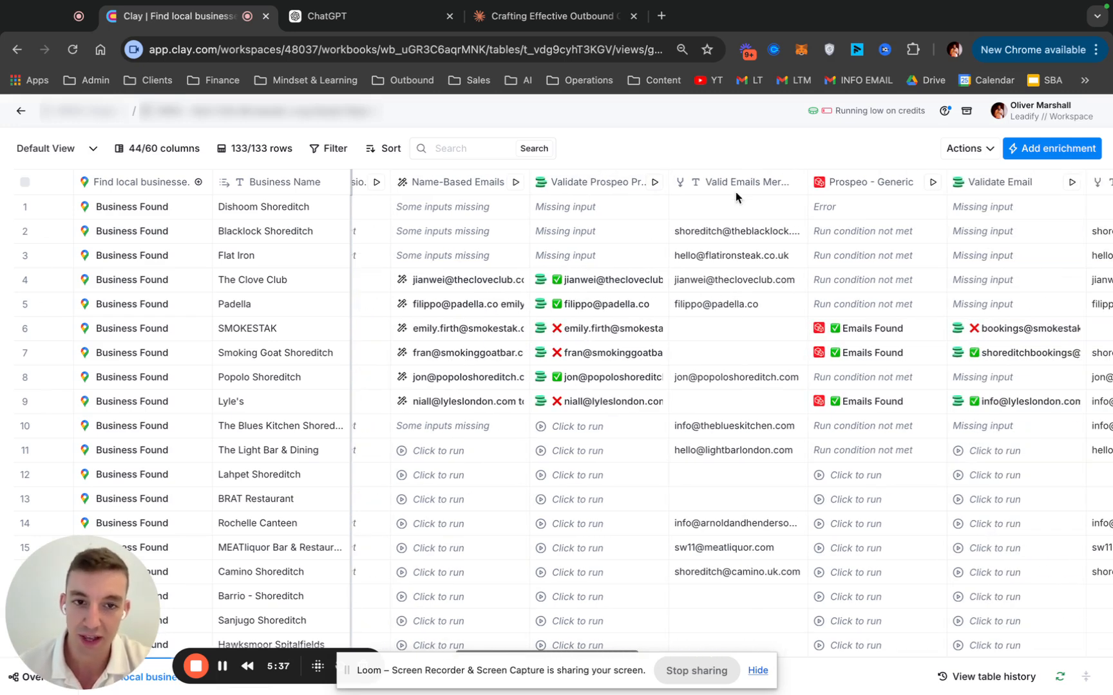
scroll(740, 213, "left", 3)
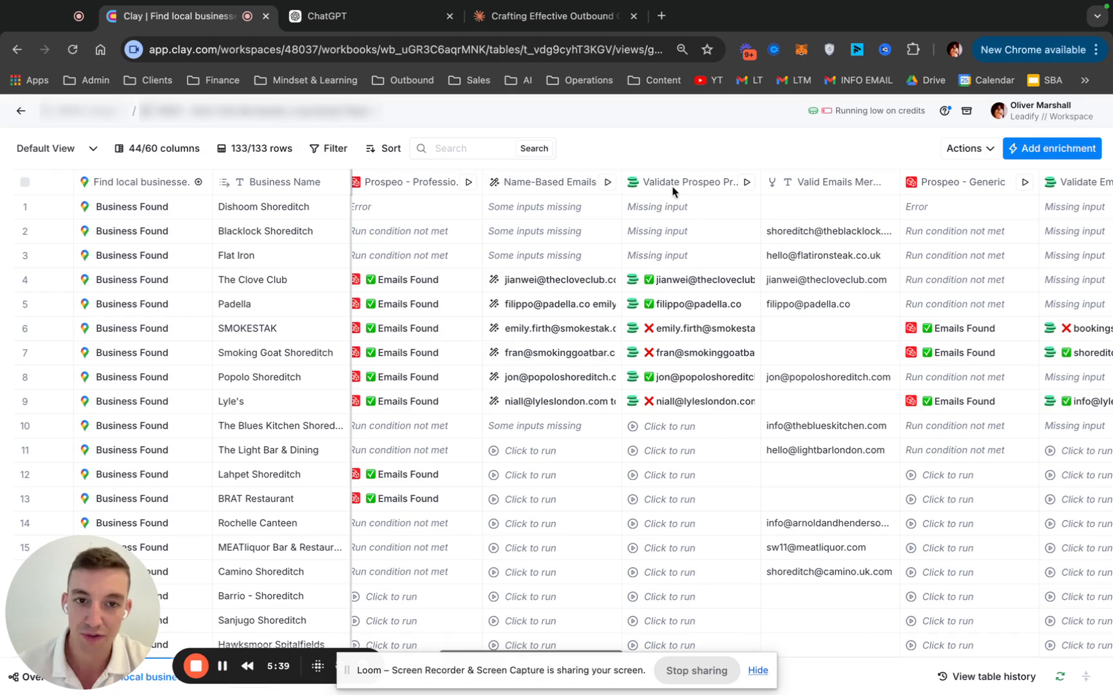
scroll(545, 259, "left", 10)
scroll(608, 308, "right", 15)
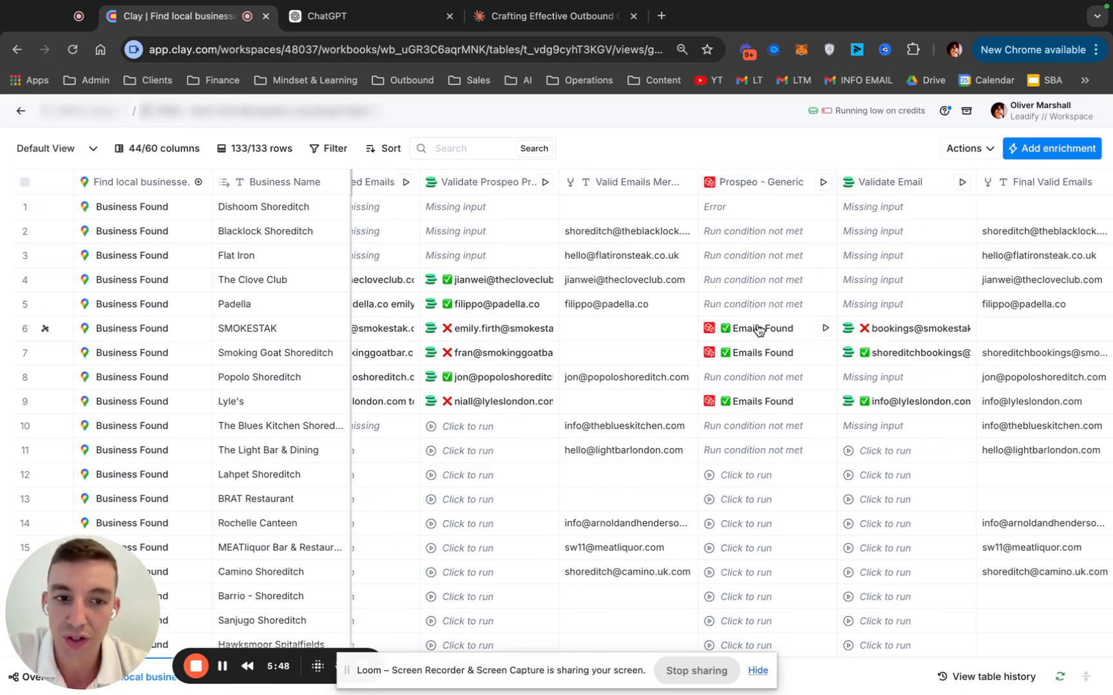
scroll(758, 330, "right", 3)
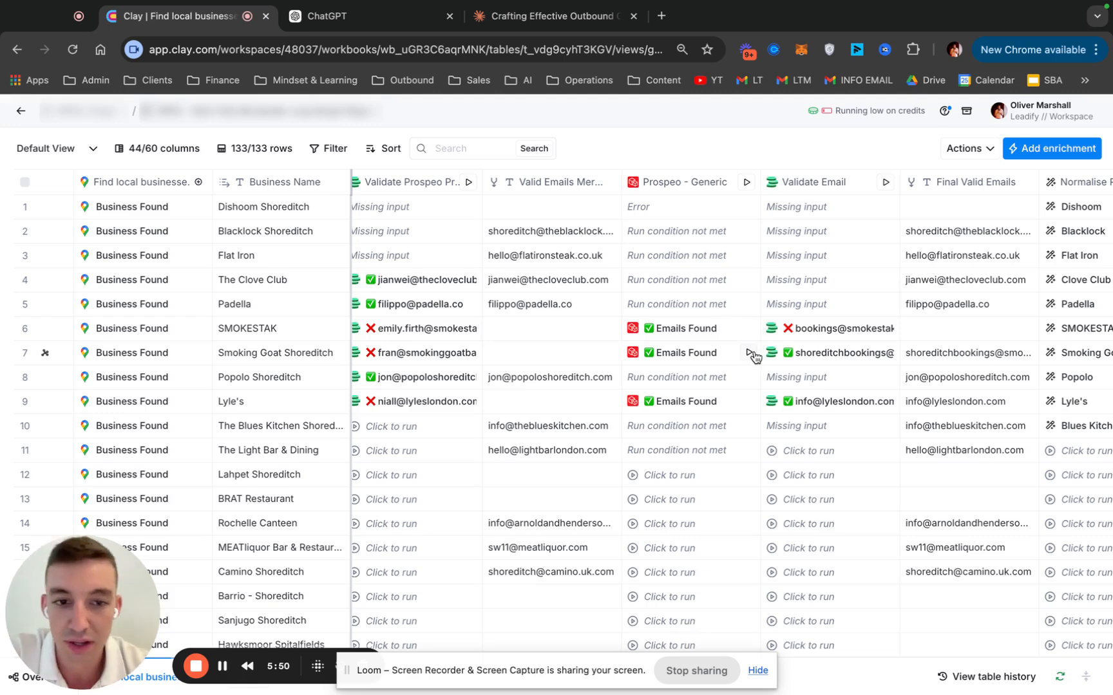
scroll(755, 356, "left", 1)
scroll(754, 356, "left", 5)
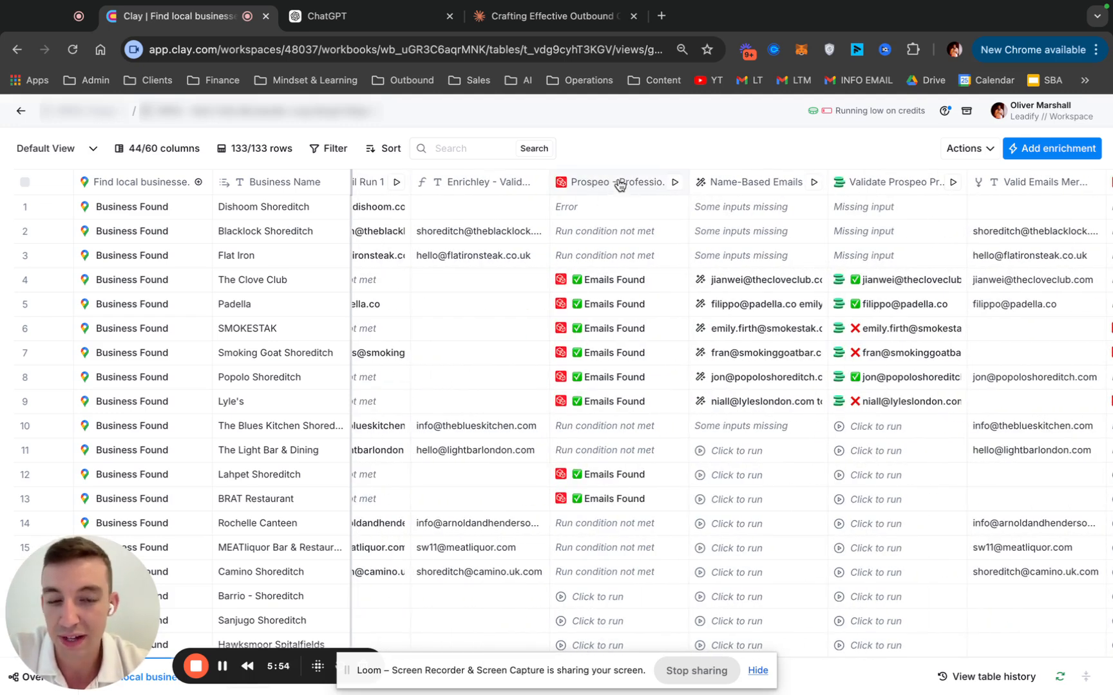
scroll(715, 350, "right", 5)
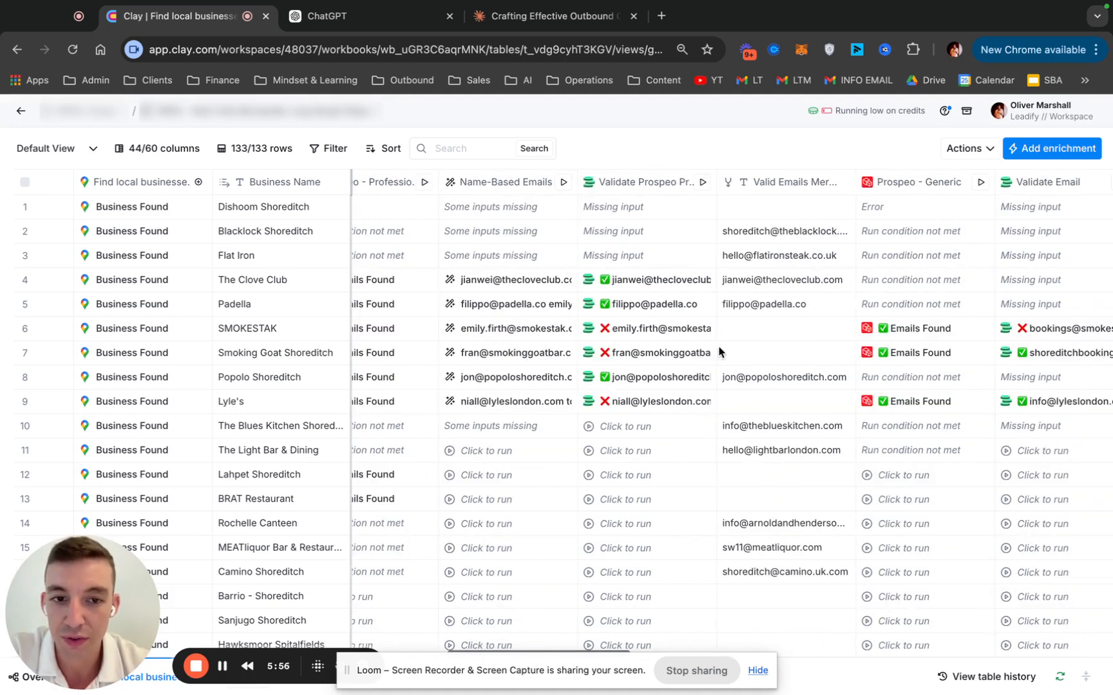
scroll(784, 330, "right", 5)
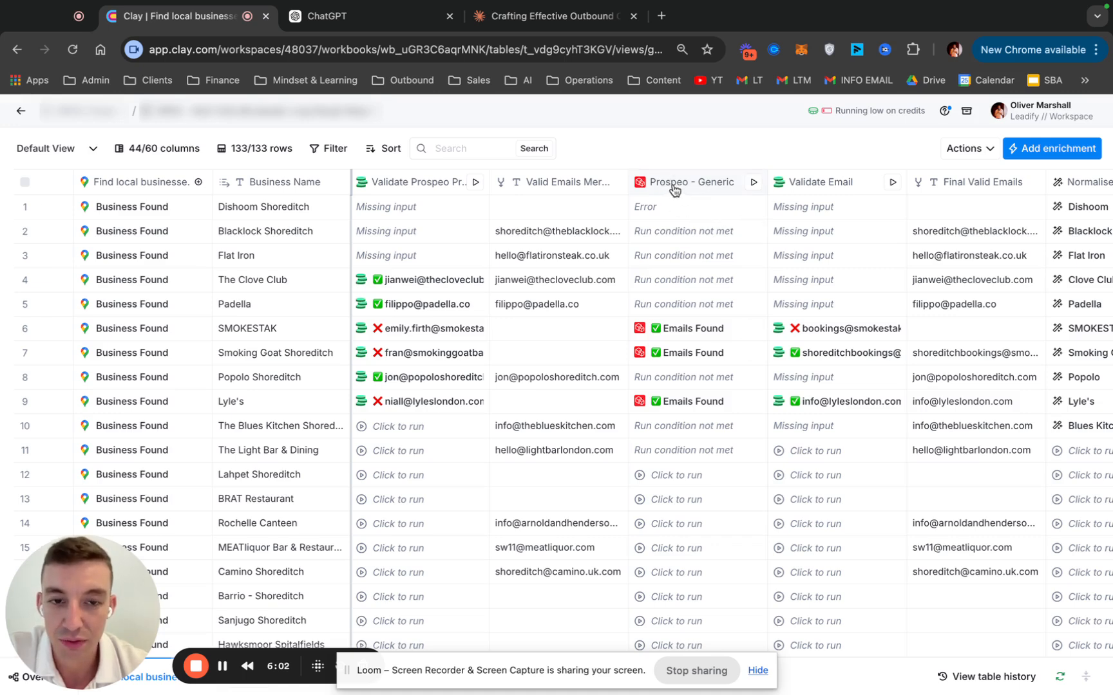
Inspect the Prospeo - Generic result for SMOKESTAK, expanding entry 0, and close the cell details
left_click(692, 328)
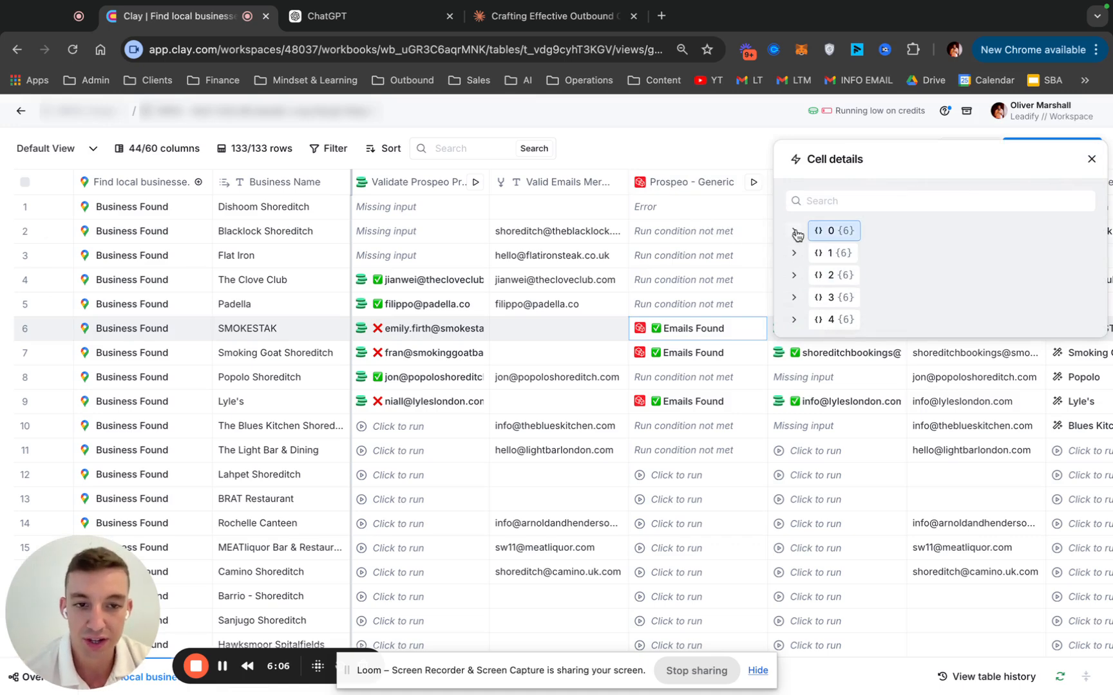
left_click(795, 231)
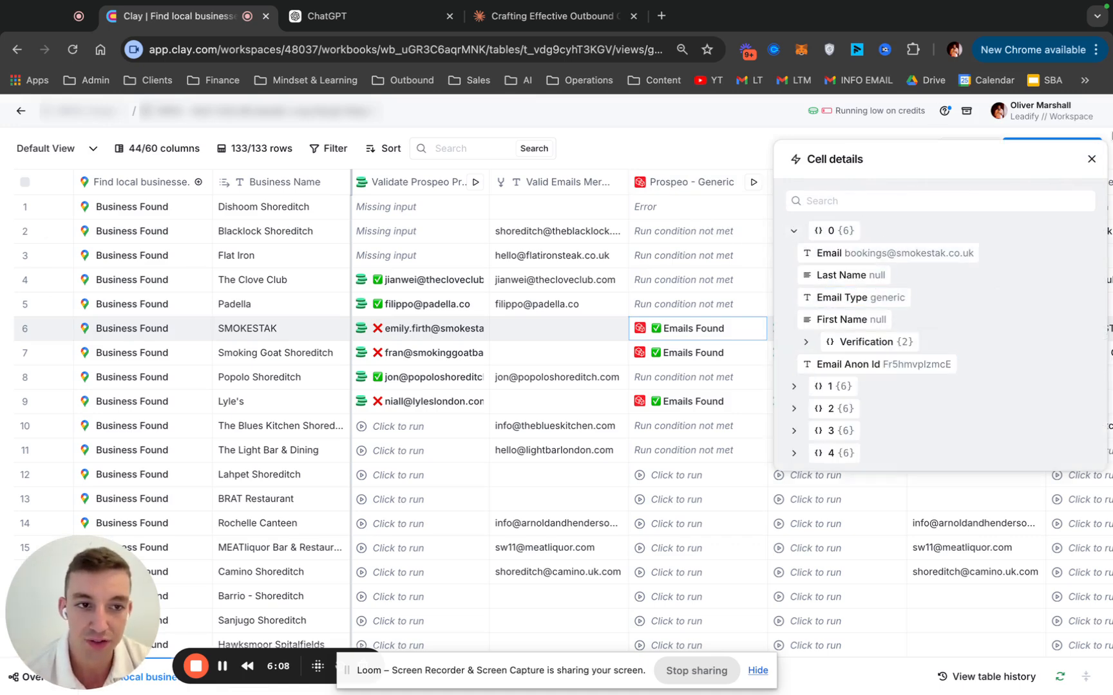
left_click(1091, 160)
Examine the Final Valid Emails column, highlighting rows 1–11 and selecting the empty cell for BRAT Restaurant
scroll(747, 213, "right", 3)
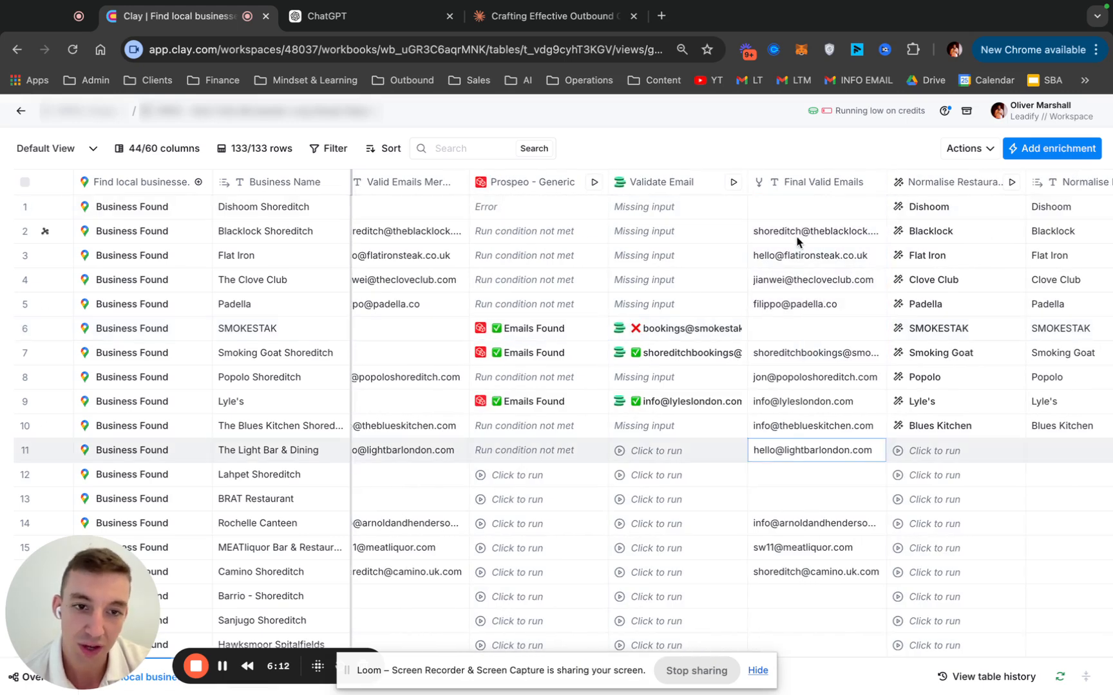
left_click(793, 208)
left_click_drag(791, 225, 786, 464)
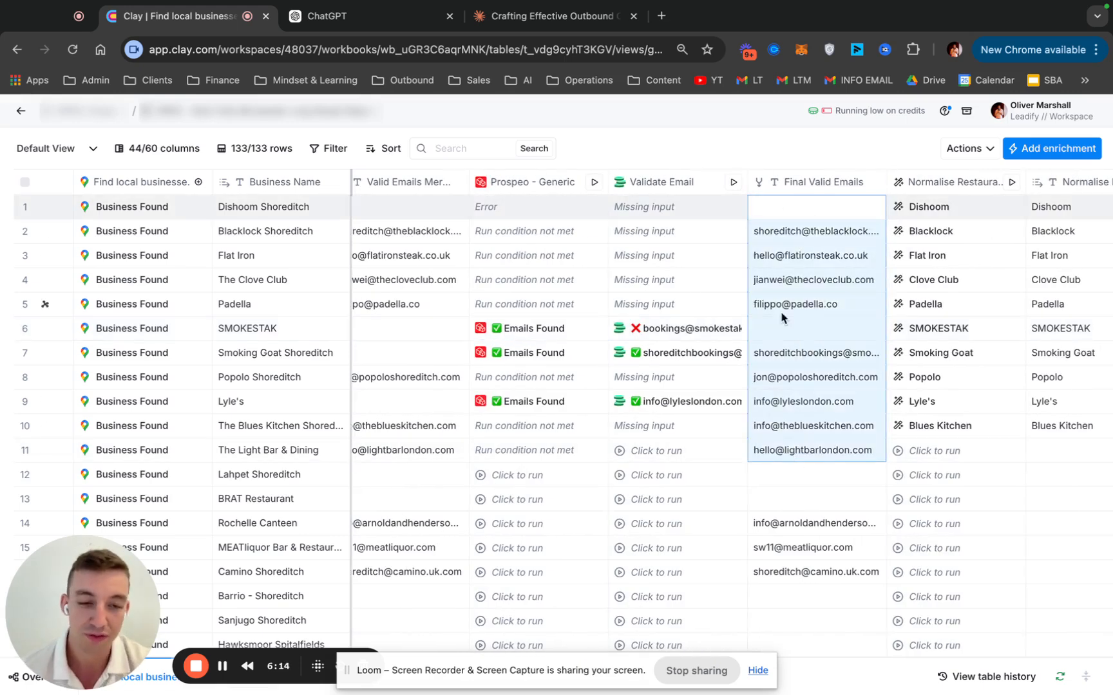
left_click(788, 335)
left_click(805, 371)
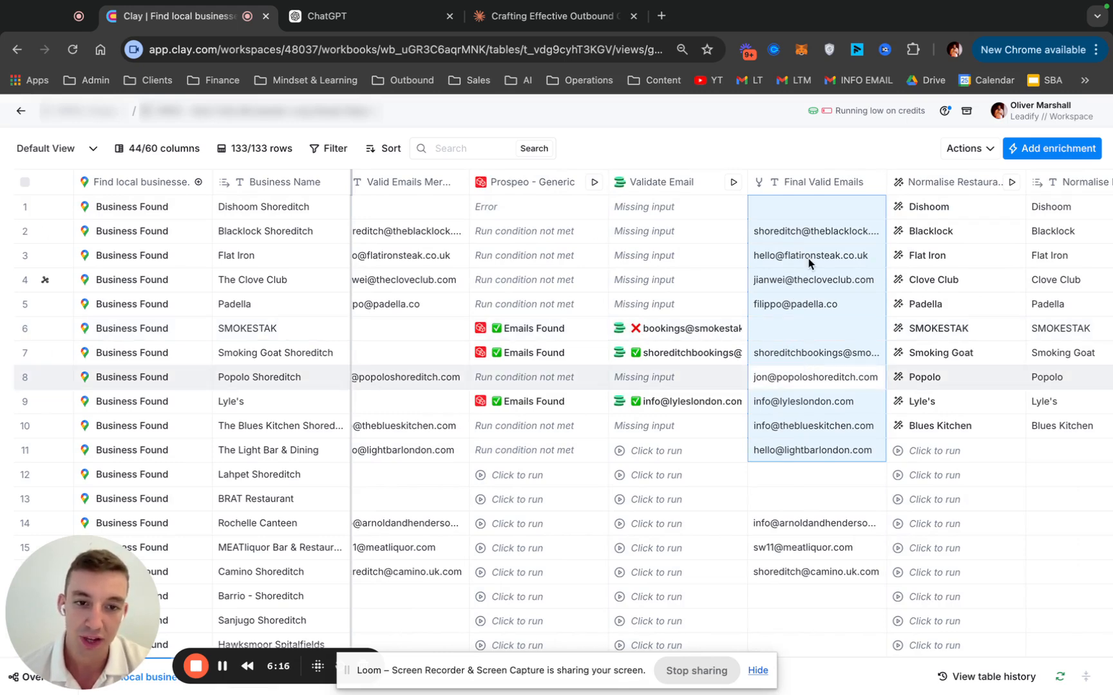
left_click(790, 218)
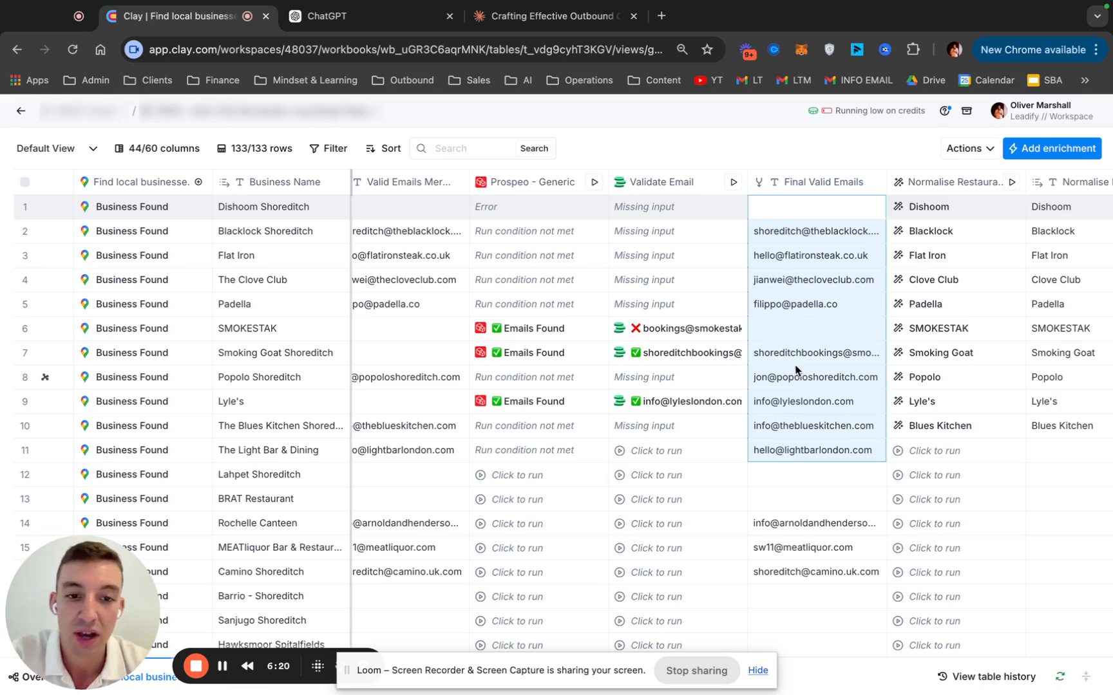
double_click(799, 401)
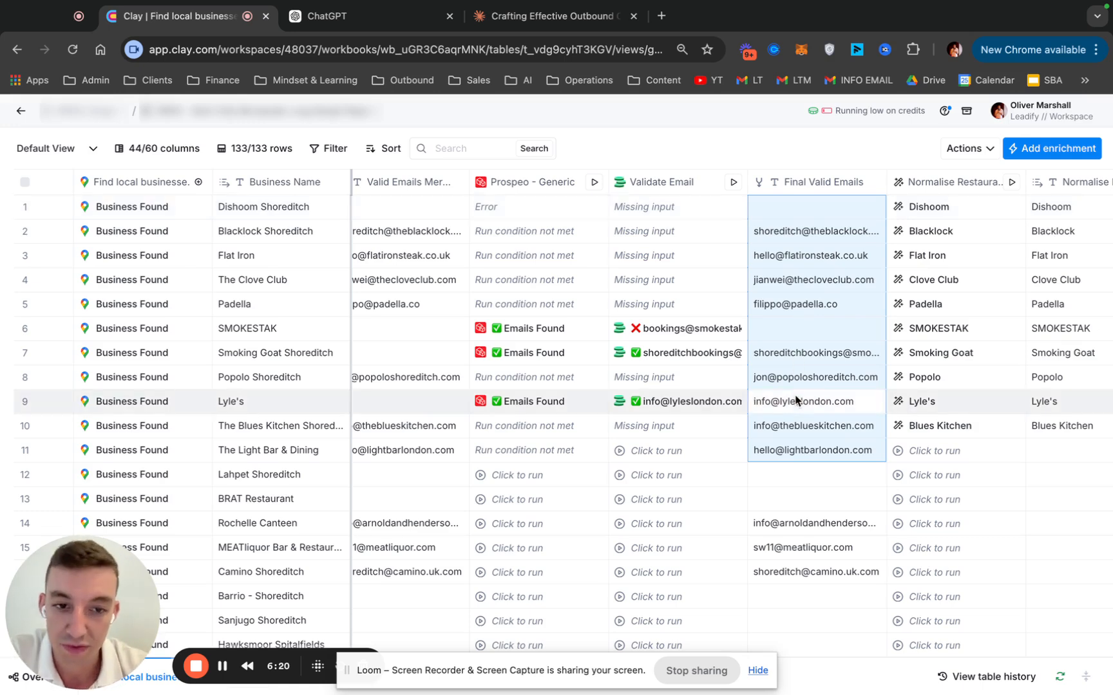
left_click(808, 496)
Look over the normalised restaurant name and location columns beside Final Valid Emails, through to the HTTP API column
scroll(809, 495, "right", 5)
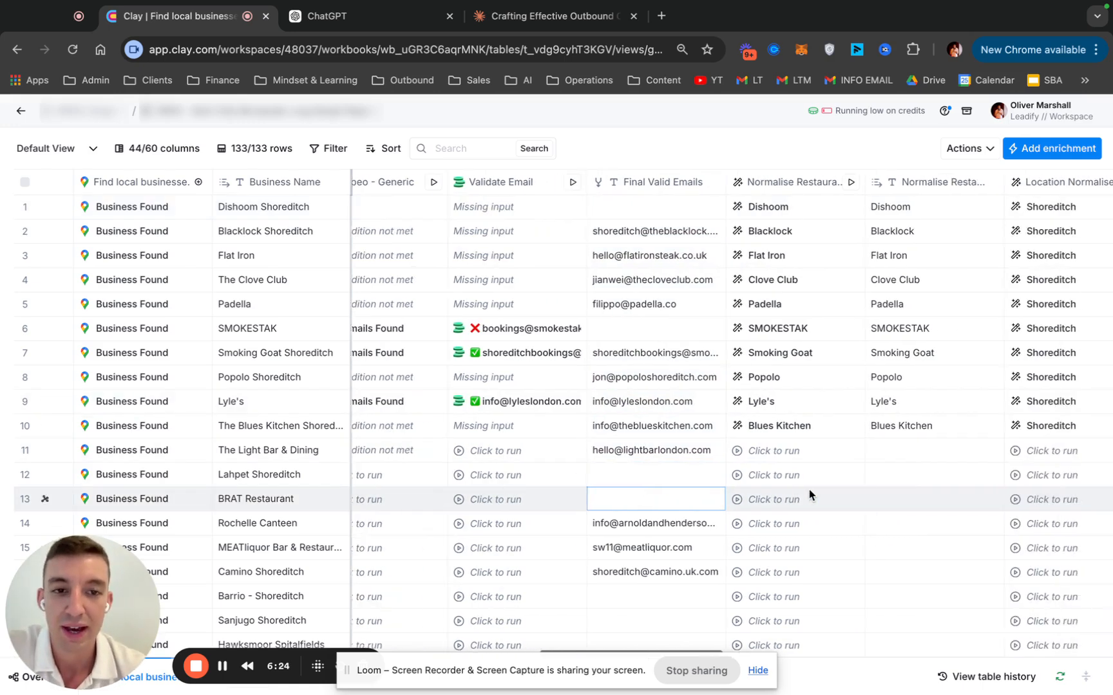
scroll(809, 489, "right", 6)
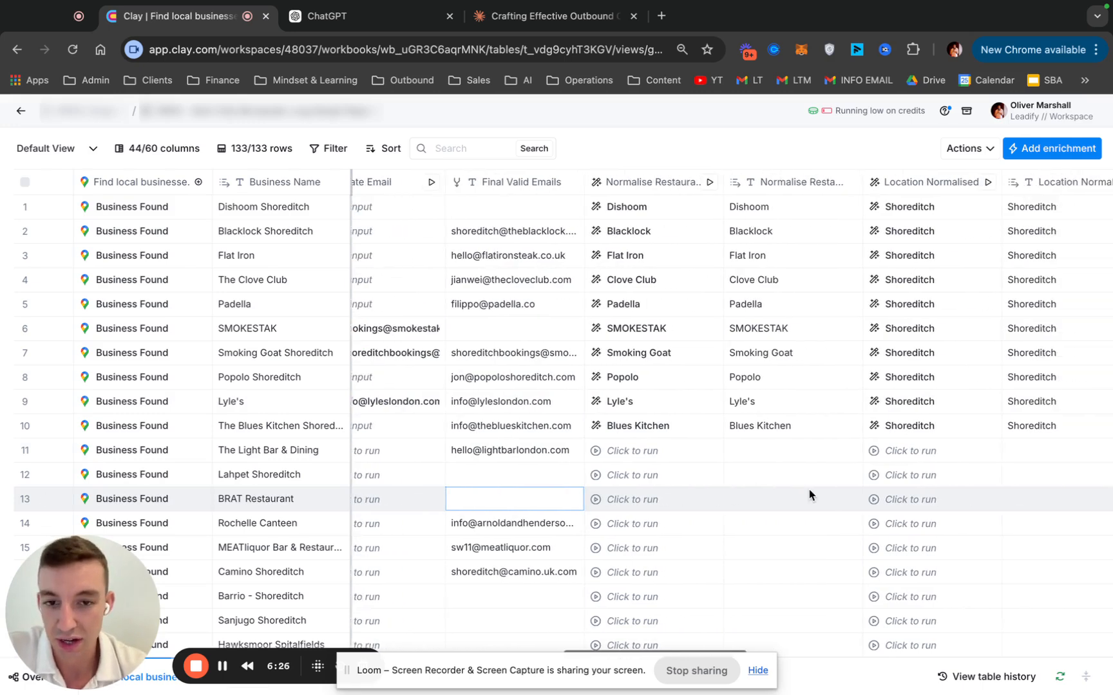
scroll(809, 489, "right", 1)
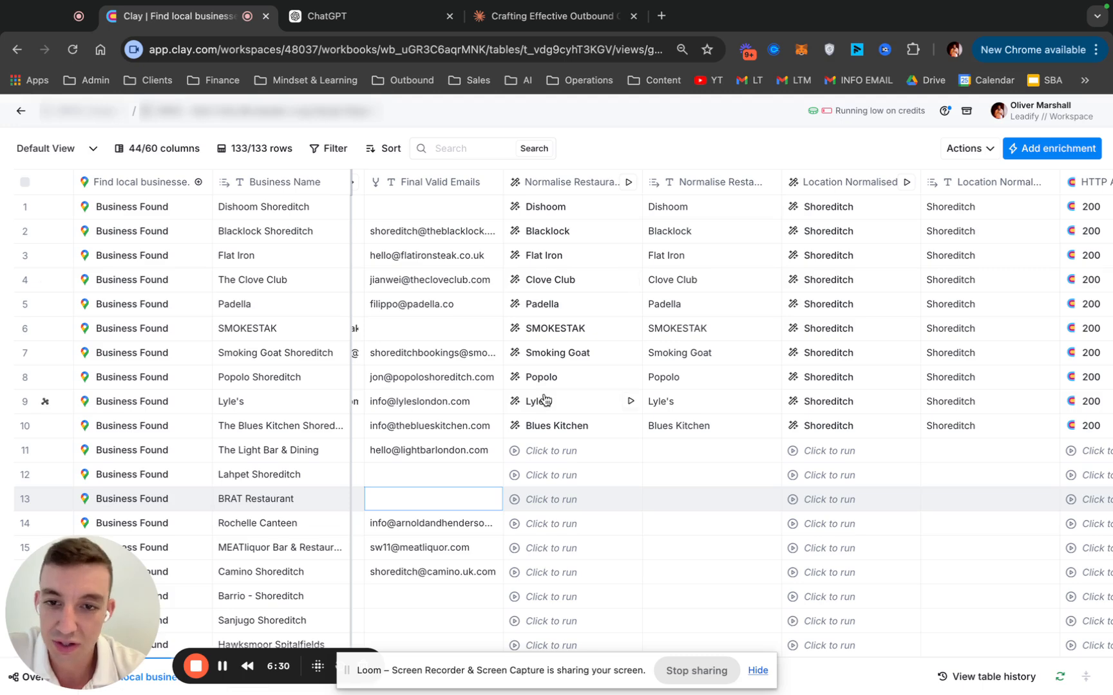
scroll(647, 377, "right", 2)
scroll(647, 377, "left", 1)
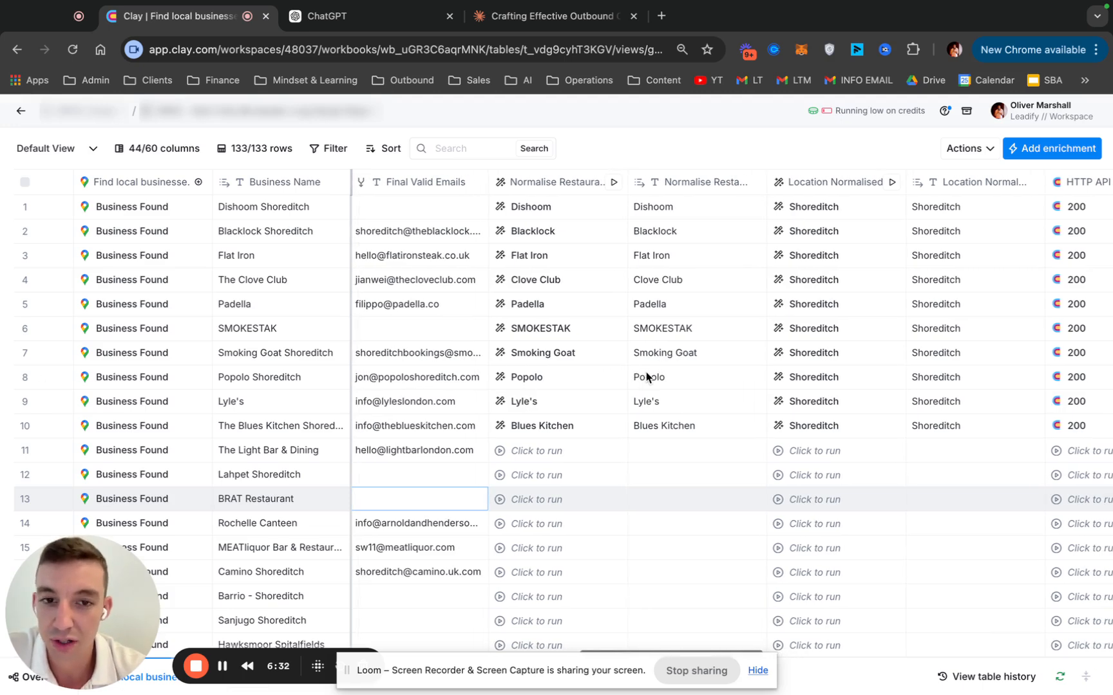
scroll(693, 387, "right", 15)
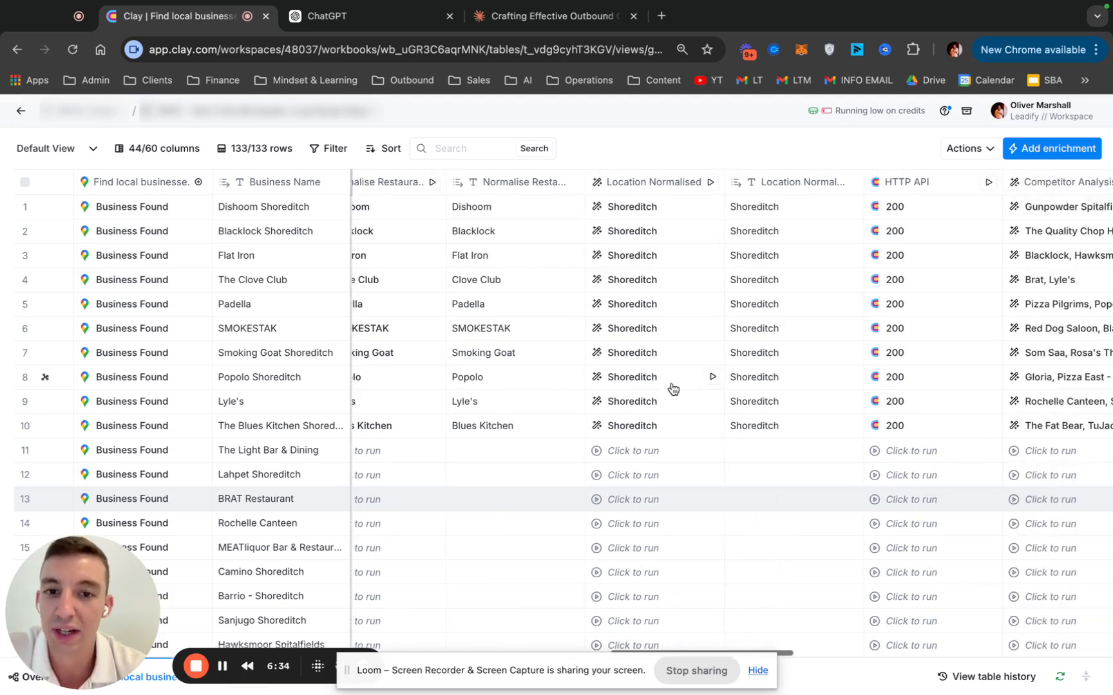
scroll(561, 366, "left", 8)
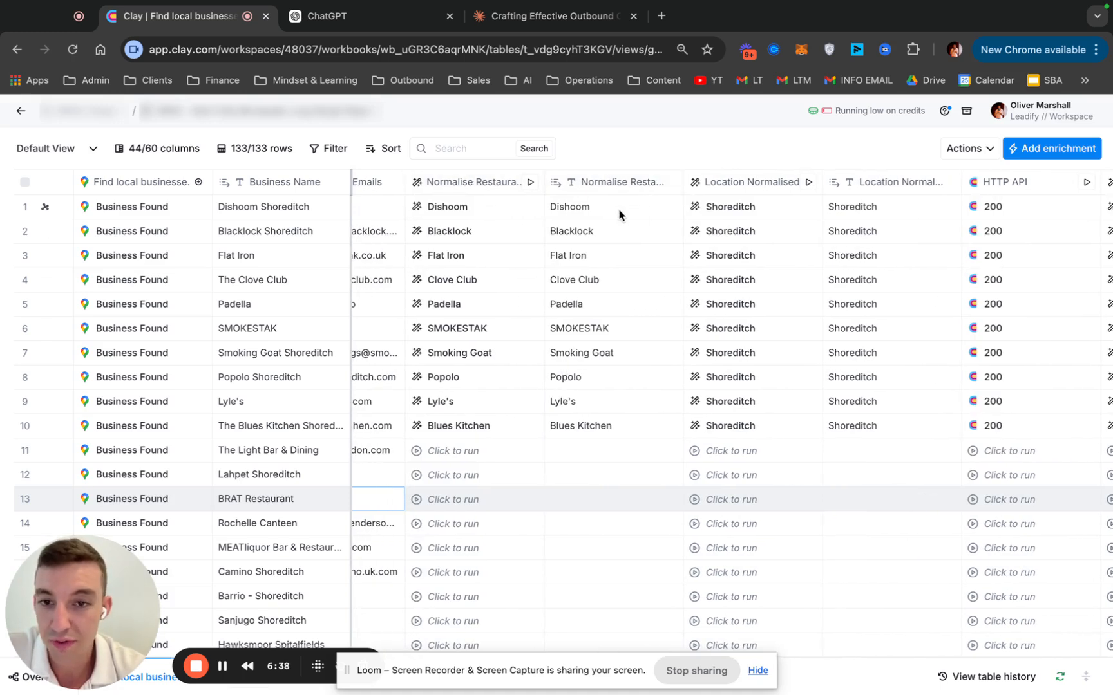
Highlight the business name The Blues Kitchen Shoreditch in row 10 to compare it with its normalised restaurant name
left_click(461, 187)
scroll(386, 276, "left", 15)
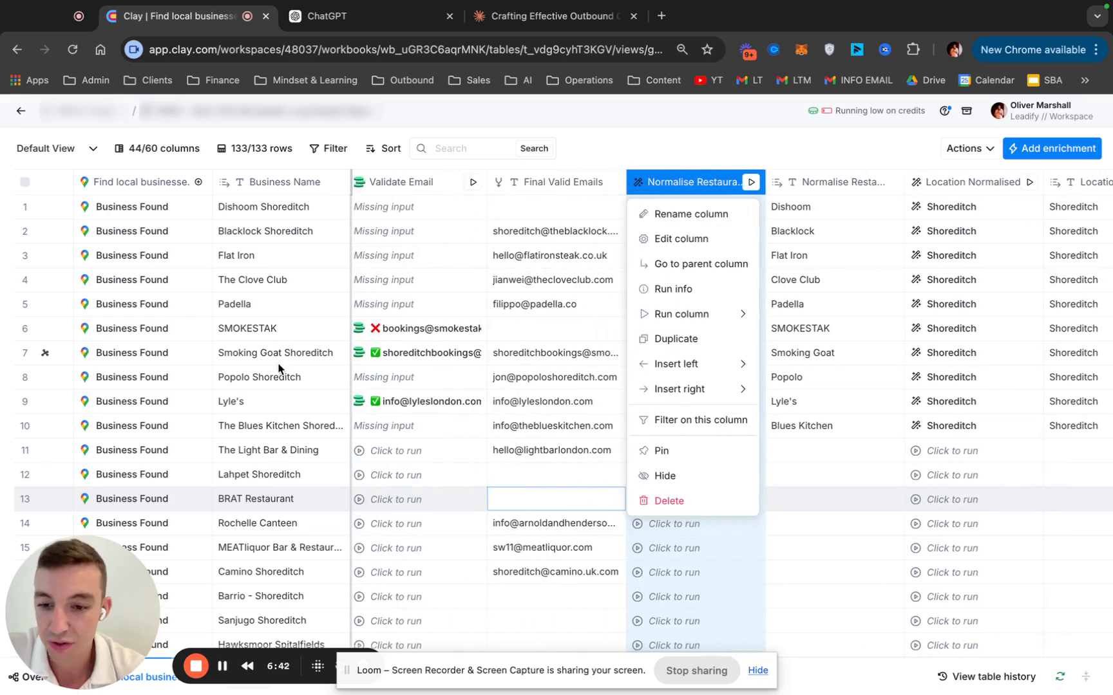
double_click(272, 426)
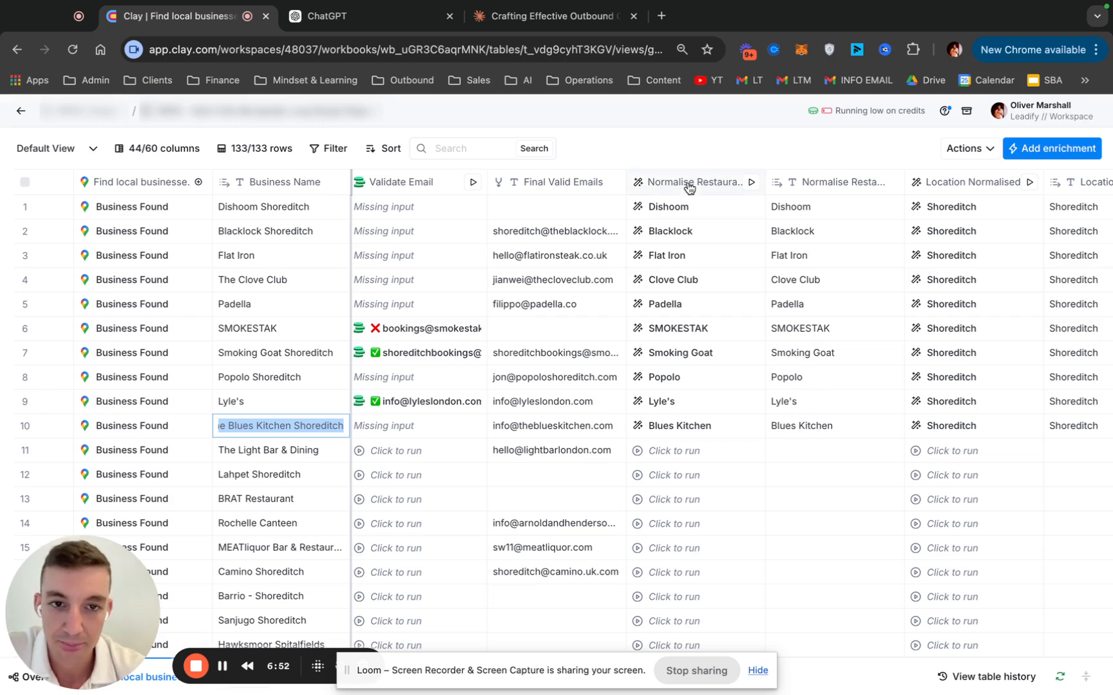
Review the Normalise Restaurant Name column's prompt rules, sample inputs and outputs, and Examples section, and close the settings without saving
right_click(747, 285)
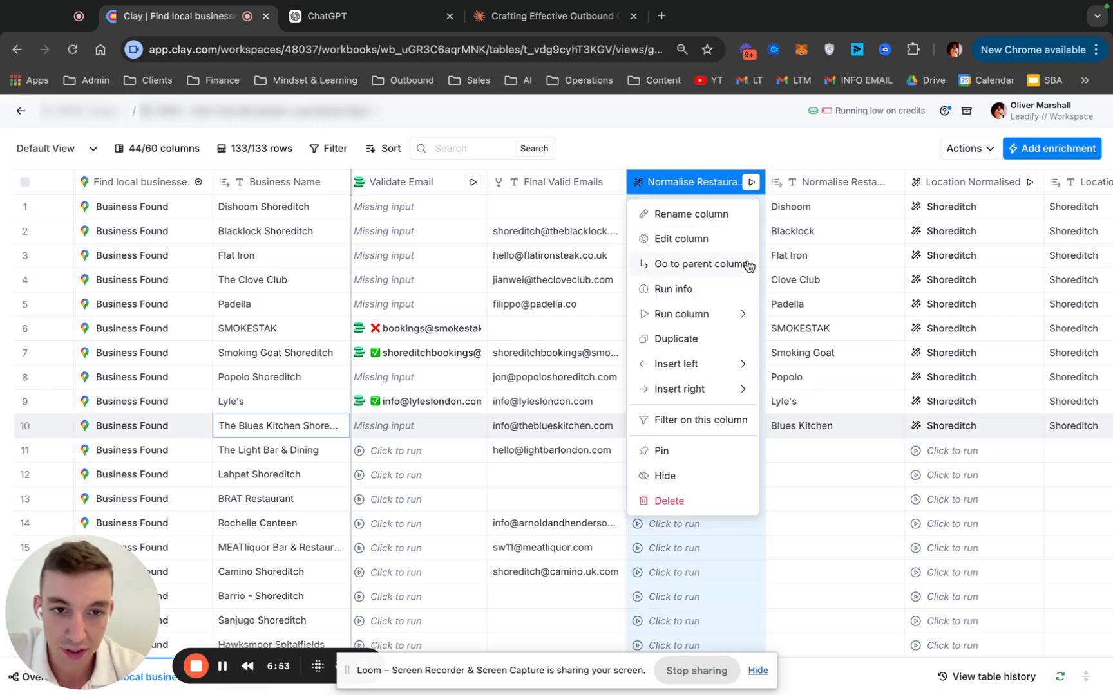
left_click(711, 248)
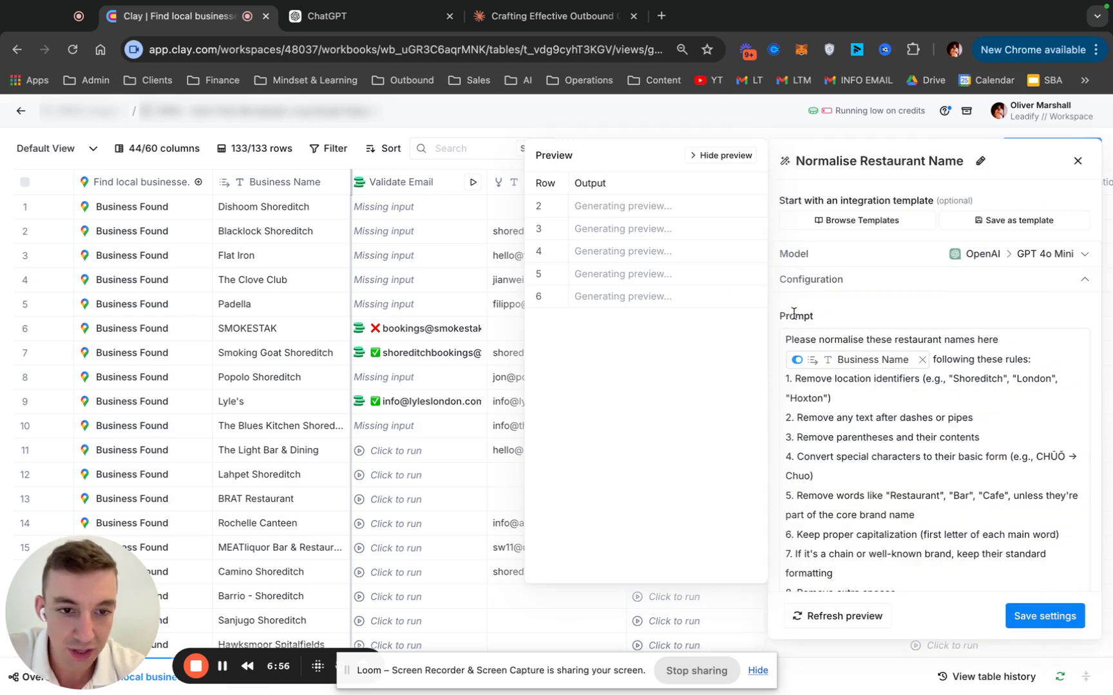
scroll(960, 425, "down", 5)
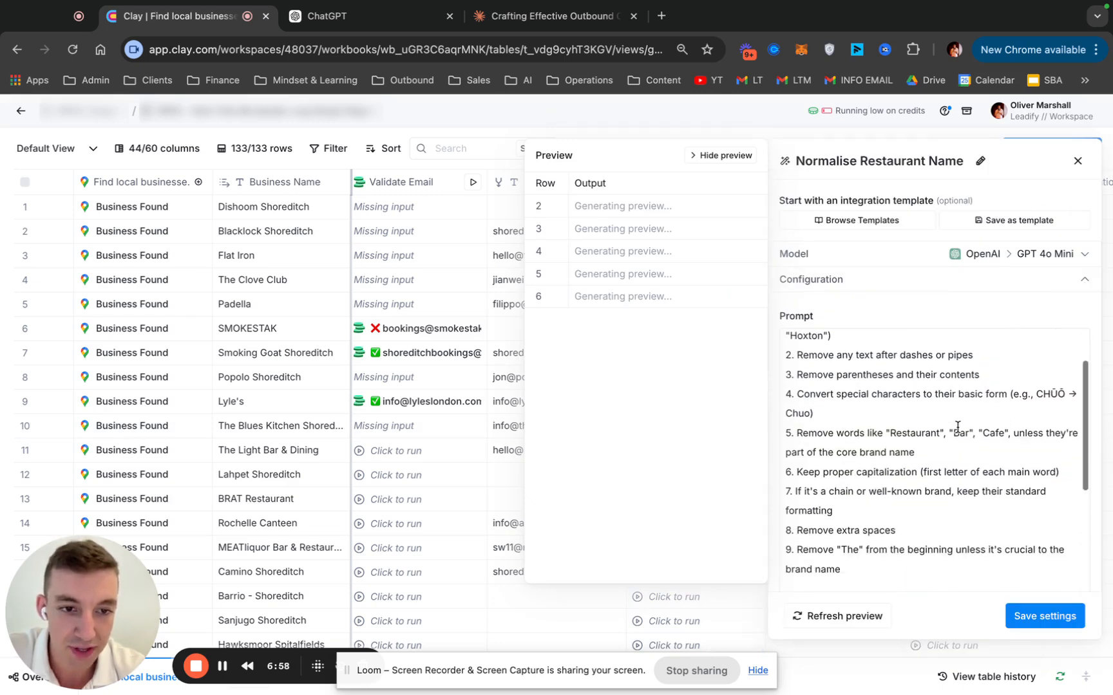
scroll(957, 427, "down", 3)
scroll(994, 454, "up", 2)
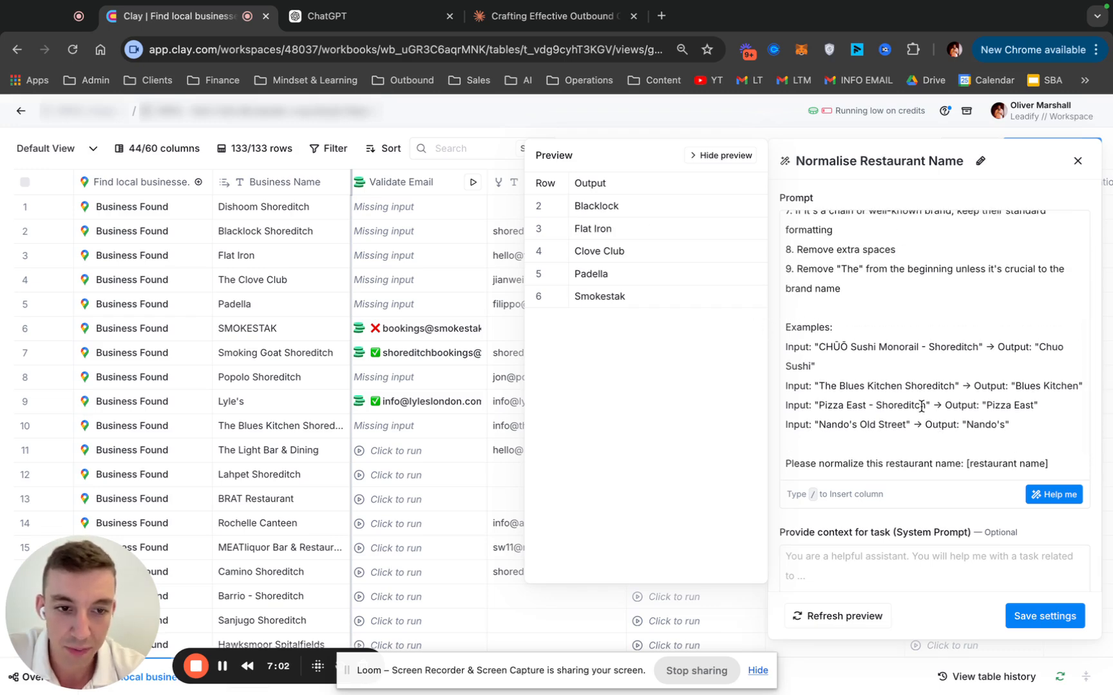
type("ONLY OUTPUT THE RESTAURANT NAME AND NOTHING ELSE. IF YOU GET THIS WRONG I WILL LOSE MY JOB.")
scroll(920, 508, "down", 4)
left_click(839, 528)
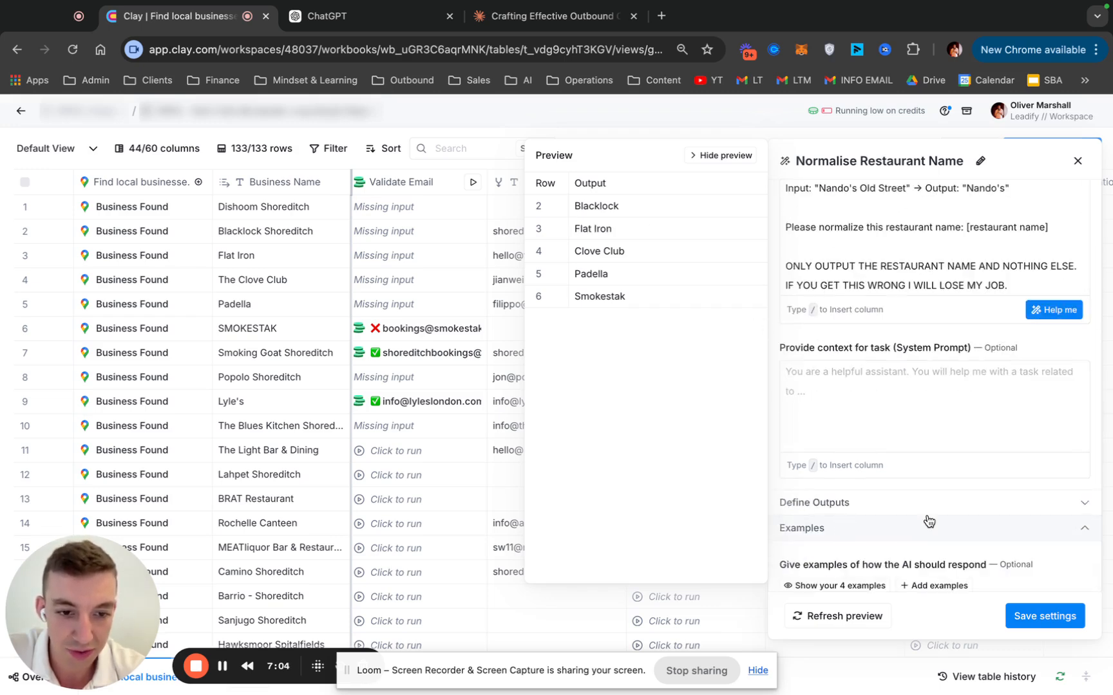
scroll(924, 519, "down", 2)
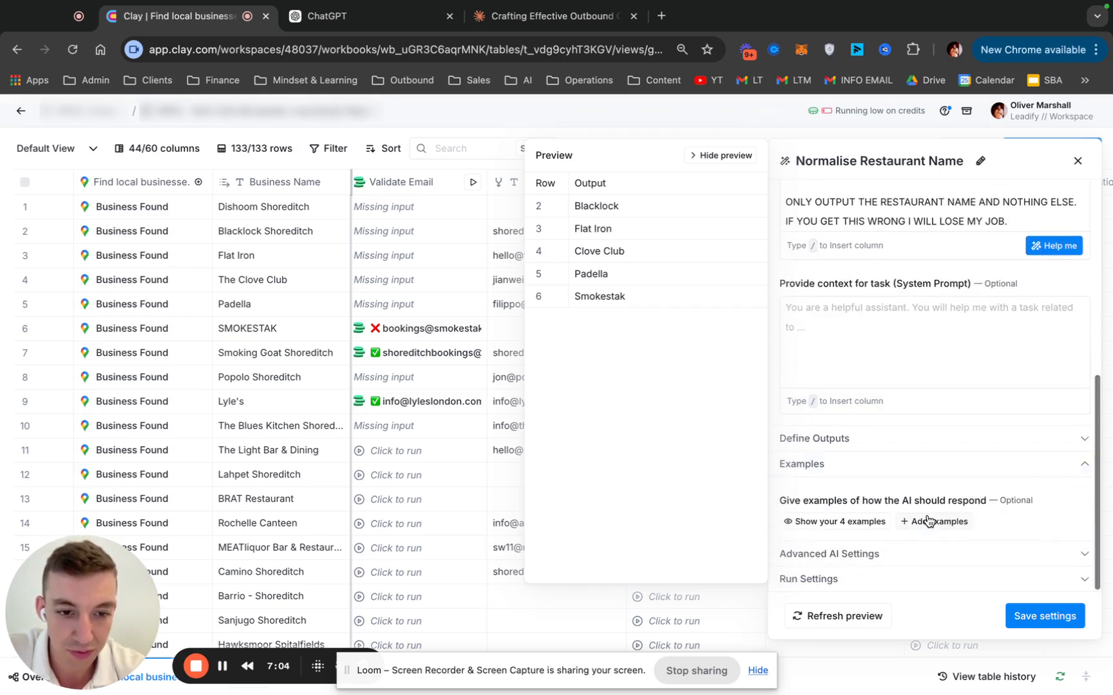
left_click(1077, 161)
Highlight rows 1–11 of the text column holding the normalised restaurant names
scroll(839, 315, "right", 3)
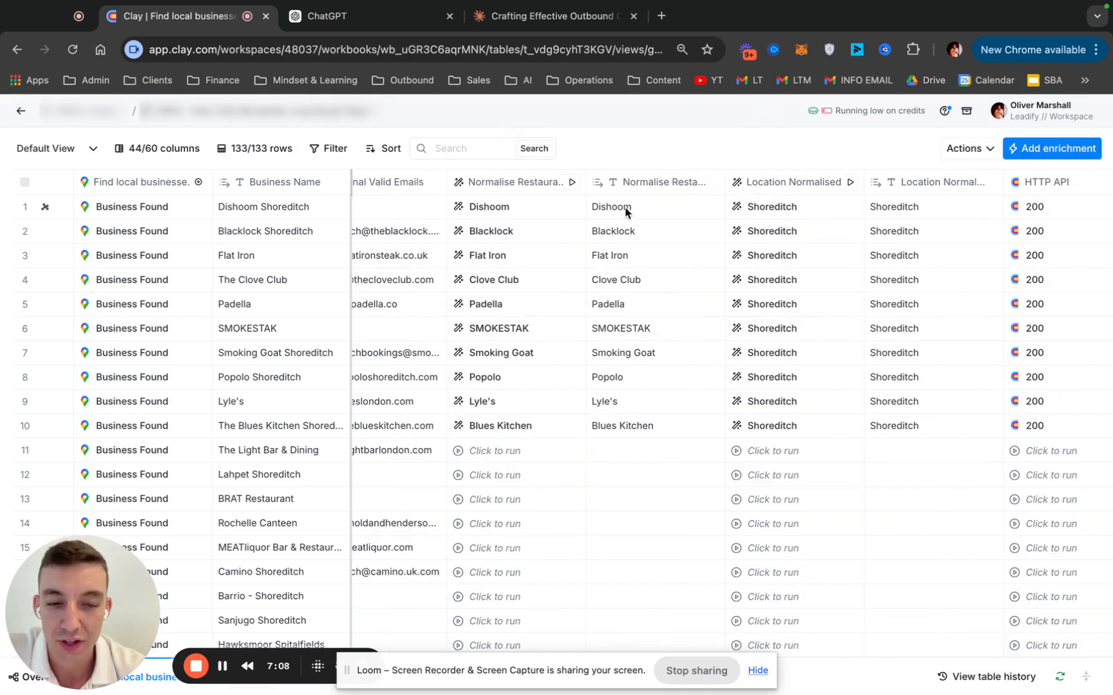
left_click_drag(624, 206, 624, 443)
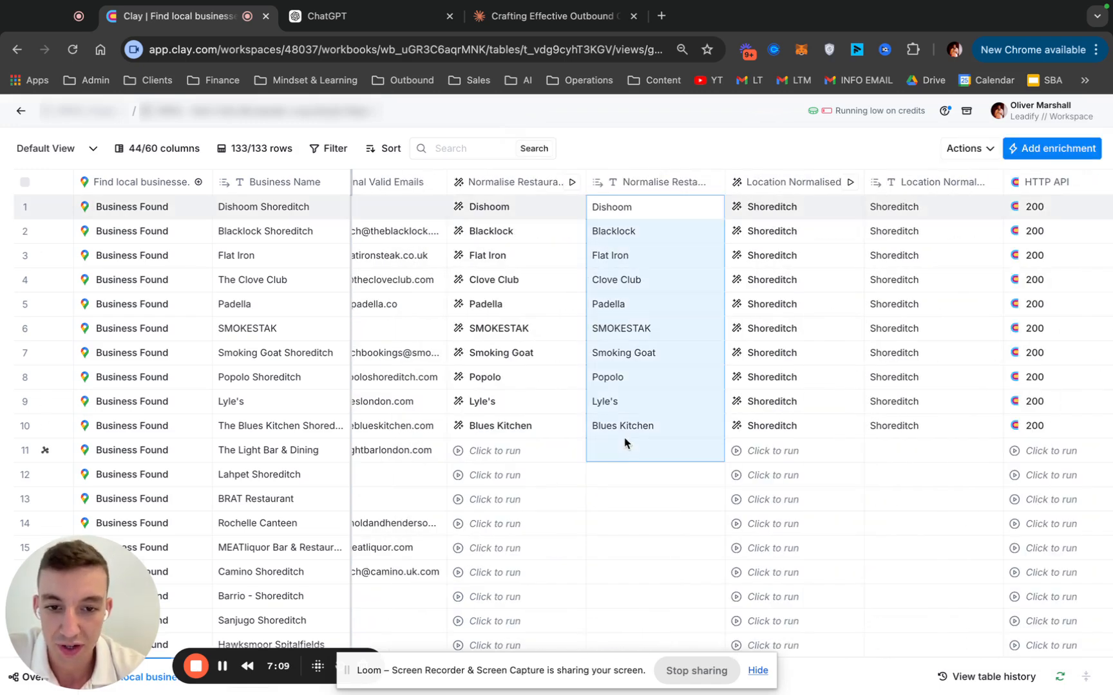
Clear the highlighted normalised-name cells and open the Location Normalised column's settings for editing
left_click(646, 484)
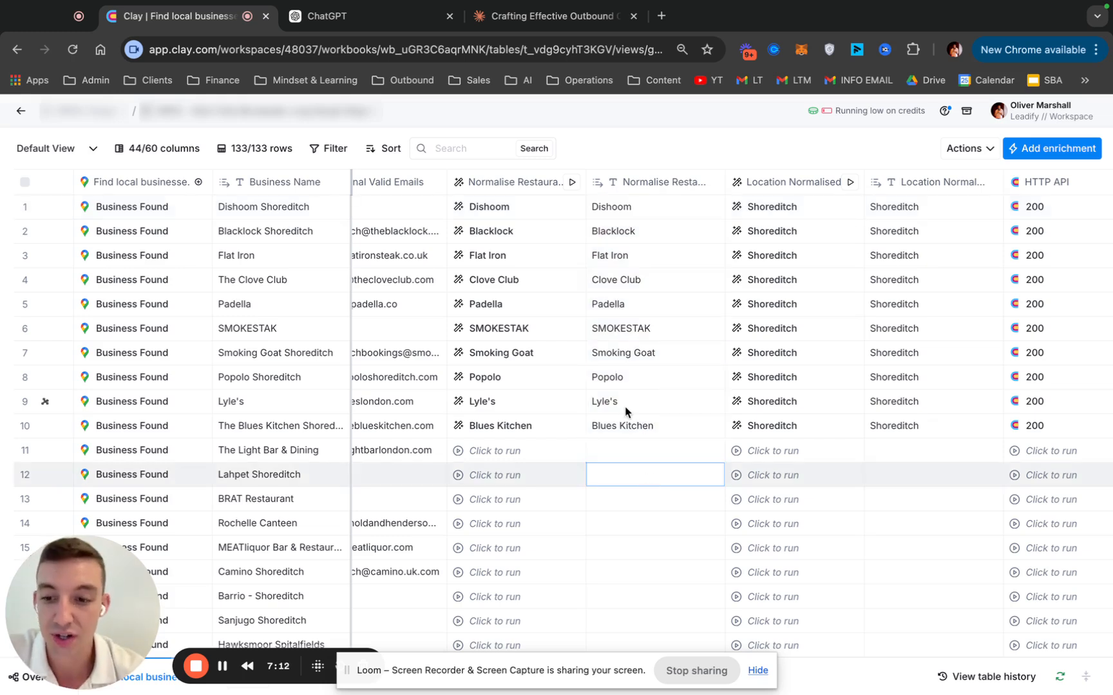
left_click(647, 434)
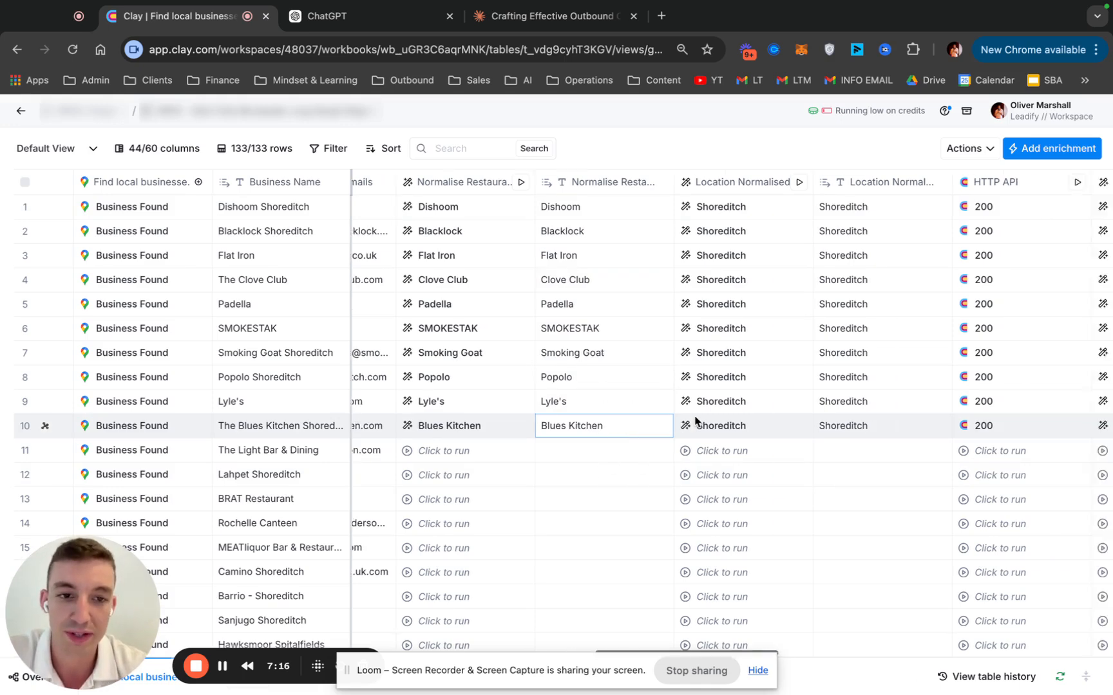
scroll(700, 423, "right", 3)
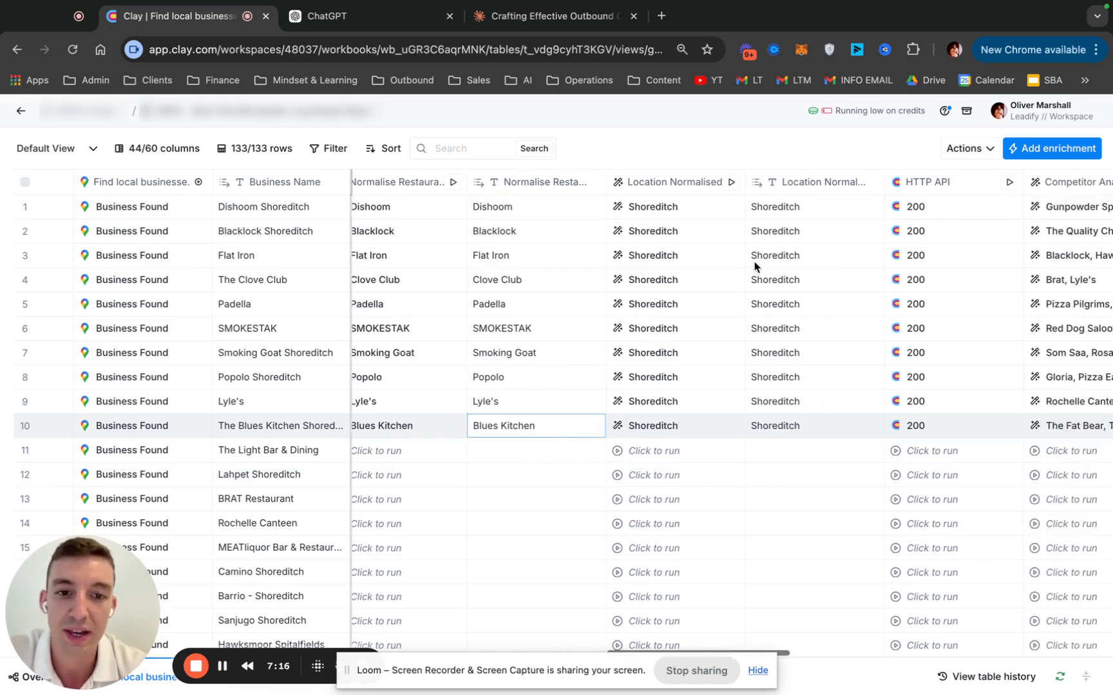
left_click(665, 190)
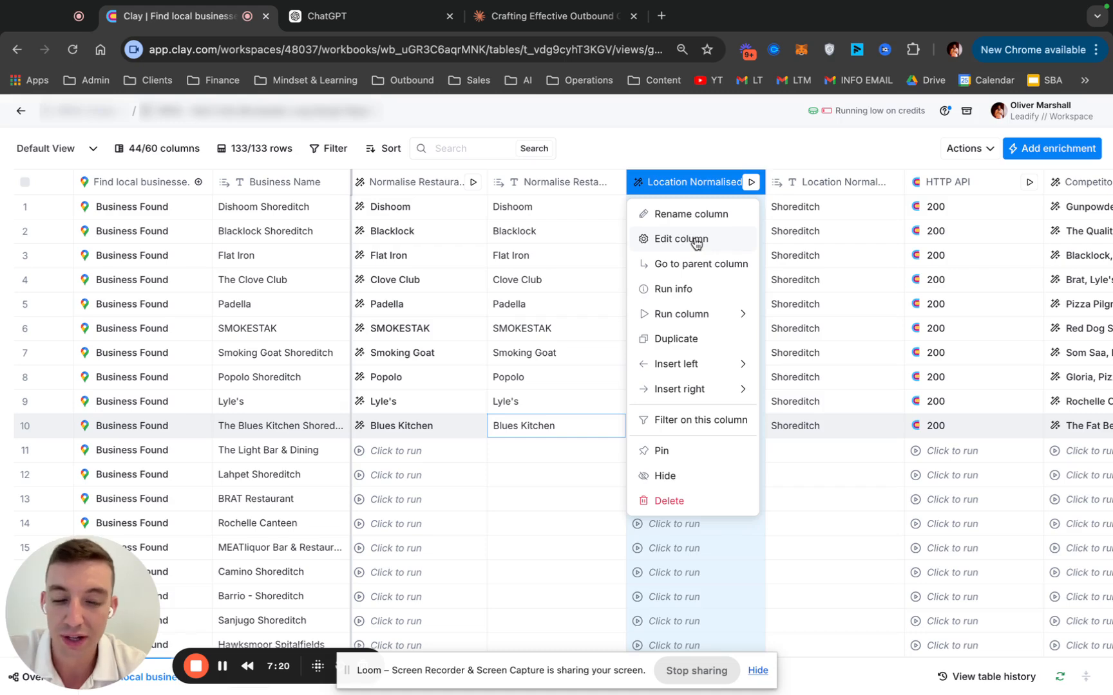
left_click(696, 239)
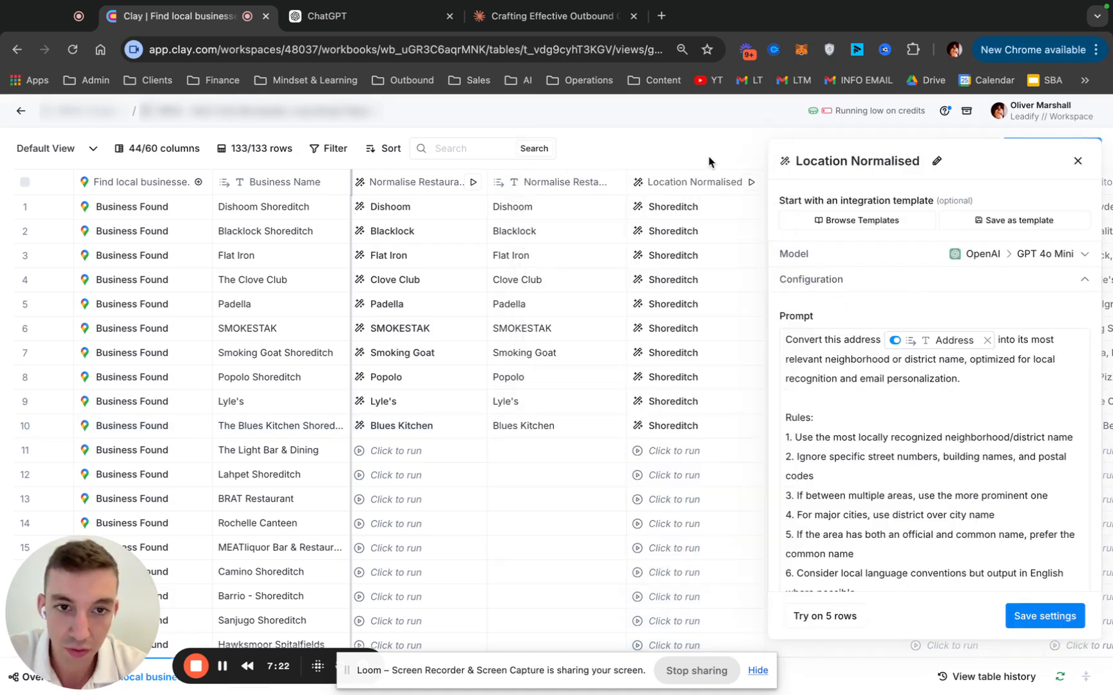
scroll(683, 233, "right", 3)
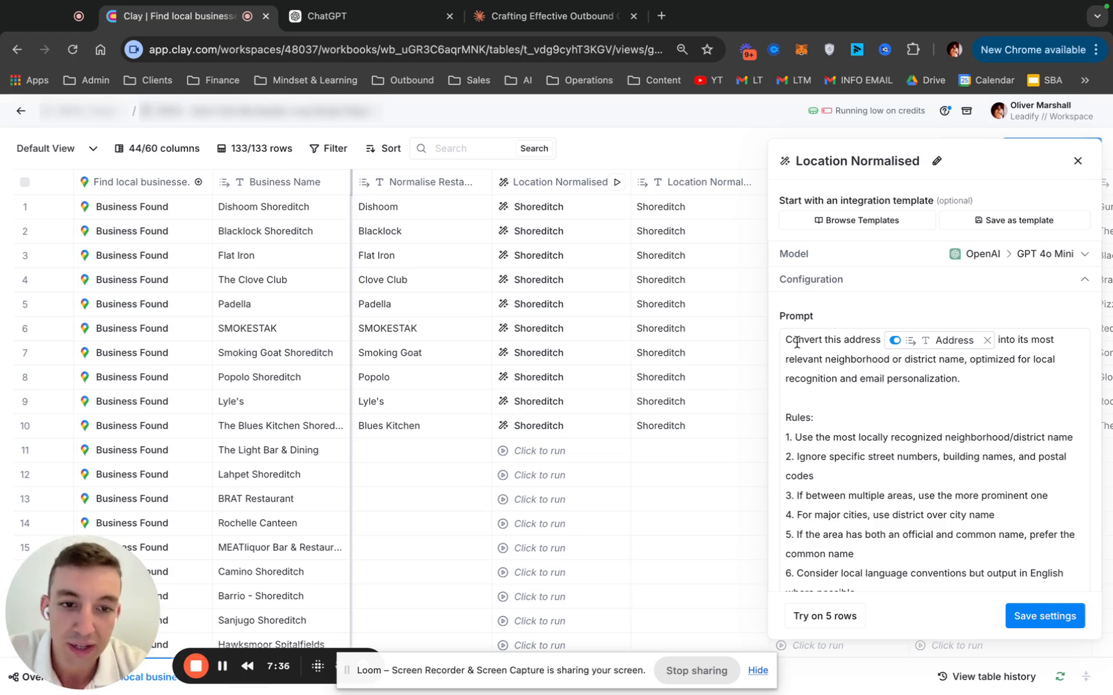
Review the Location Normalised prompt's address-conversion instruction and highlight its Rules 1–6
left_click_drag(786, 340, 913, 454)
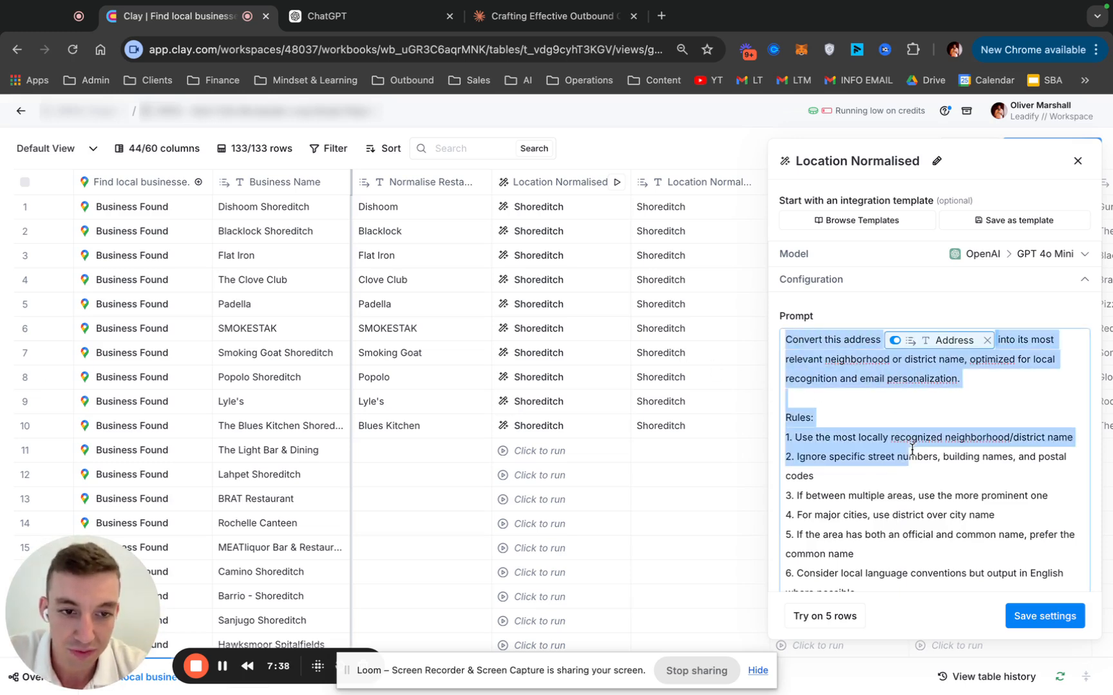
left_click(919, 475)
scroll(934, 315, "down", 2)
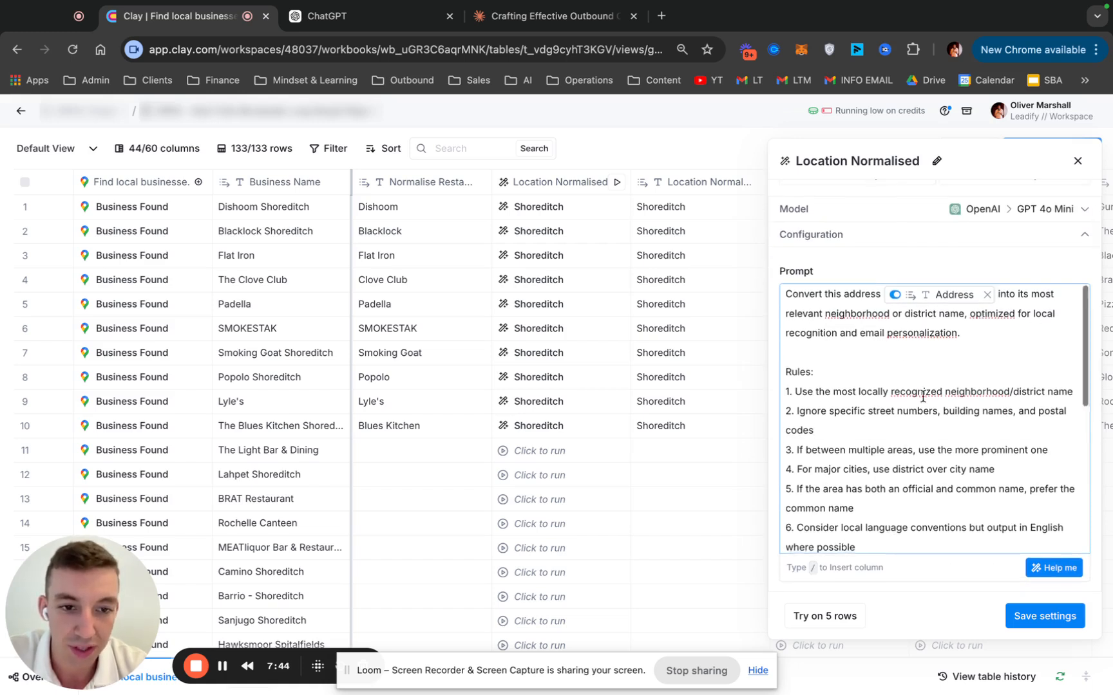
scroll(922, 397, "down", 1)
scroll(922, 398, "down", 3)
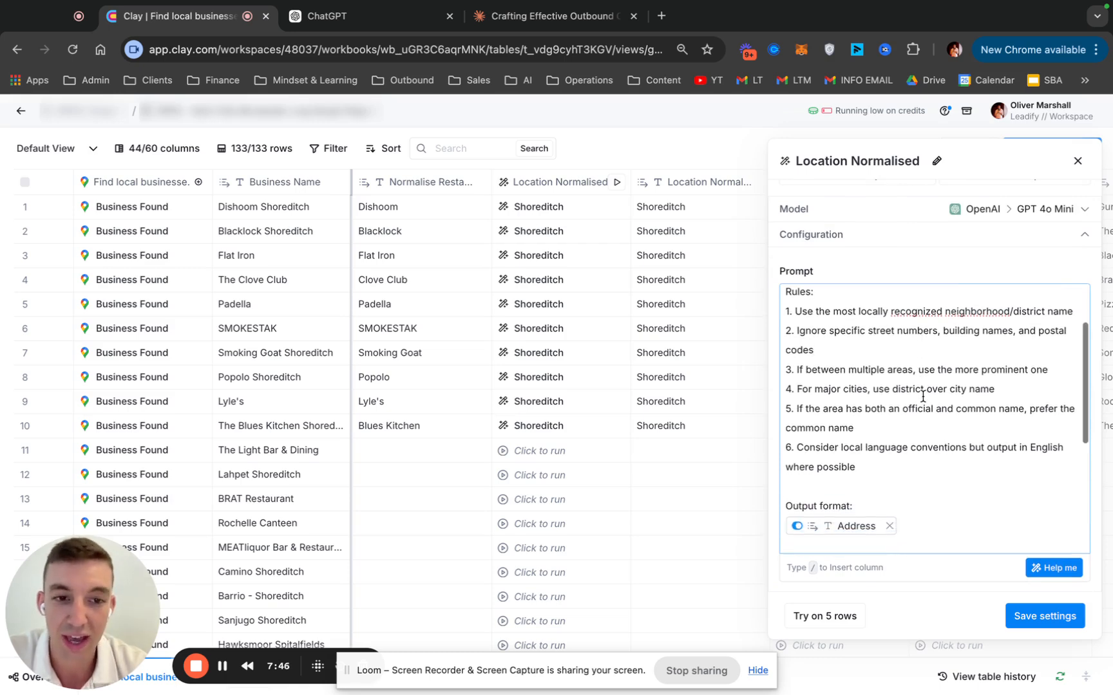
scroll(922, 397, "down", 1)
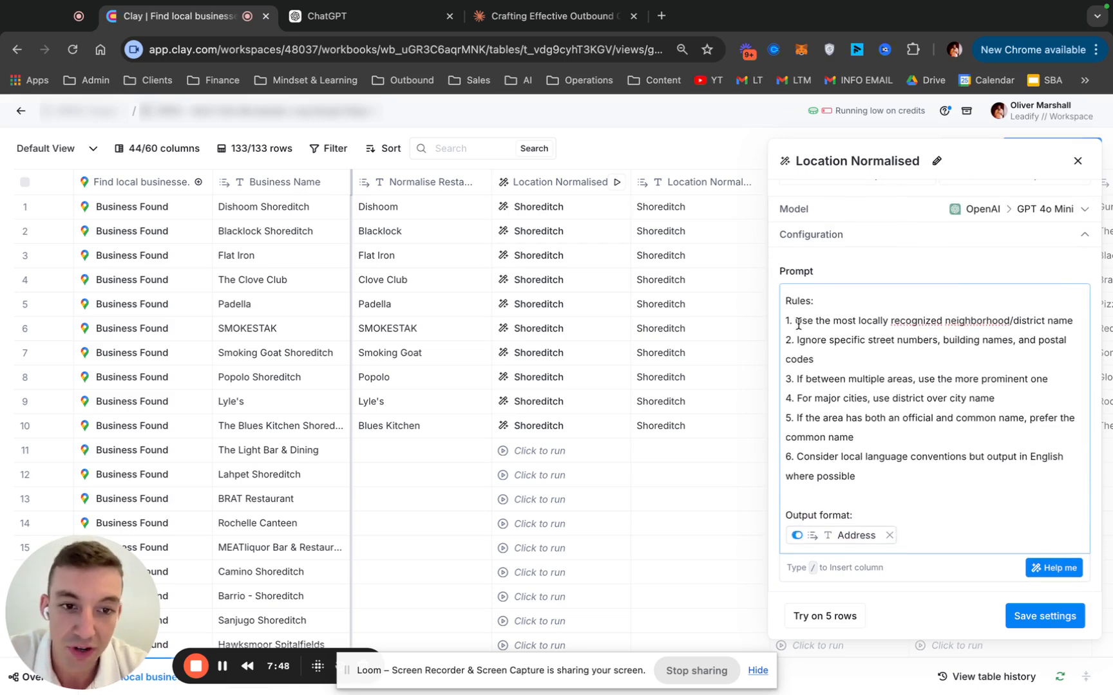
left_click_drag(787, 298, 922, 475)
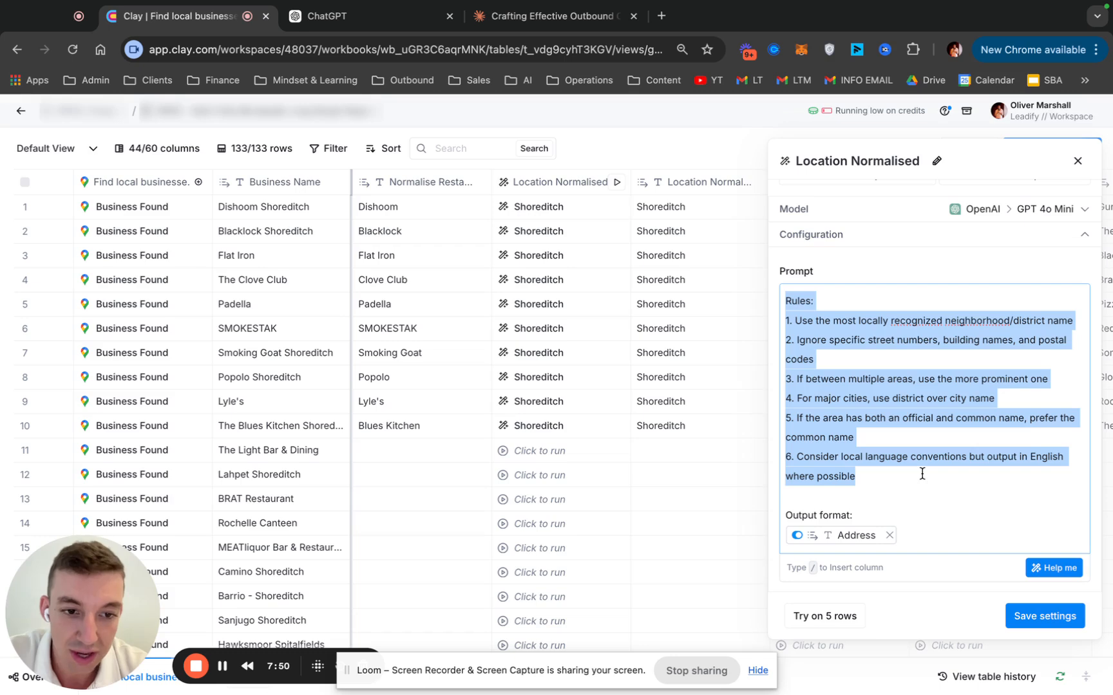
left_click(922, 475)
Highlight the Output format line and the Examples from different cities in the Location Normalised prompt
scroll(921, 473, "down", 10)
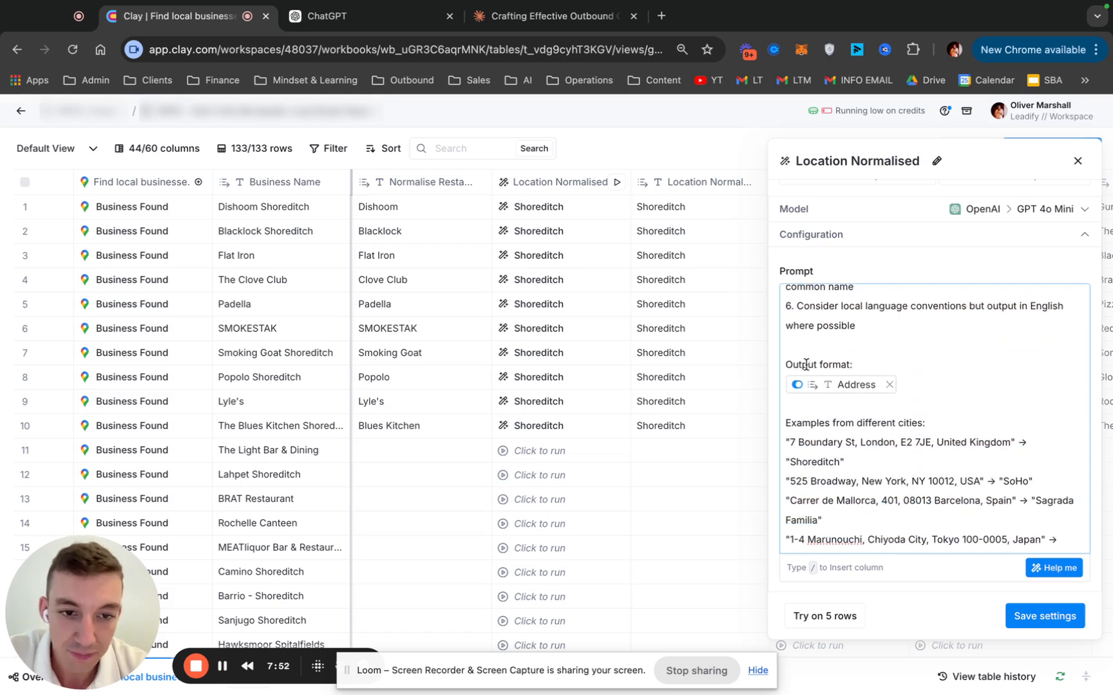
left_click_drag(805, 365, 887, 363)
scroll(921, 434, "down", 6)
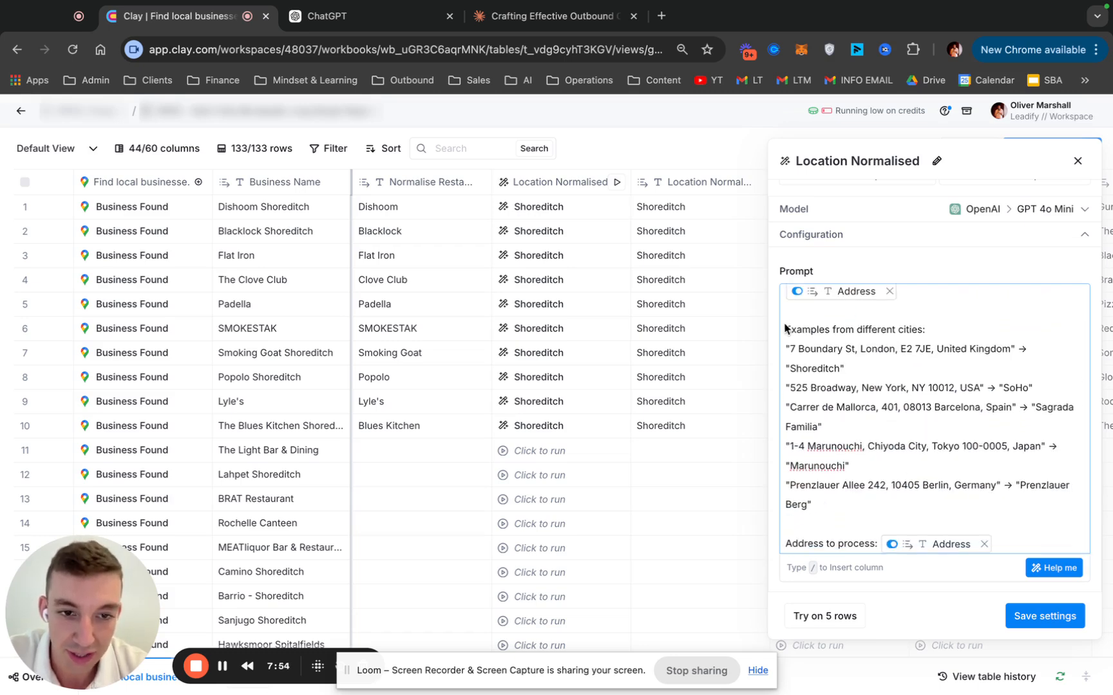
left_click_drag(784, 328, 859, 451)
Preview the values behind the prompt's Address to process variable and highlight the addresses in rows 1 and 2
mouse_move(918, 550)
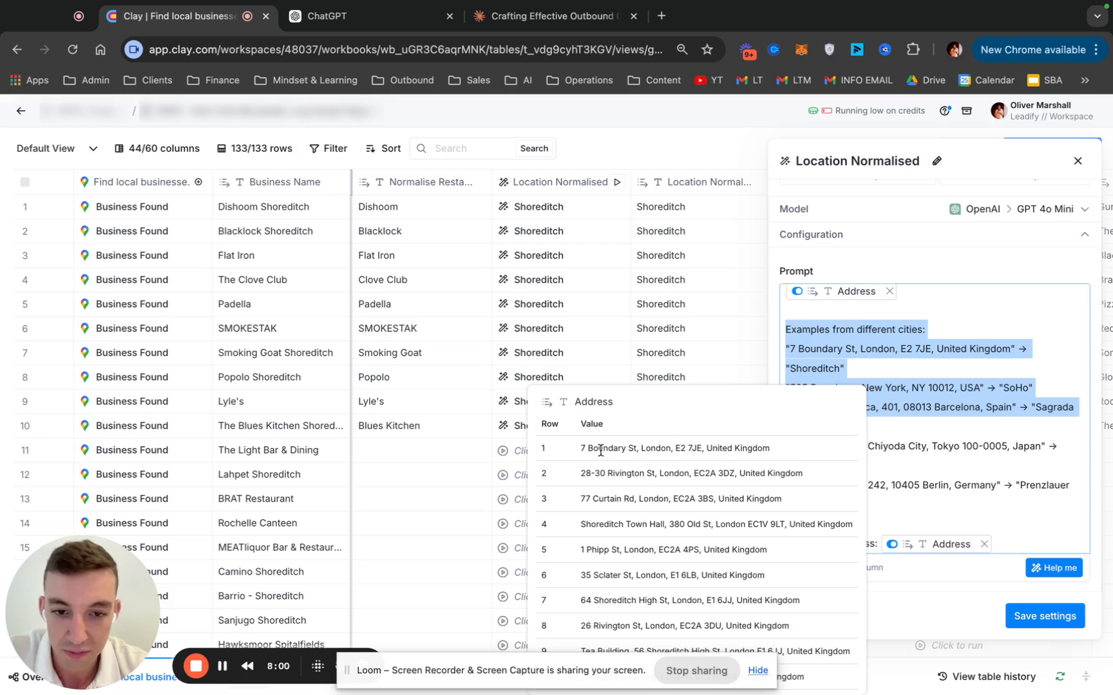
left_click_drag(603, 449, 749, 450)
left_click_drag(604, 472, 813, 470)
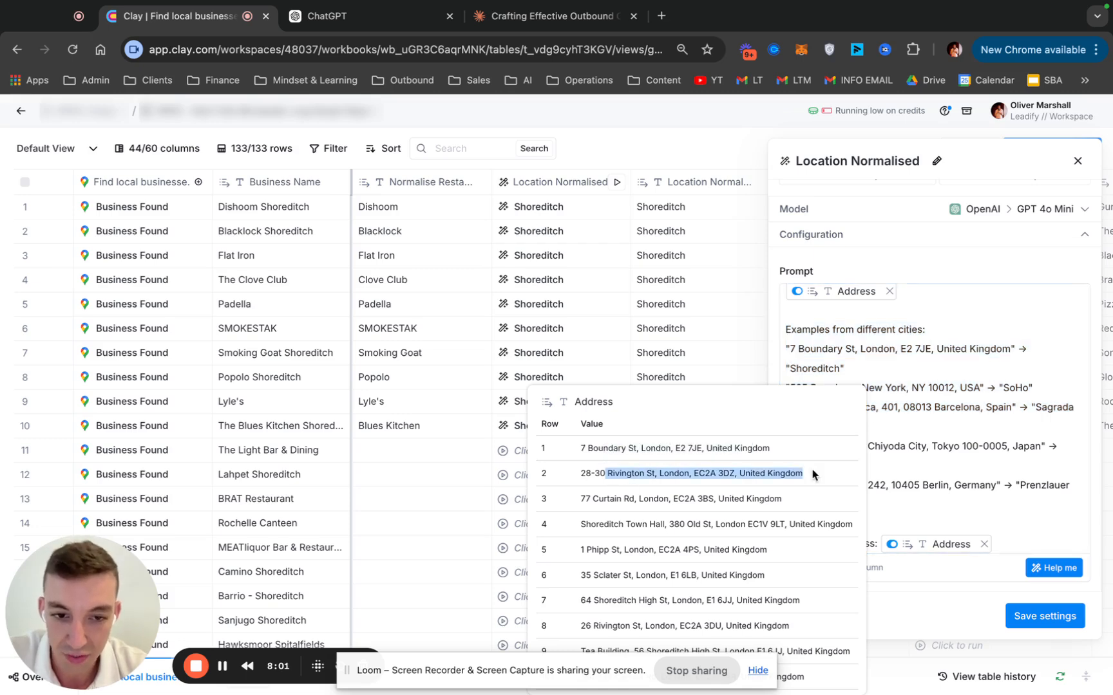
left_click(749, 495)
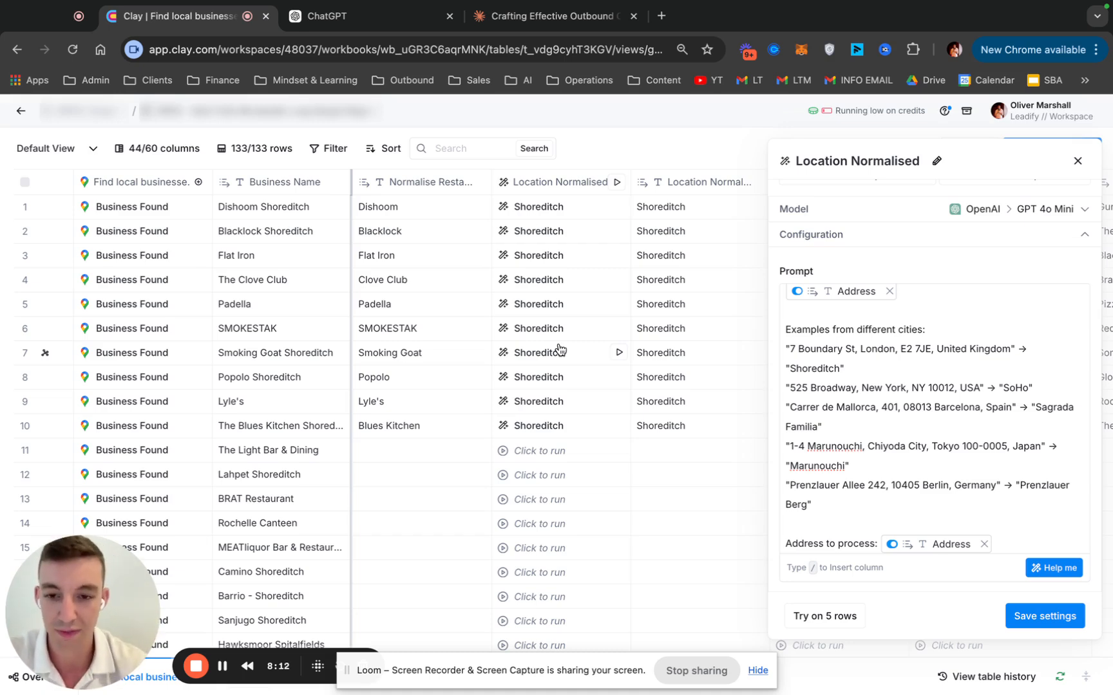
Preview the Address values again, highlight parts of the row 5 address, and close the Location Normalised settings without saving
mouse_move(933, 544)
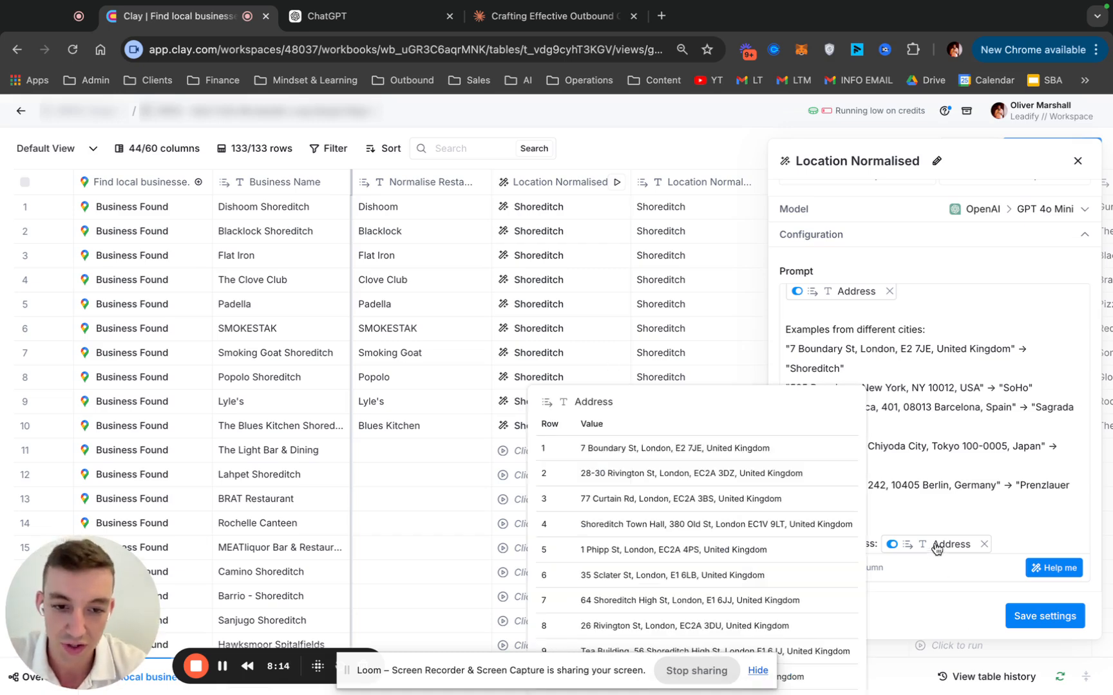
left_click_drag(590, 552, 687, 550)
left_click(628, 552)
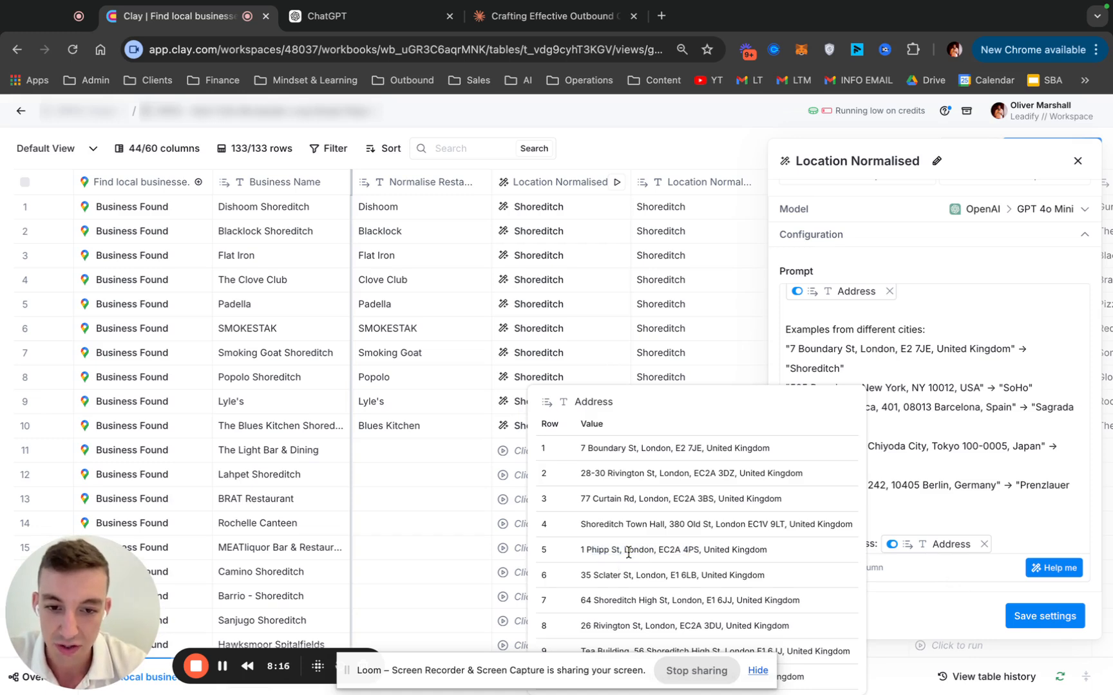
left_click_drag(598, 551, 635, 549)
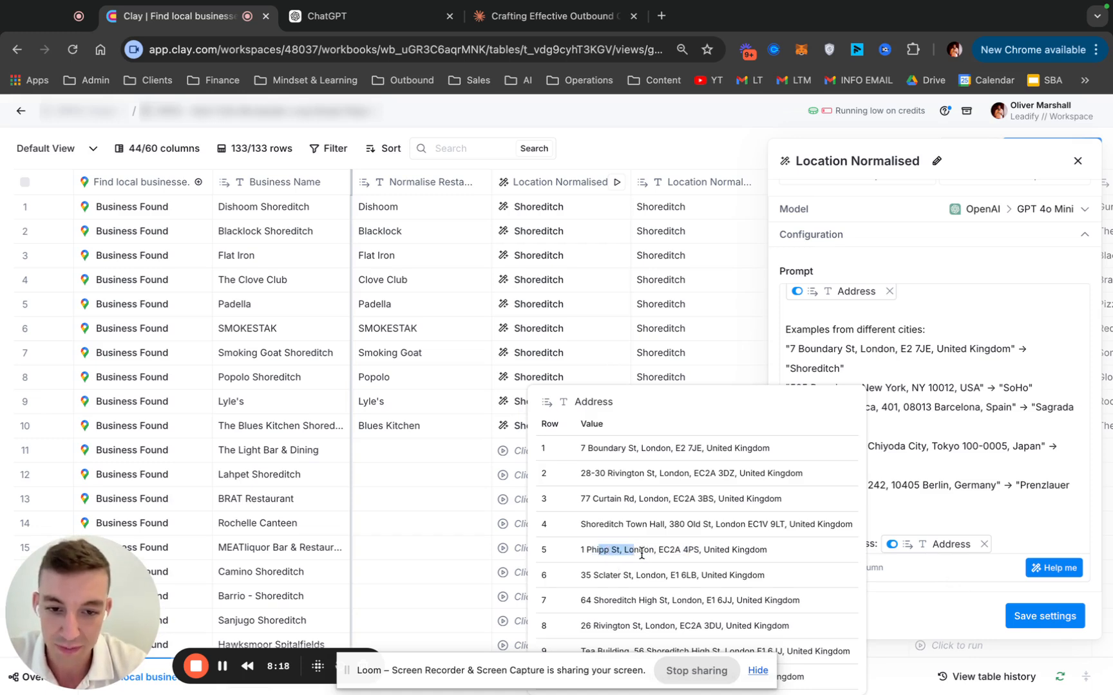
left_click(625, 552)
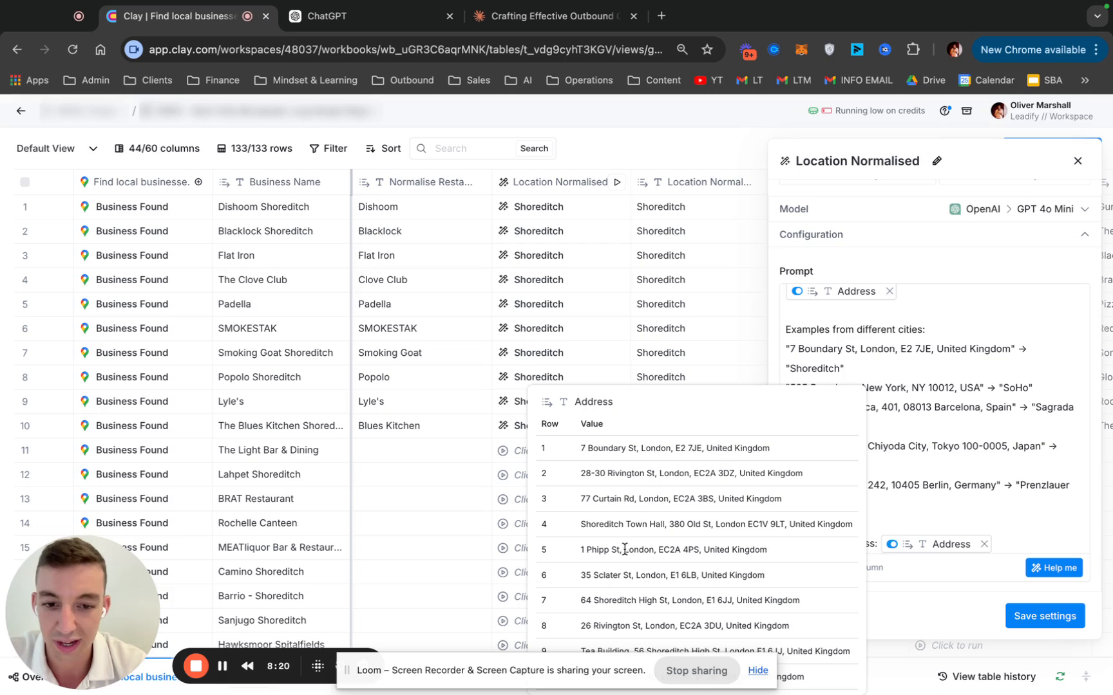
left_click_drag(624, 549, 652, 552)
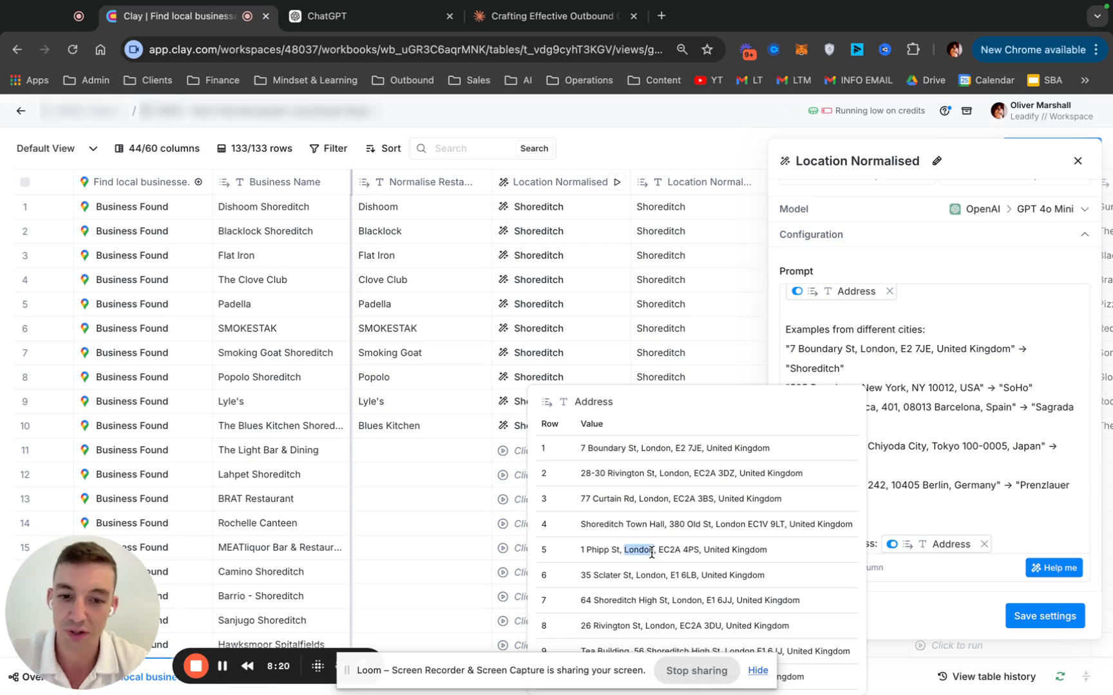
left_click(1077, 161)
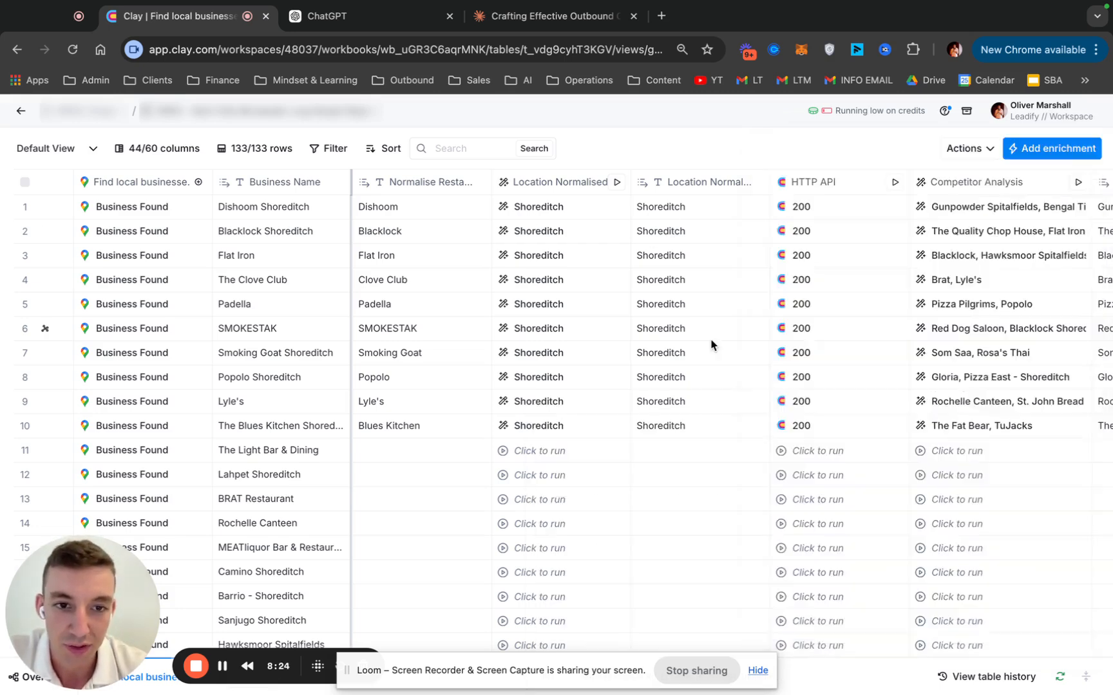
Find the Competitor Analysis column beyond HTTP API and open its settings for editing
scroll(713, 343, "right", 4)
scroll(762, 331, "right", 4)
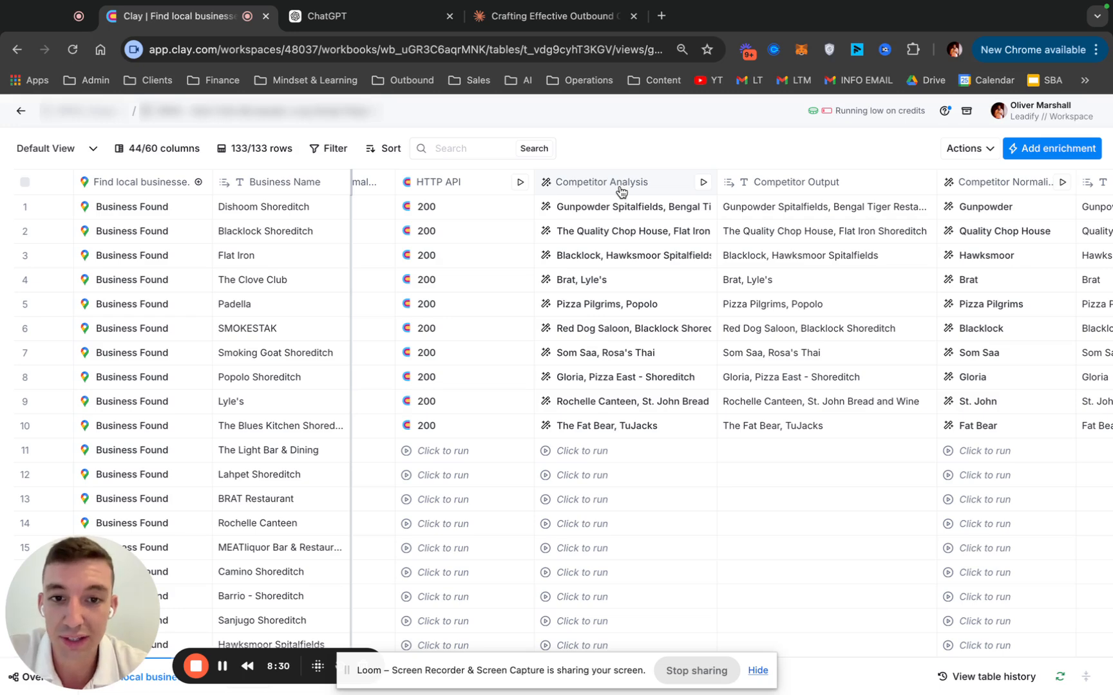
left_click(620, 190)
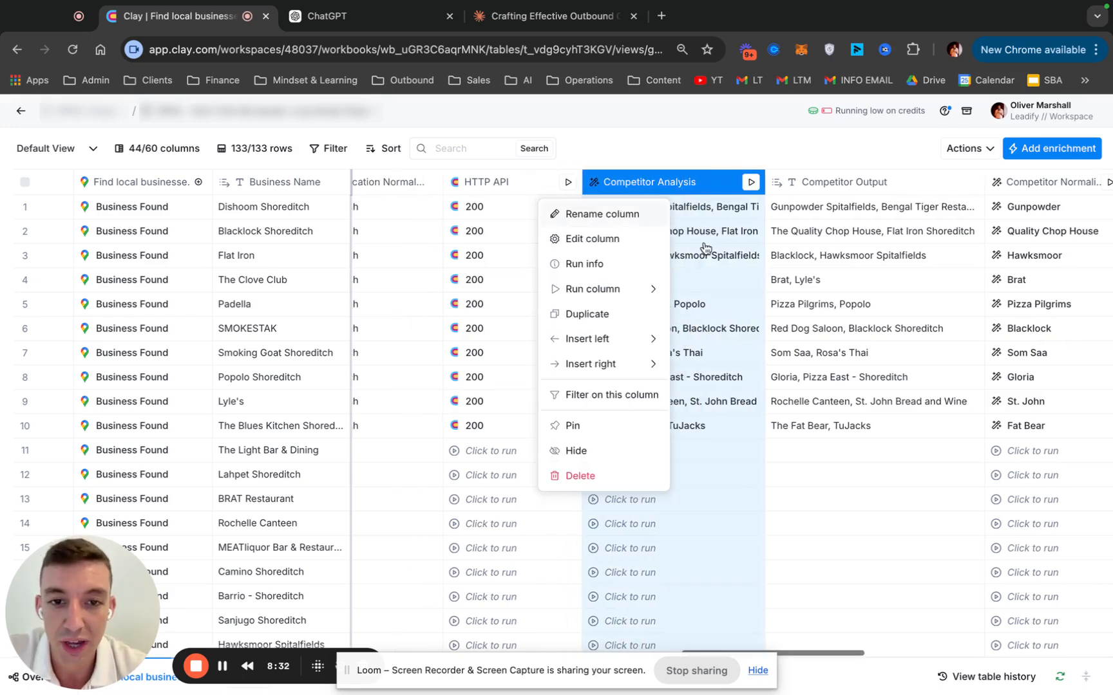
left_click(640, 240)
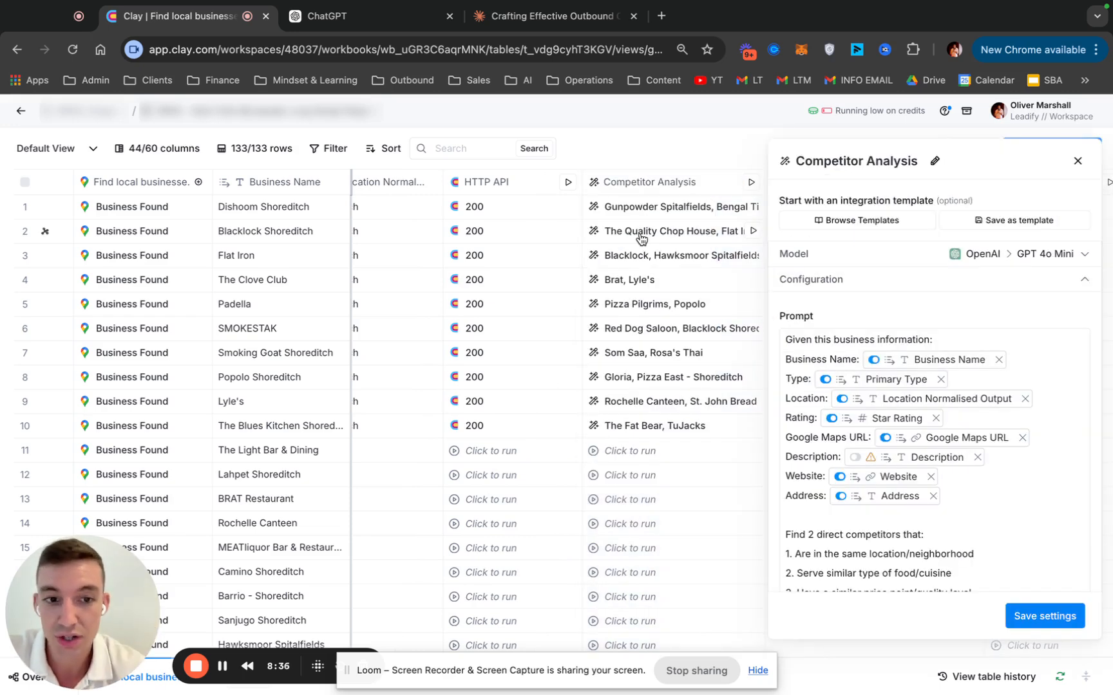
Review the business information variables at the start of the Competitor Analysis prompt, from Business Name to Address
scroll(780, 286, "down", 2)
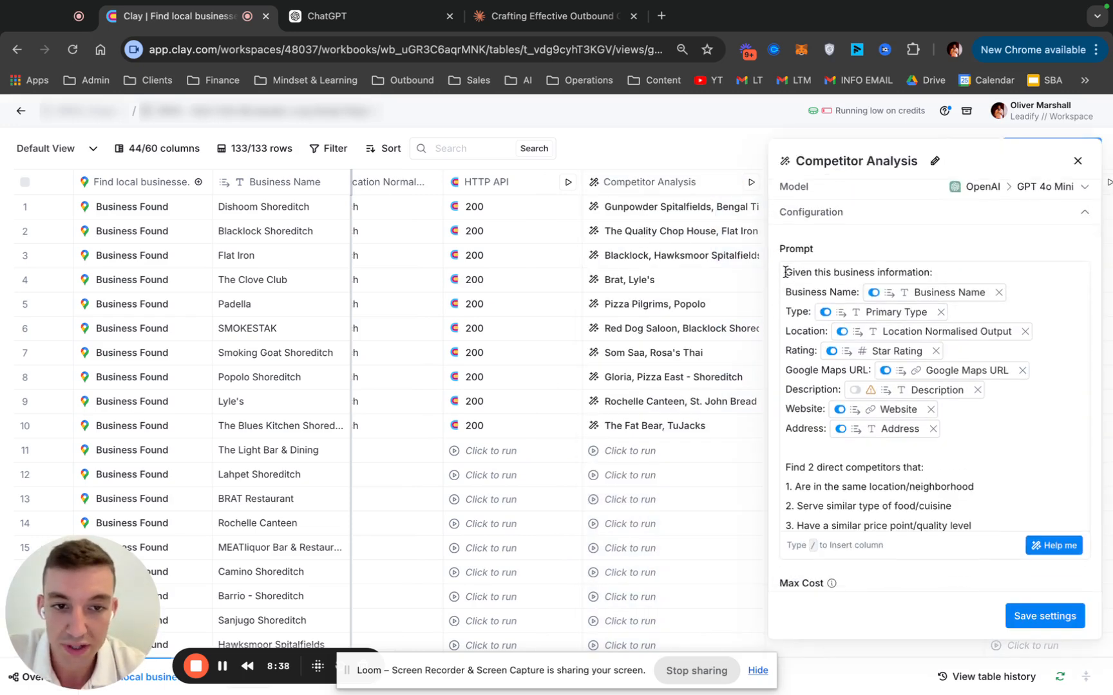
left_click_drag(784, 272, 942, 401)
left_click(950, 487)
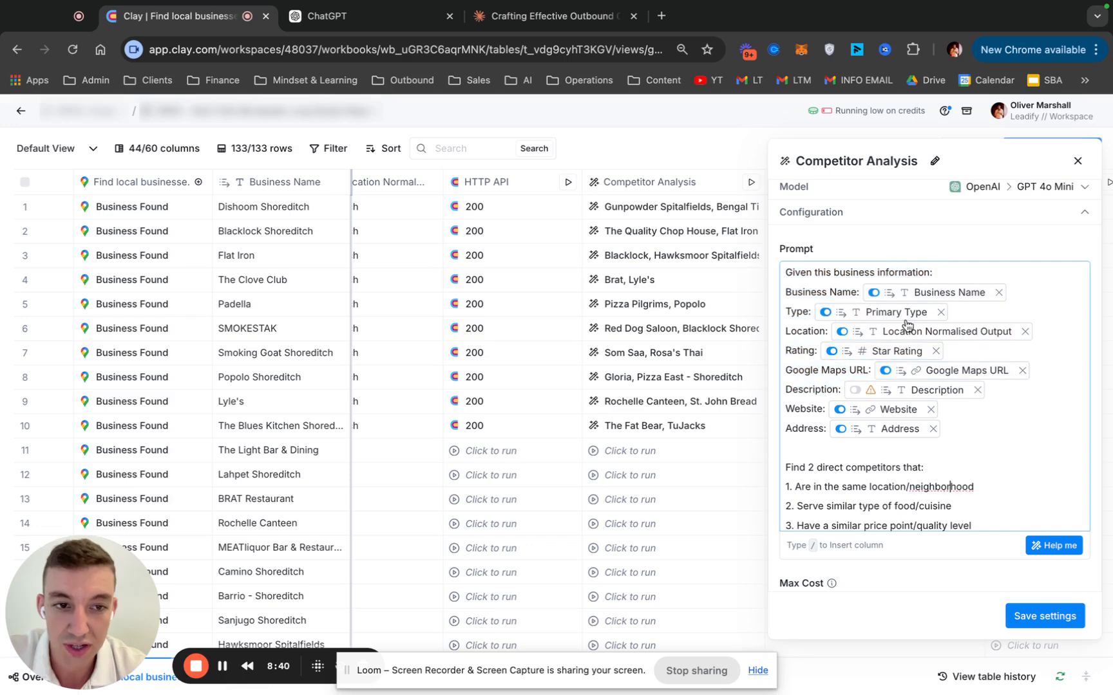
mouse_move(895, 317)
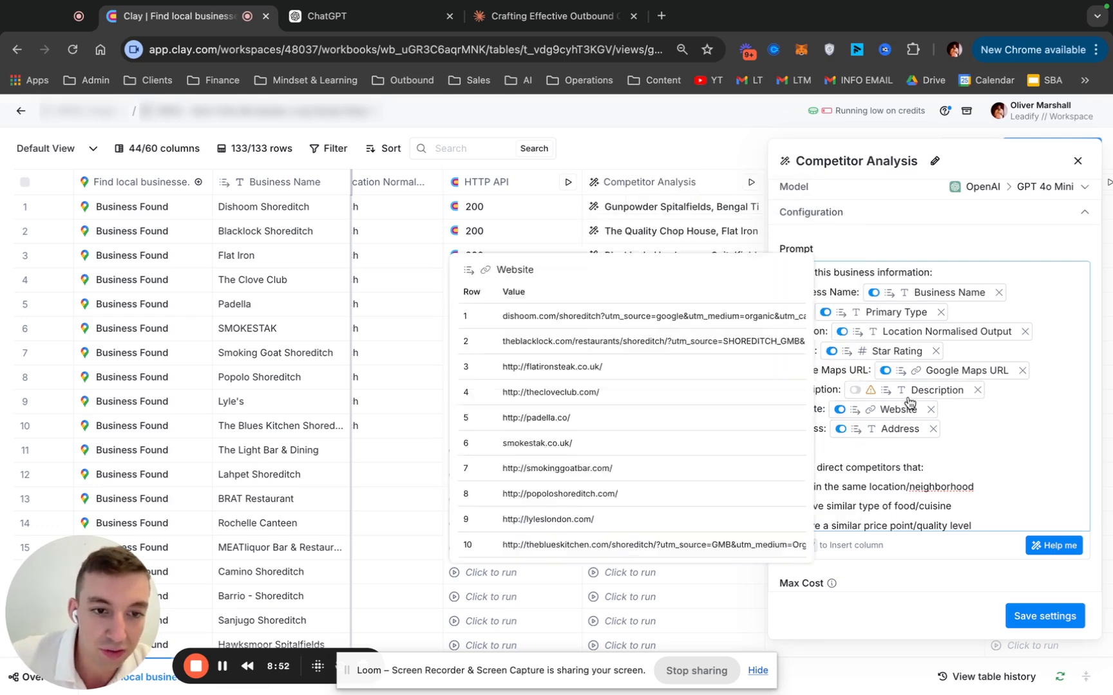
mouse_move(871, 393)
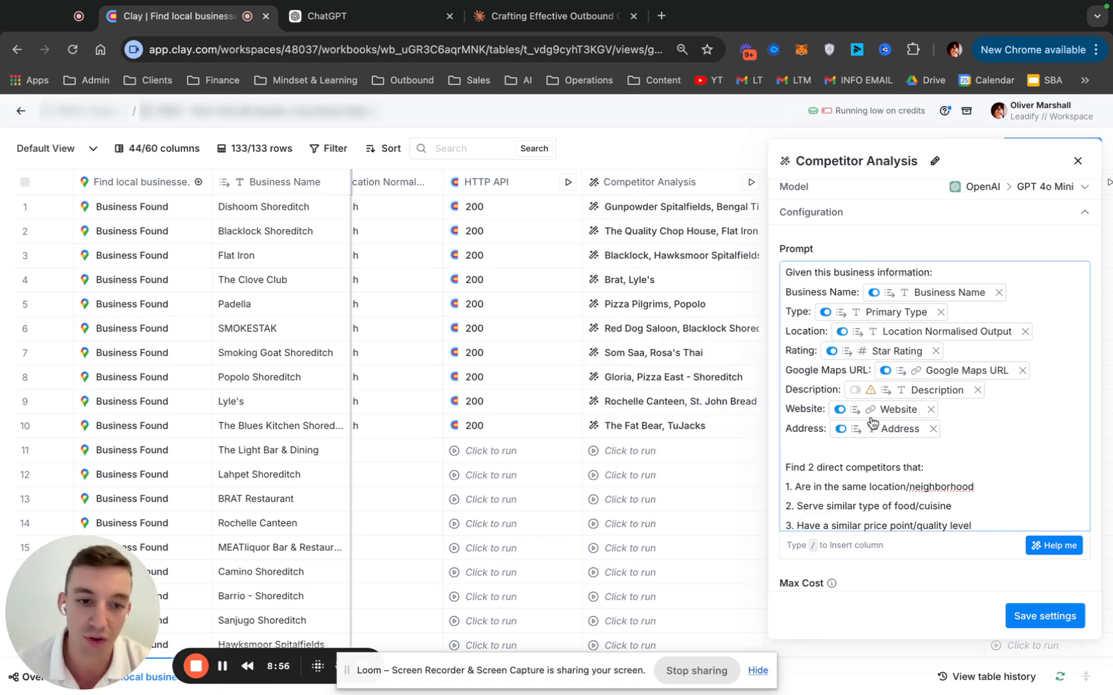
Highlight the Find 2 direct competitors instruction and the line requiring only competitor names in the Competitor Analysis prompt
scroll(882, 490, "down", 2)
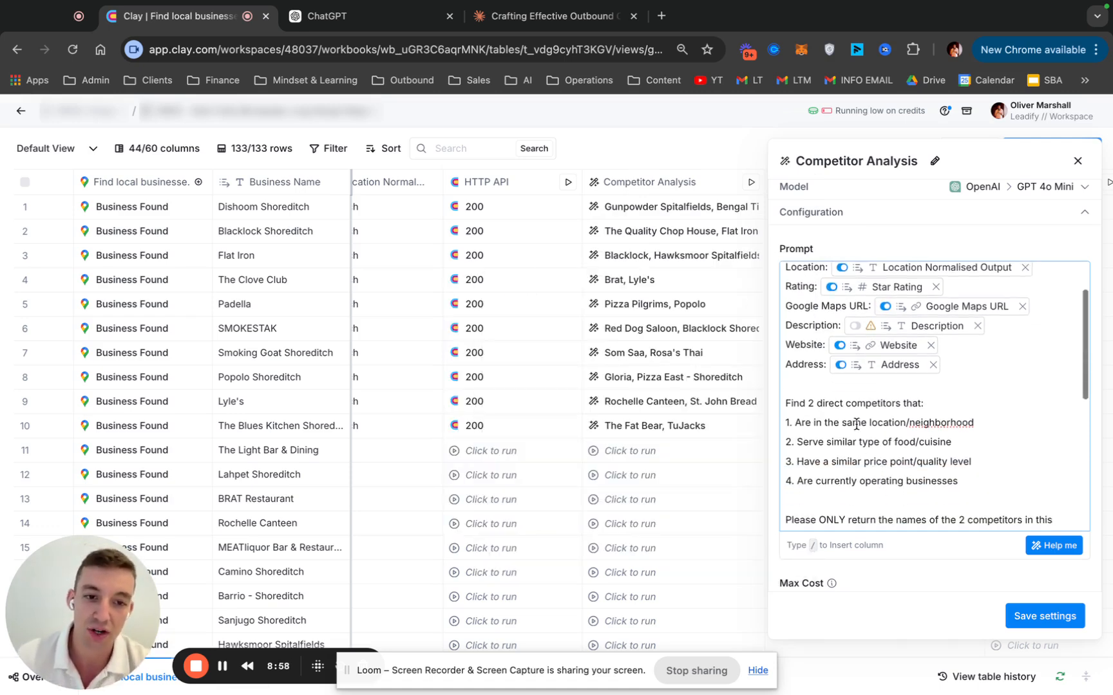
left_click_drag(789, 405, 962, 404)
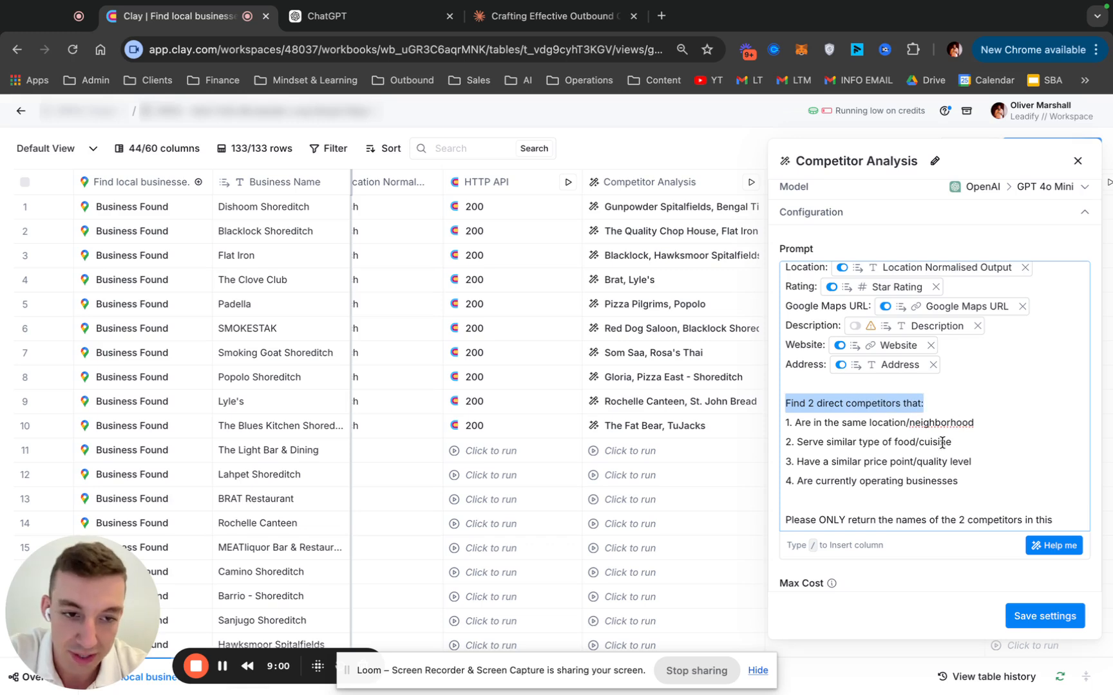
scroll(942, 443, "down", 2)
scroll(843, 399, "down", 2)
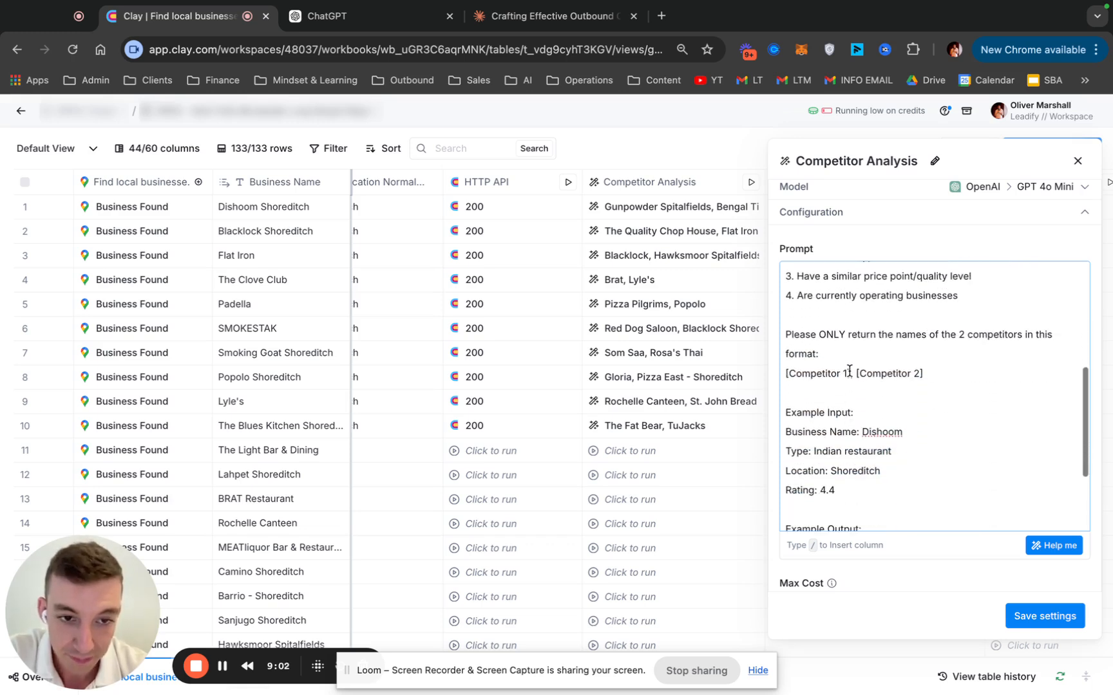
left_click_drag(841, 340, 979, 338)
scroll(950, 379, "down", 2)
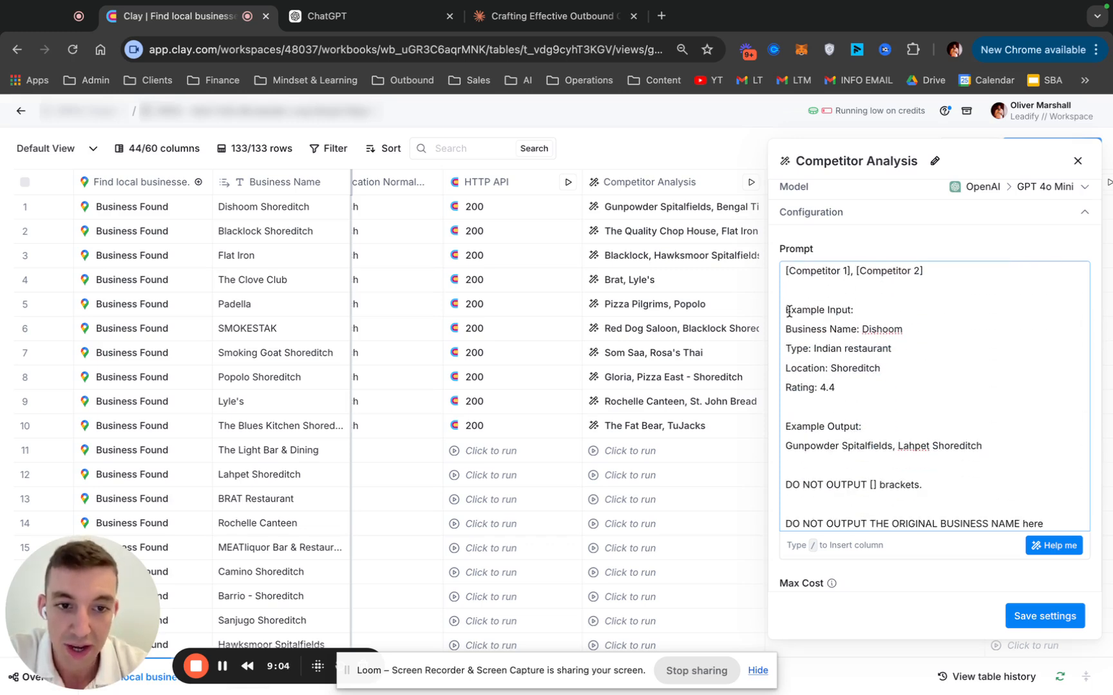
Highlight the Example Input for Dishoom and the Example Output in the Competitor Analysis prompt
left_click_drag(786, 309, 909, 365)
left_click(902, 370)
scroll(884, 422, "down", 1)
scroll(884, 421, "down", 1)
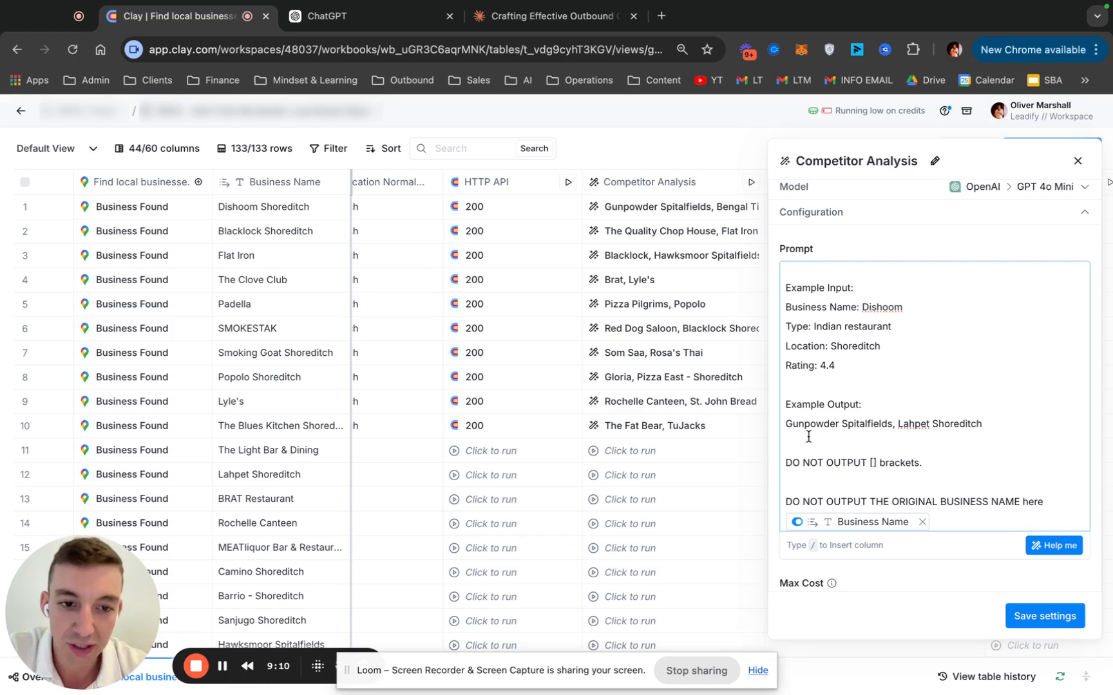
left_click_drag(785, 404, 1029, 419)
left_click(822, 465)
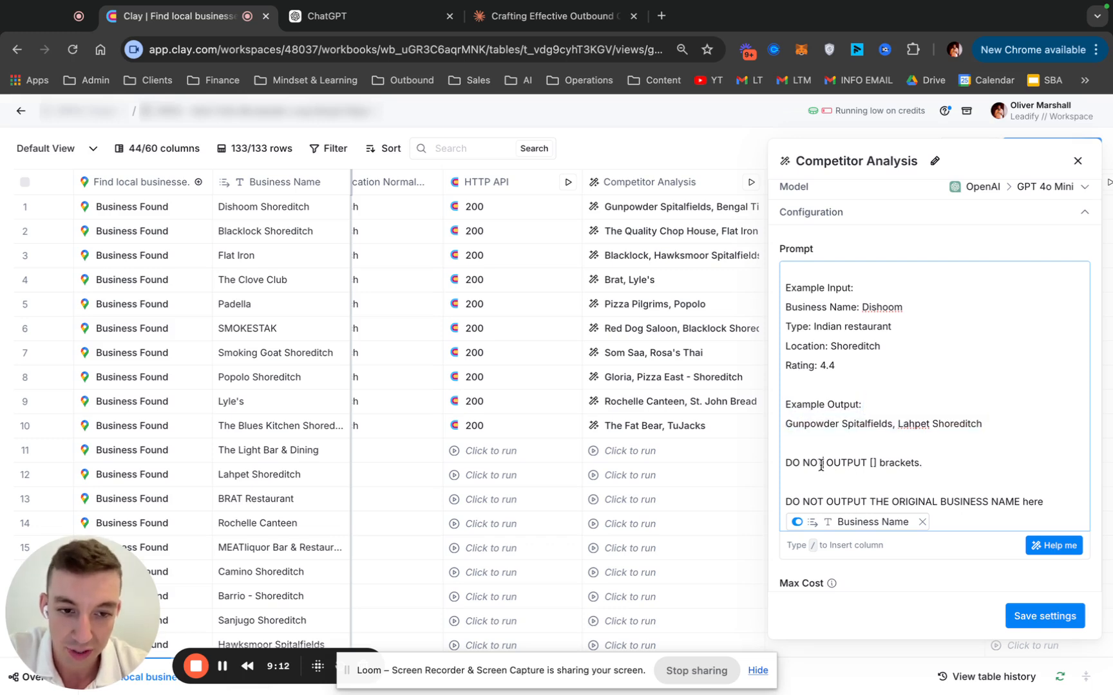
Highlight the prompt lines forbidding [] brackets and the original business name, and close the Competitor Analysis settings
left_click_drag(787, 463, 925, 463)
left_click_drag(836, 501, 1028, 503)
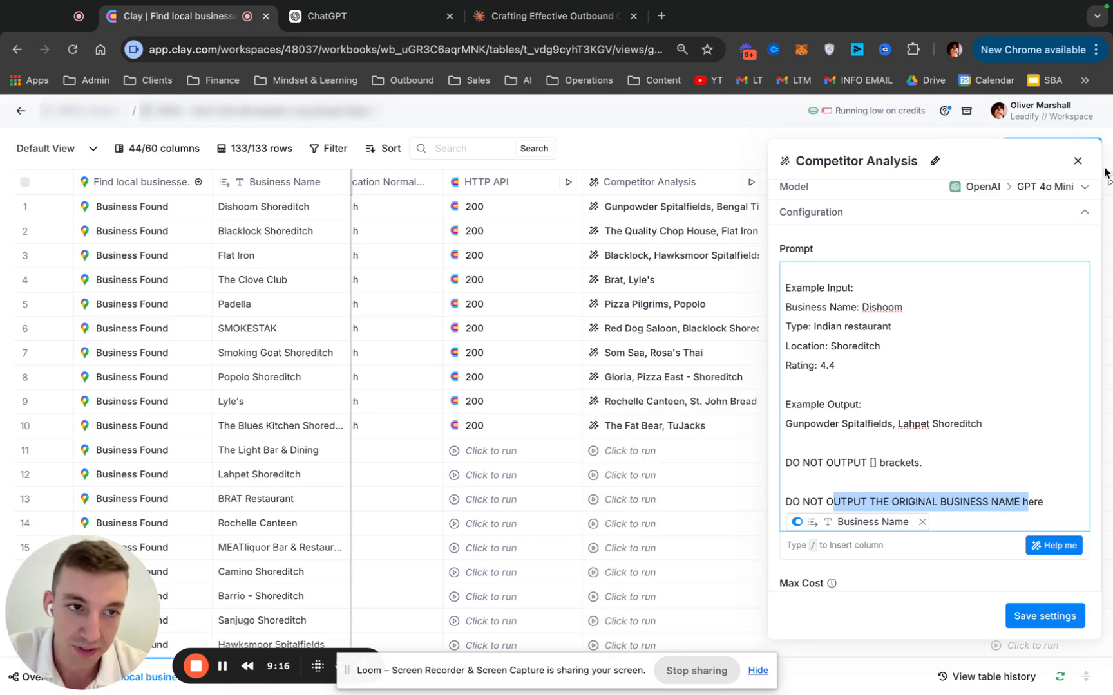
left_click(1085, 164)
Review the Competitor Output values for the first ten restaurants, checking the rows for Dishoom Shoreditch, Padella and The Blues Kitchen
scroll(742, 329, "right", 2)
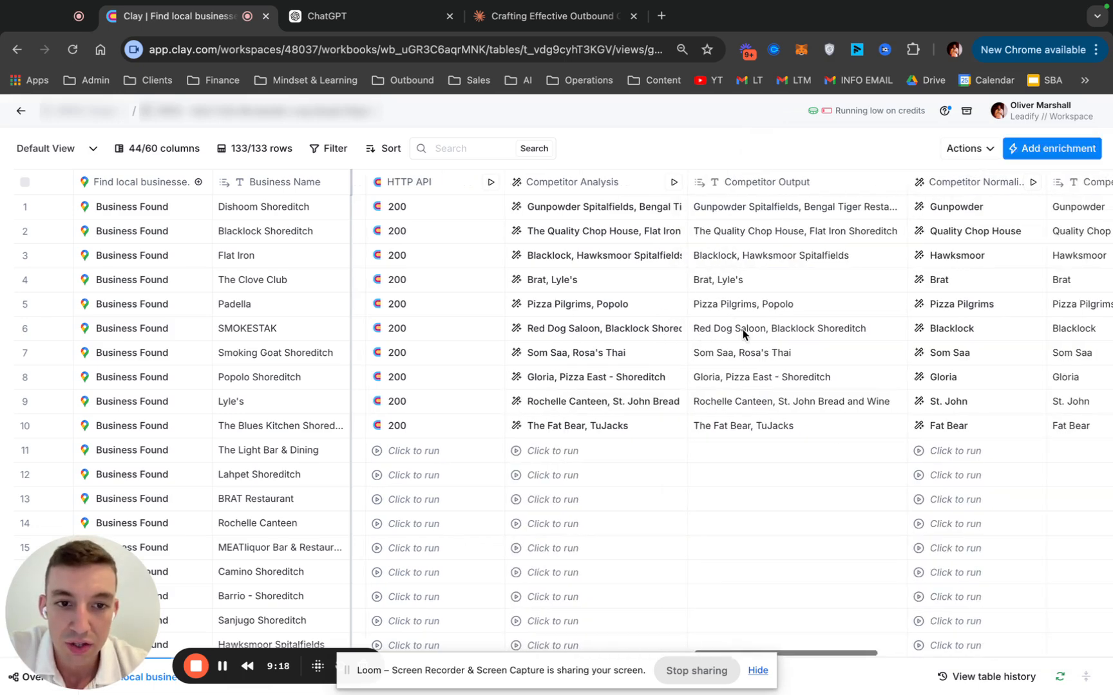
scroll(743, 330, "right", 2)
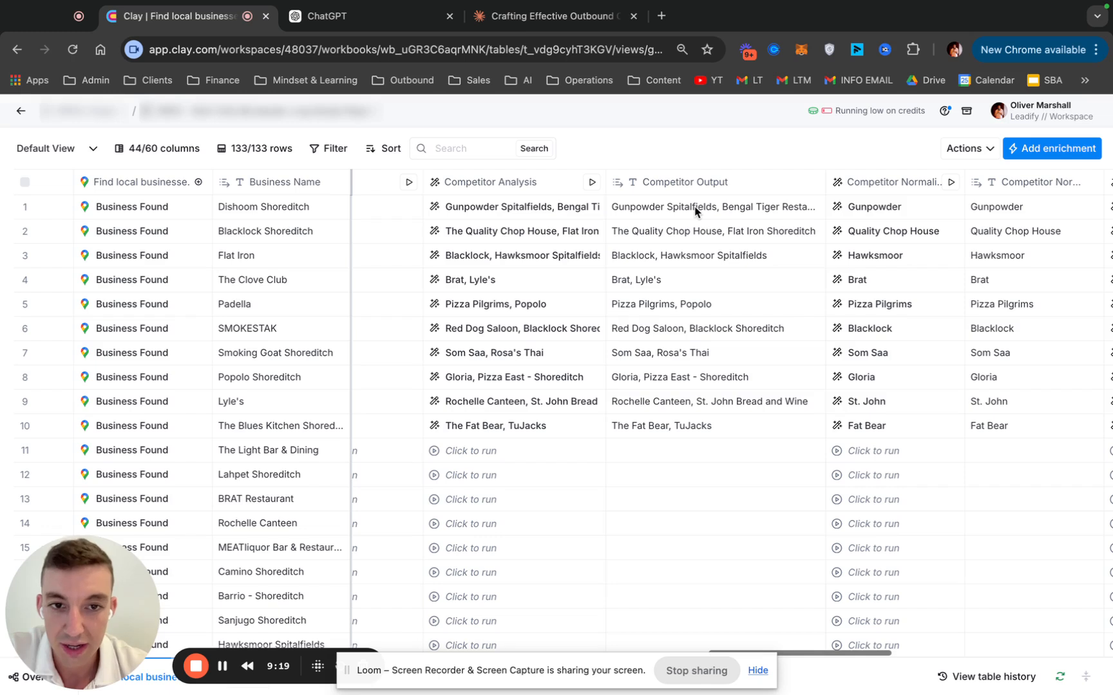
left_click(695, 210)
left_click(683, 307)
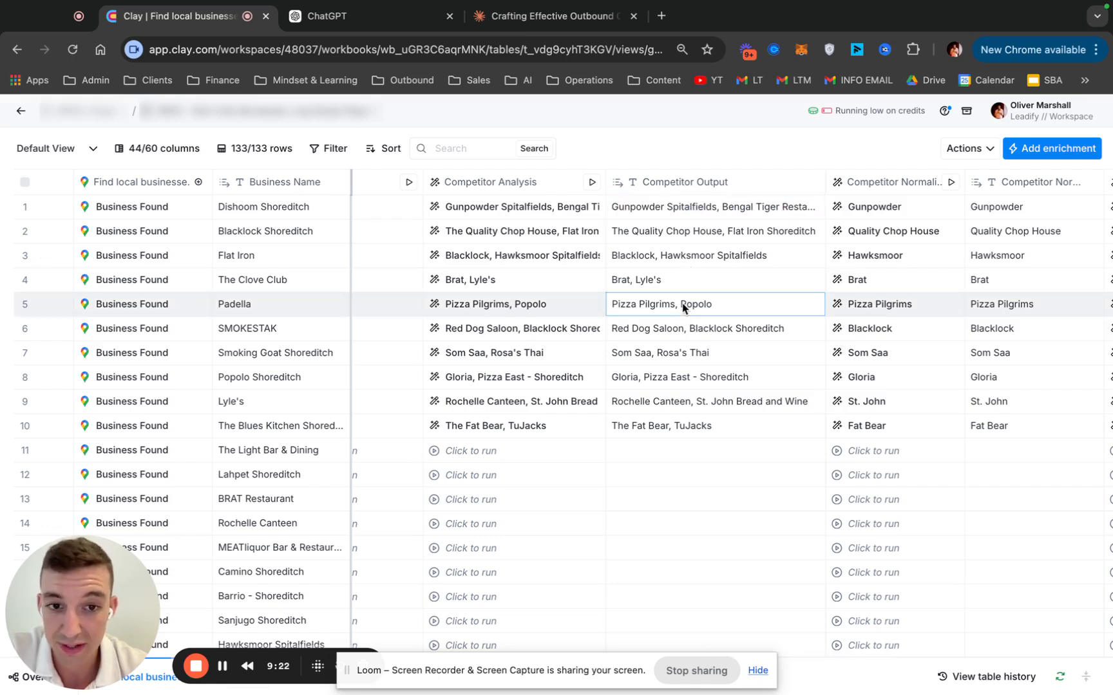
left_click(692, 432)
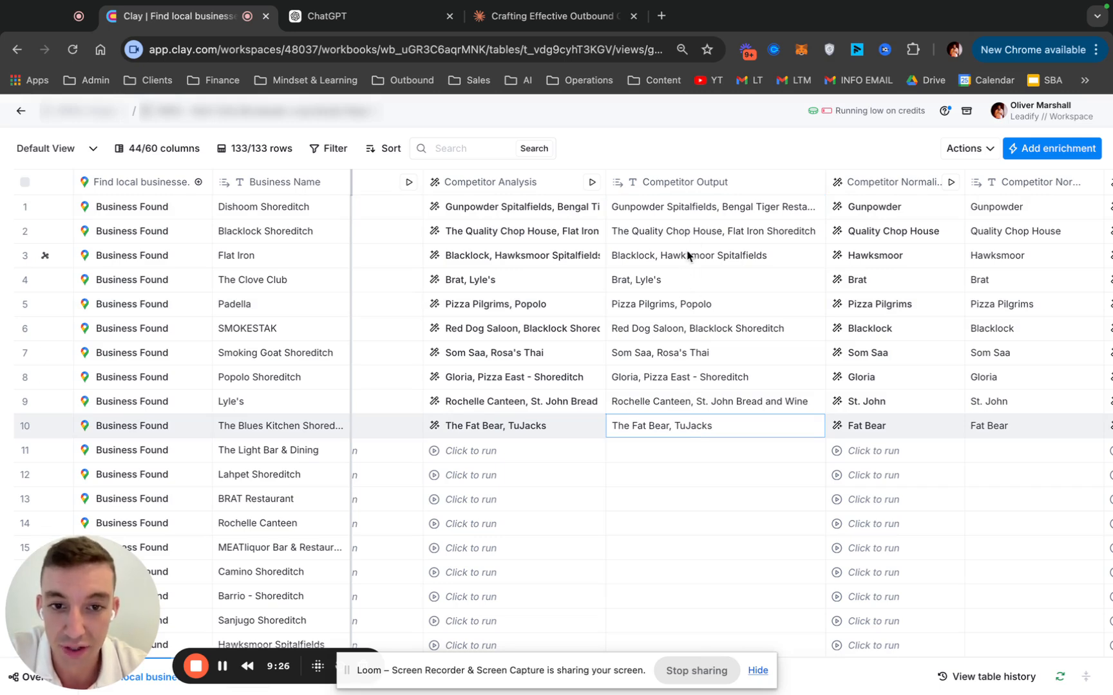
Compare the Competitor Output column with the normalised competitor names for the first ten restaurants
scroll(739, 322, "right", 3)
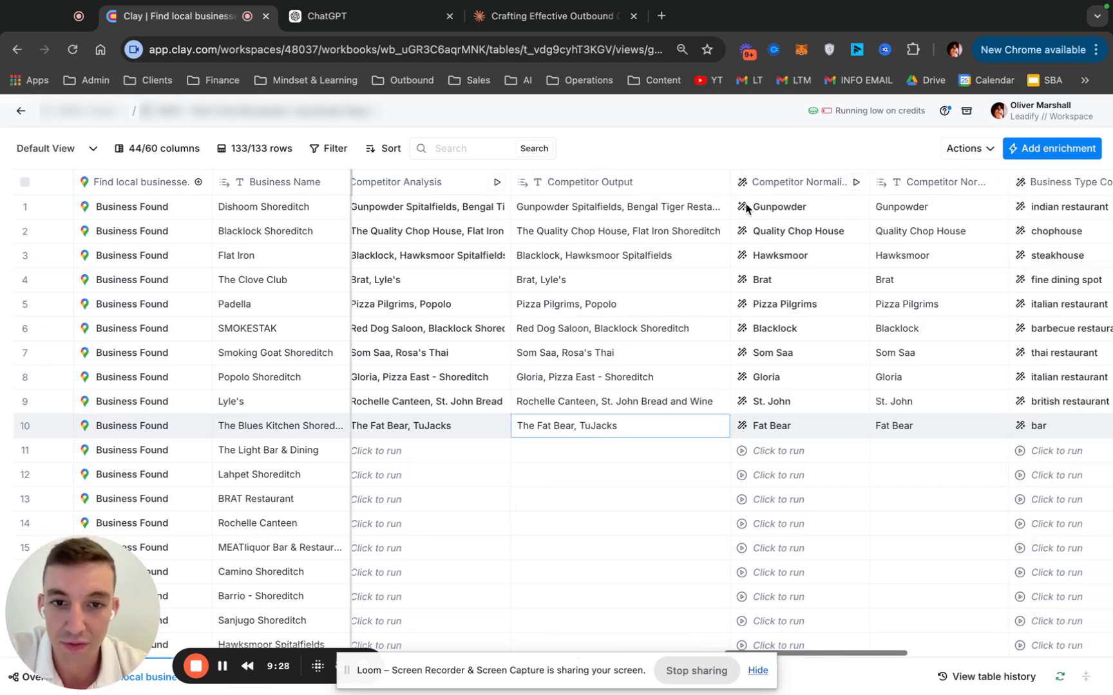
scroll(801, 222, "right", 2)
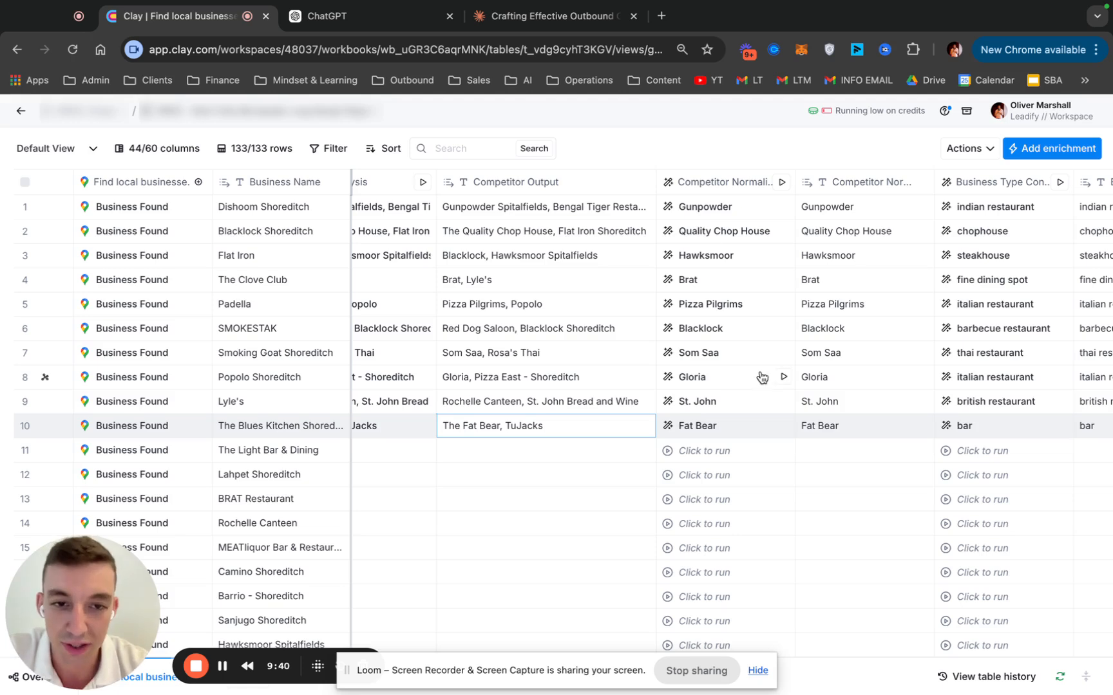
scroll(763, 363, "right", 2)
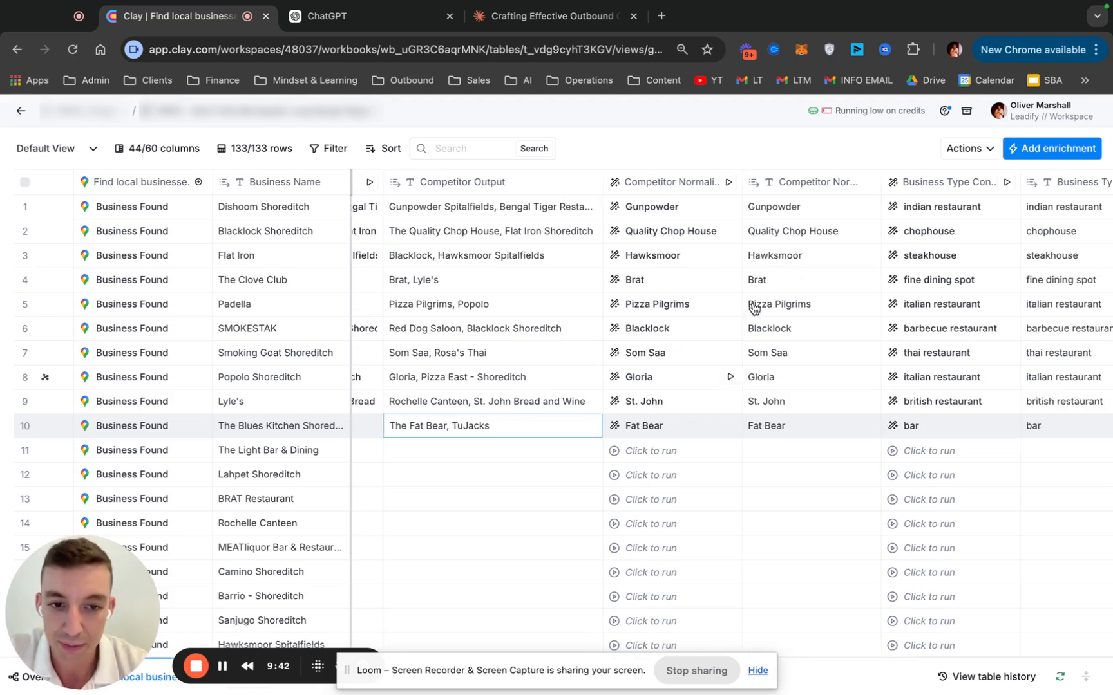
scroll(790, 410, "right", 3)
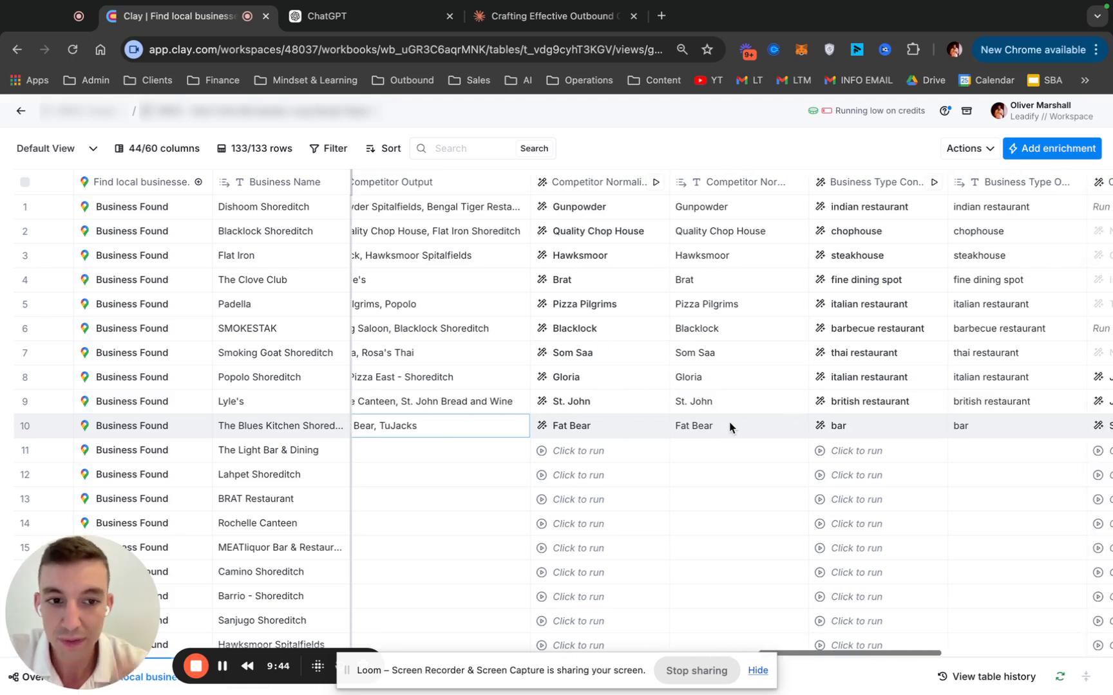
scroll(708, 426, "left", 2)
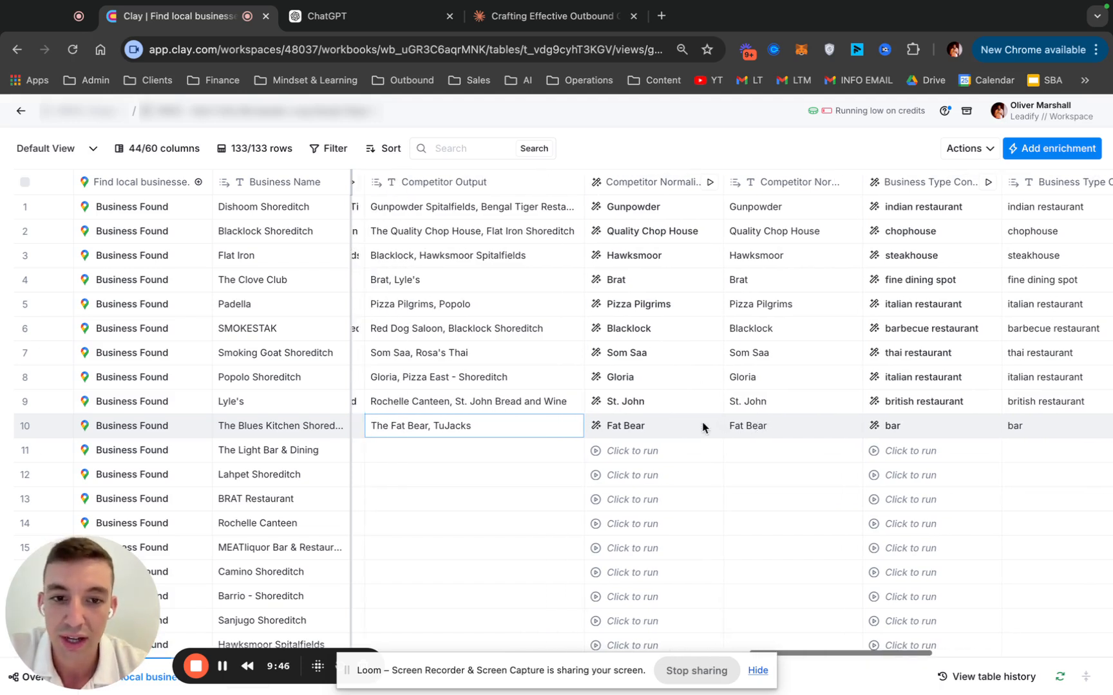
left_click_drag(769, 218, 774, 410)
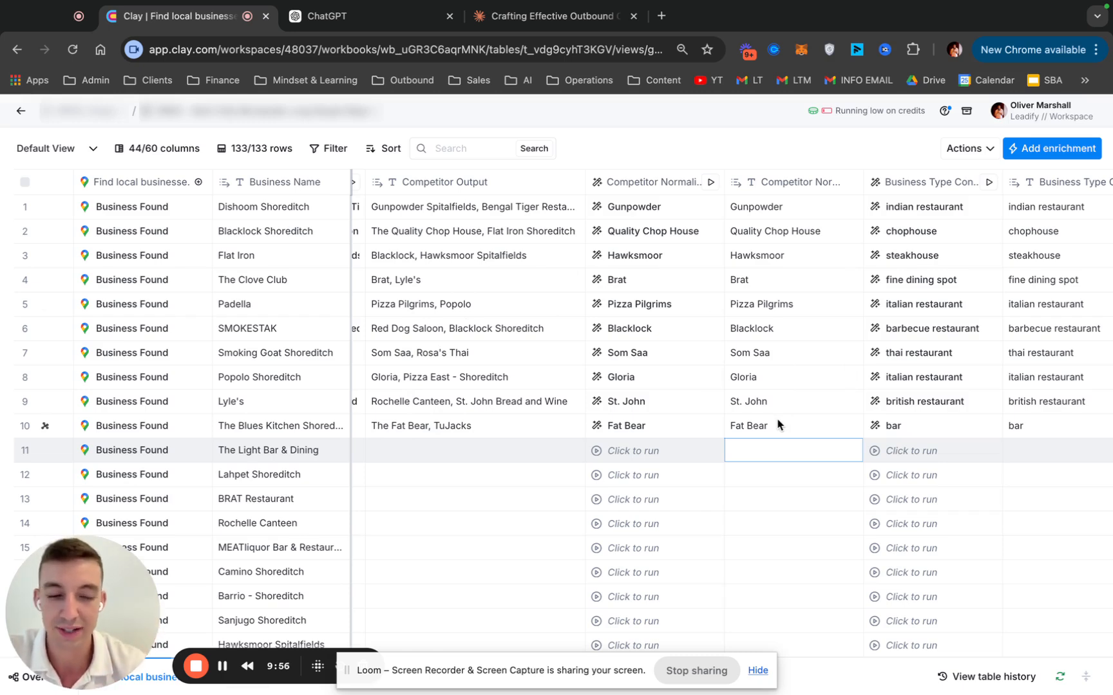
Highlight the Business Type output values for rows 1 to 9 and select the row 10 value
scroll(798, 444, "right", 10)
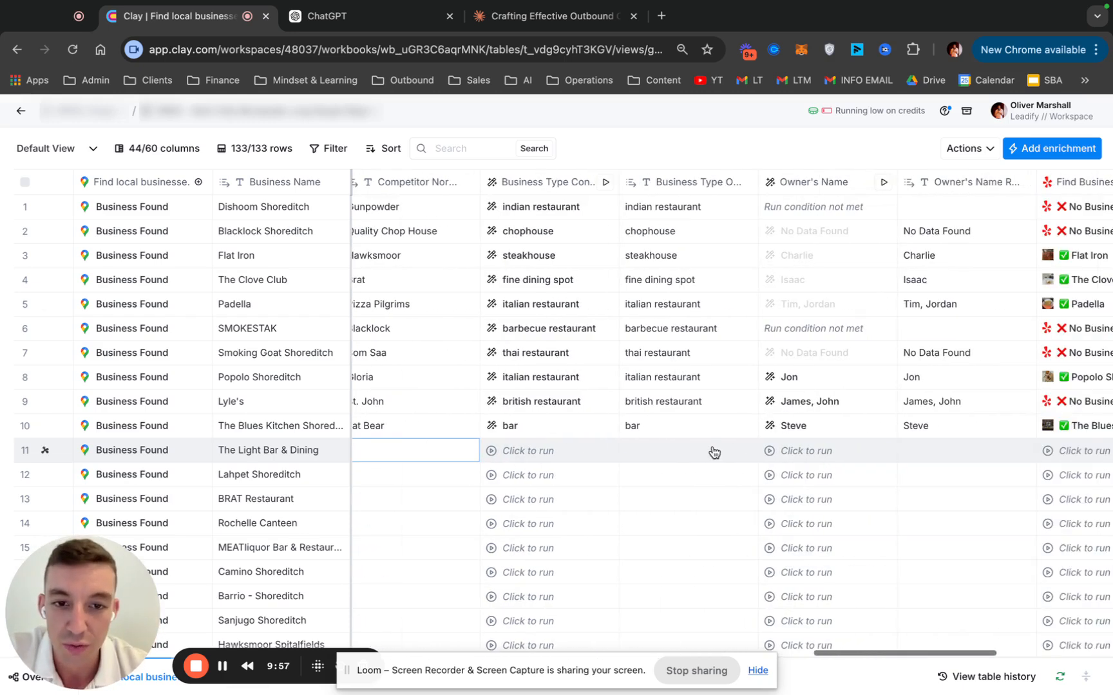
scroll(713, 450, "left", 1)
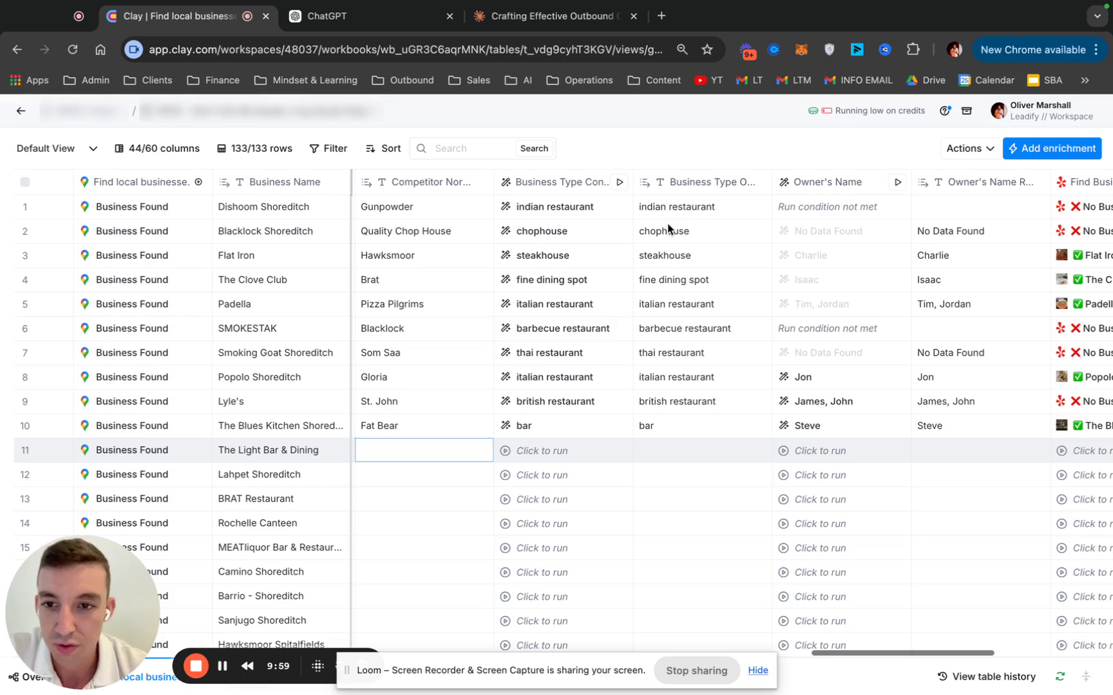
left_click_drag(683, 207, 683, 406)
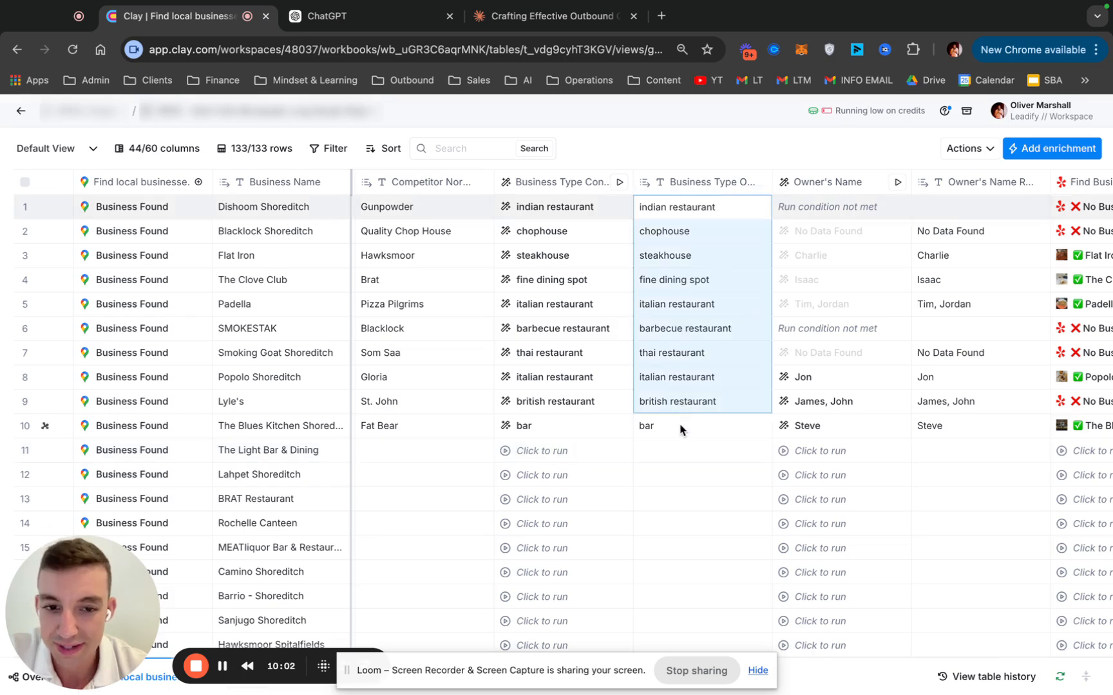
left_click(680, 429)
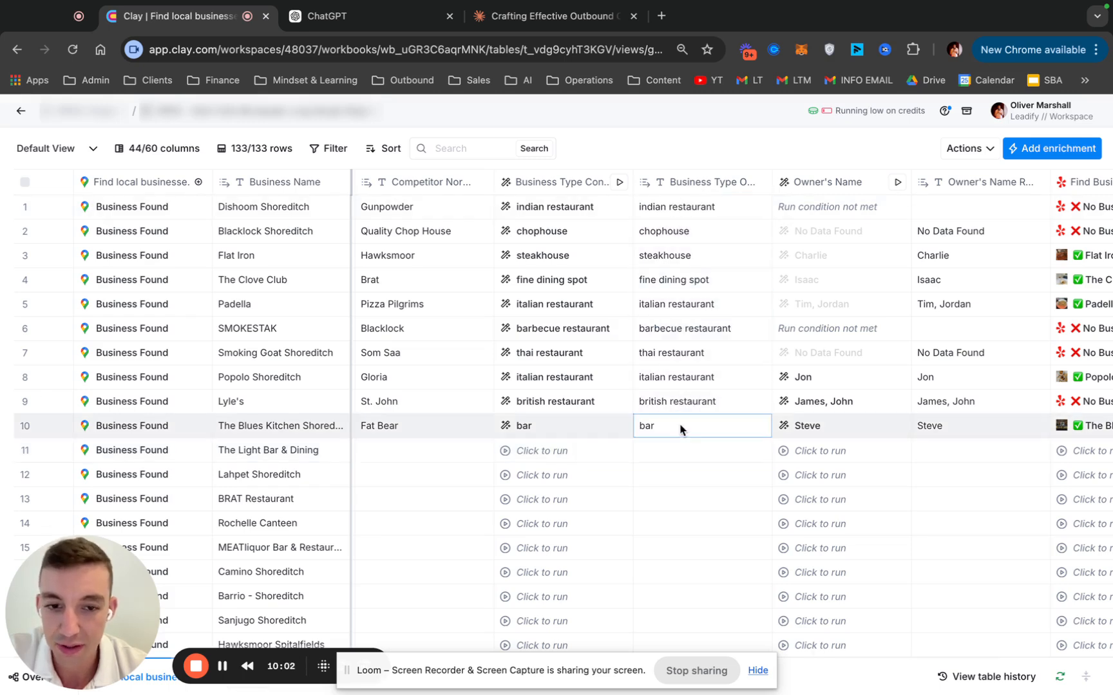
Go back to the original Primary Type column and highlight its values for the first ten restaurants to compare their formatting
left_click(558, 186)
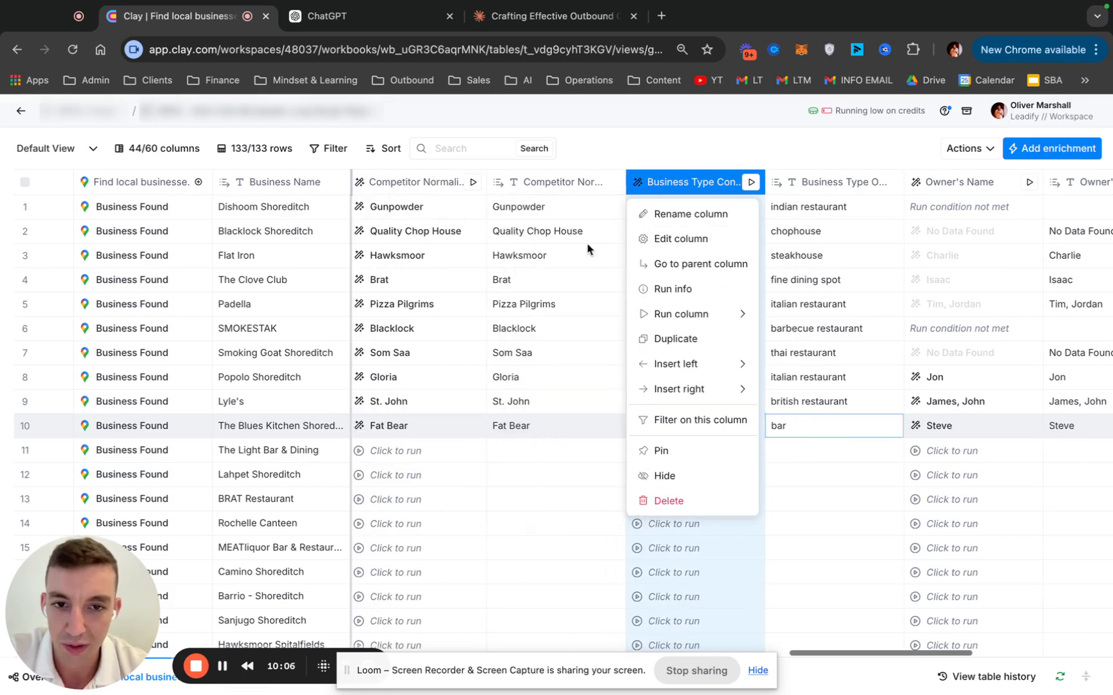
left_click(791, 245)
scroll(790, 258, "left", 5)
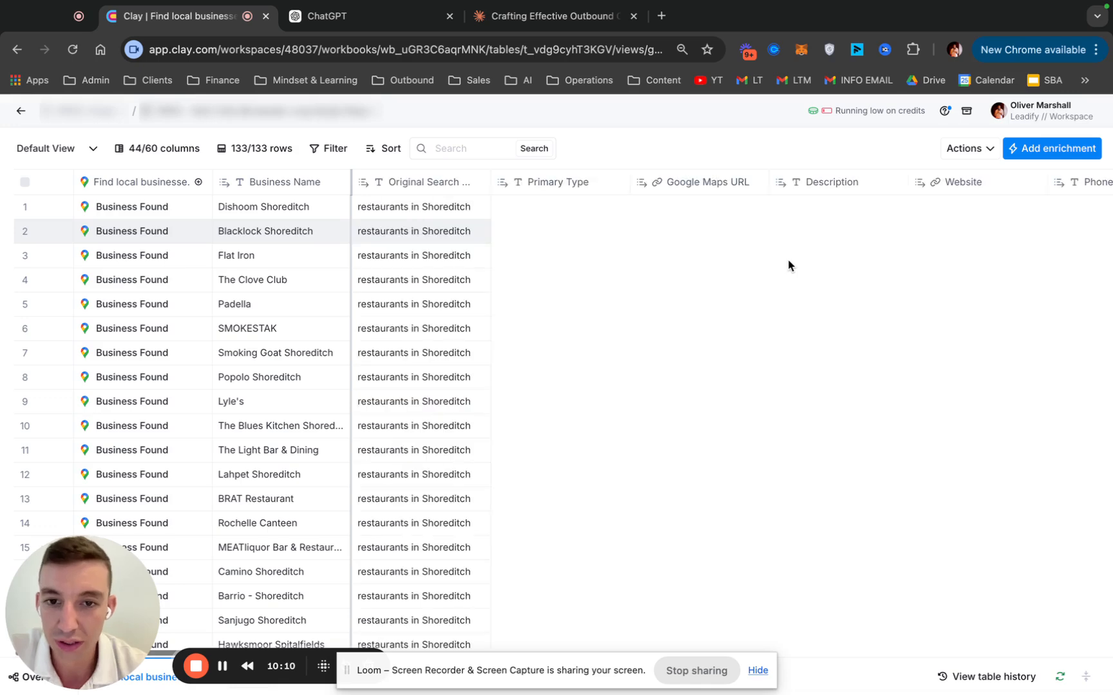
left_click_drag(517, 211, 516, 406)
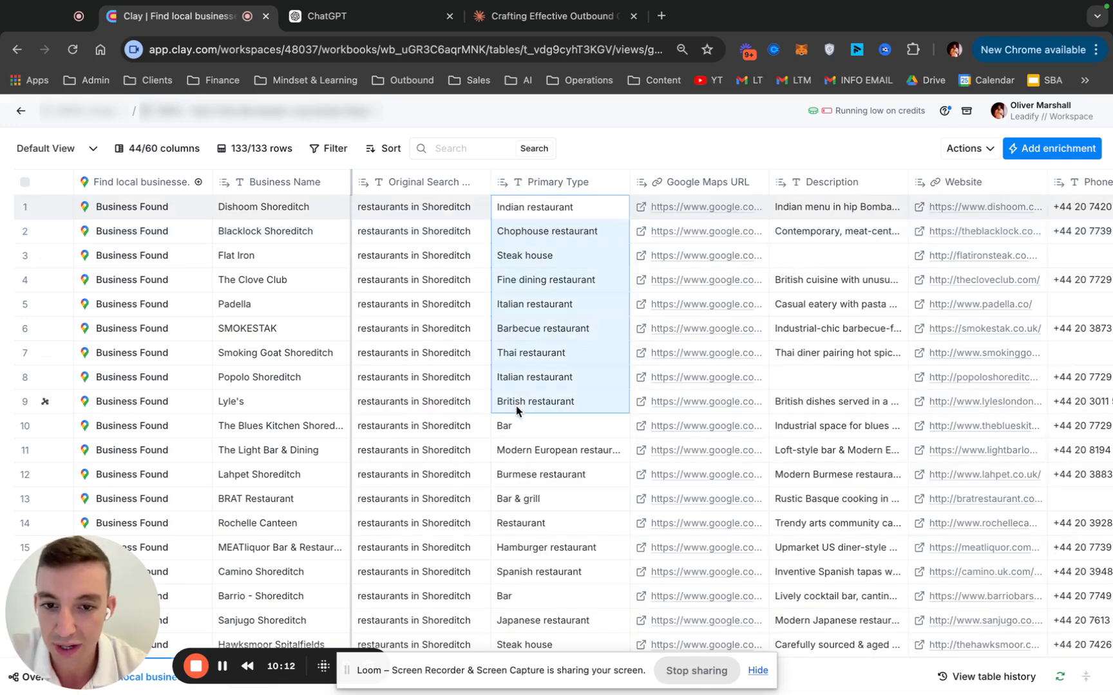
left_click(555, 428)
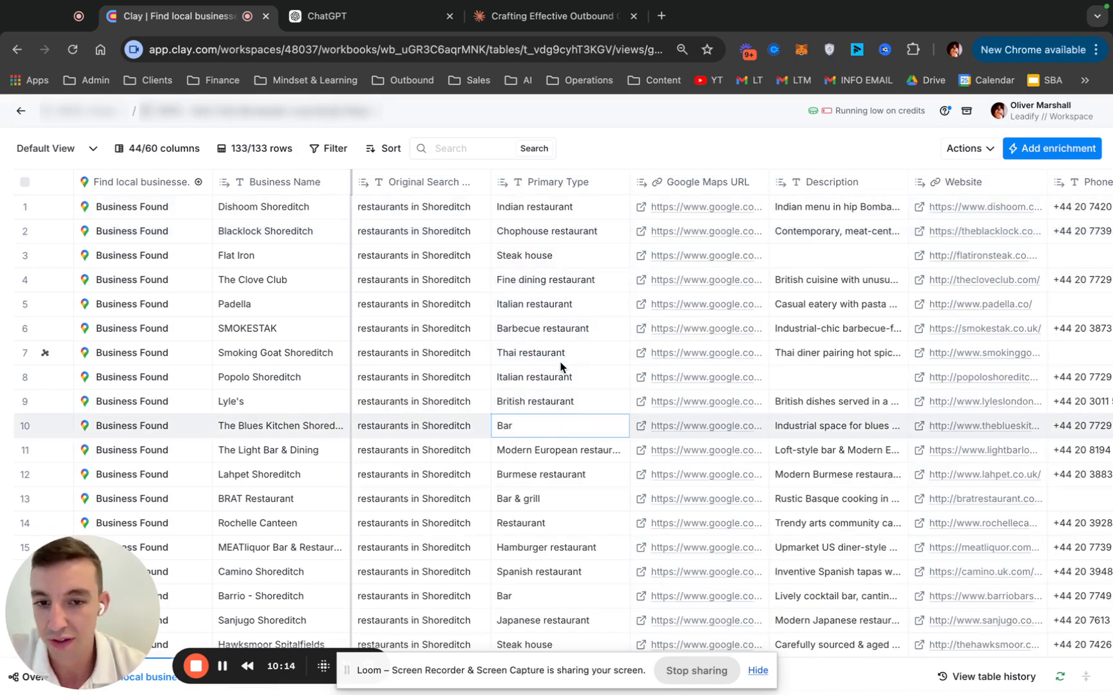
Pass the Owner's Name columns and inspect the Yelp cell details in Find Business Info for Flat Iron
scroll(578, 381, "right", 20)
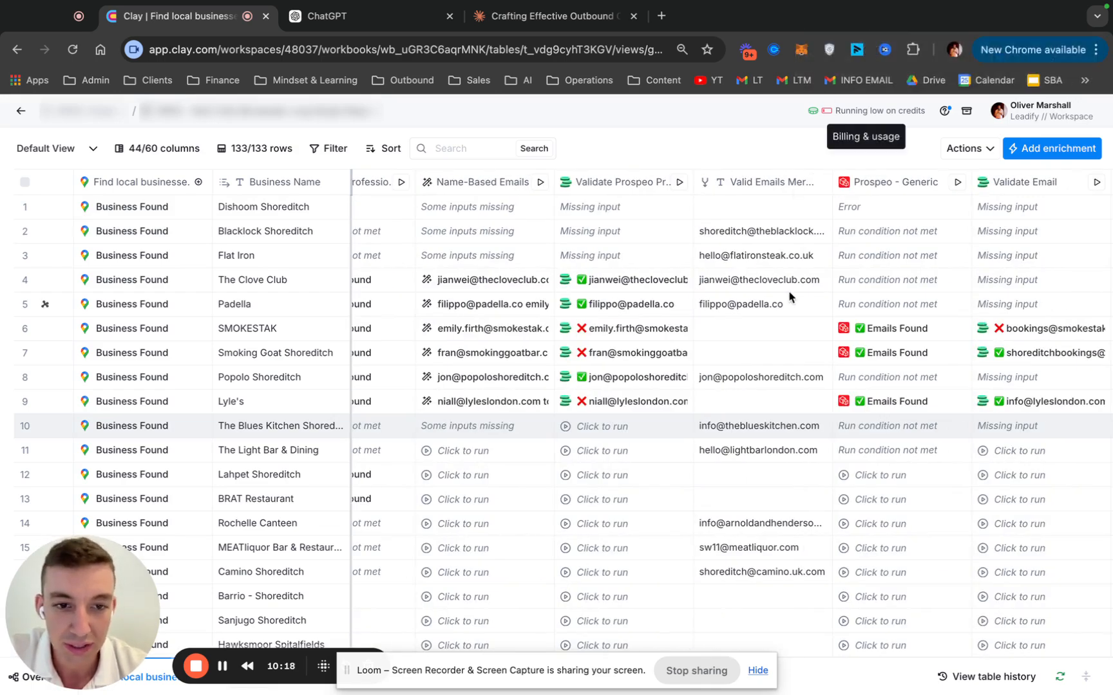
scroll(794, 258, "right", 20)
scroll(791, 296, "right", 15)
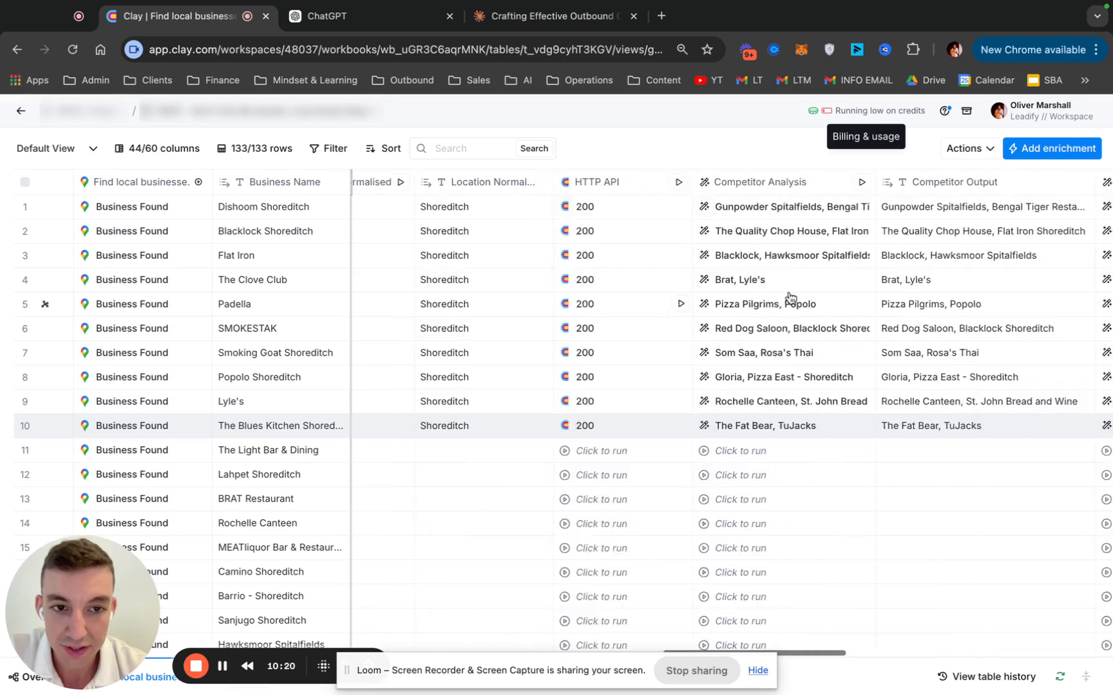
scroll(790, 296, "right", 10)
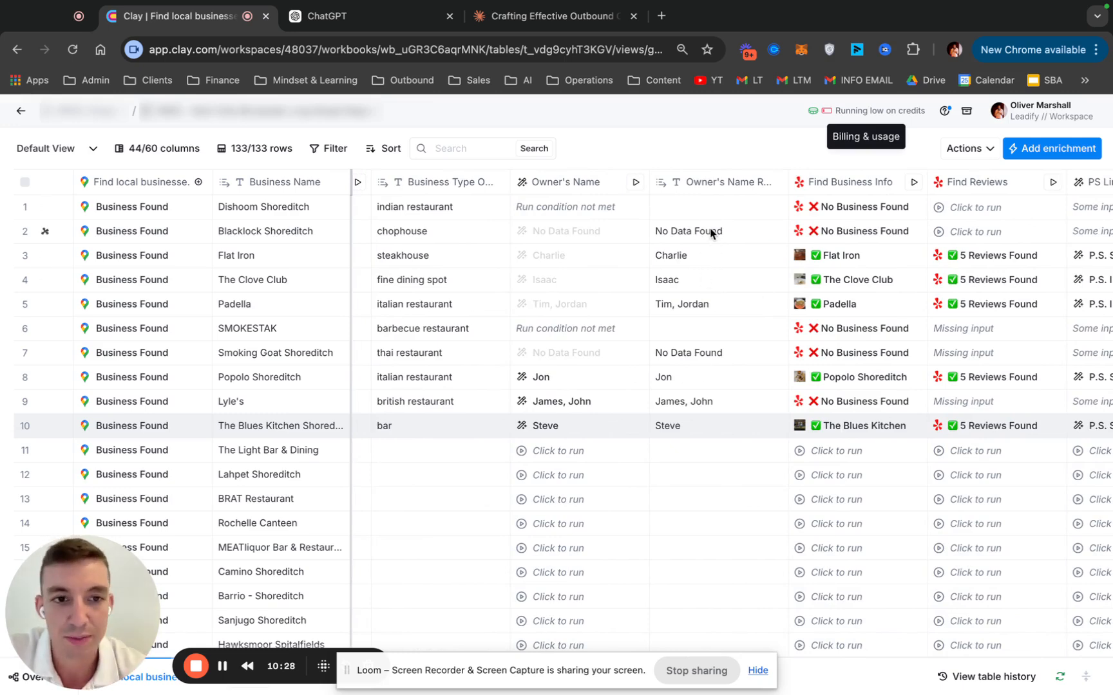
scroll(710, 233, "right", 8)
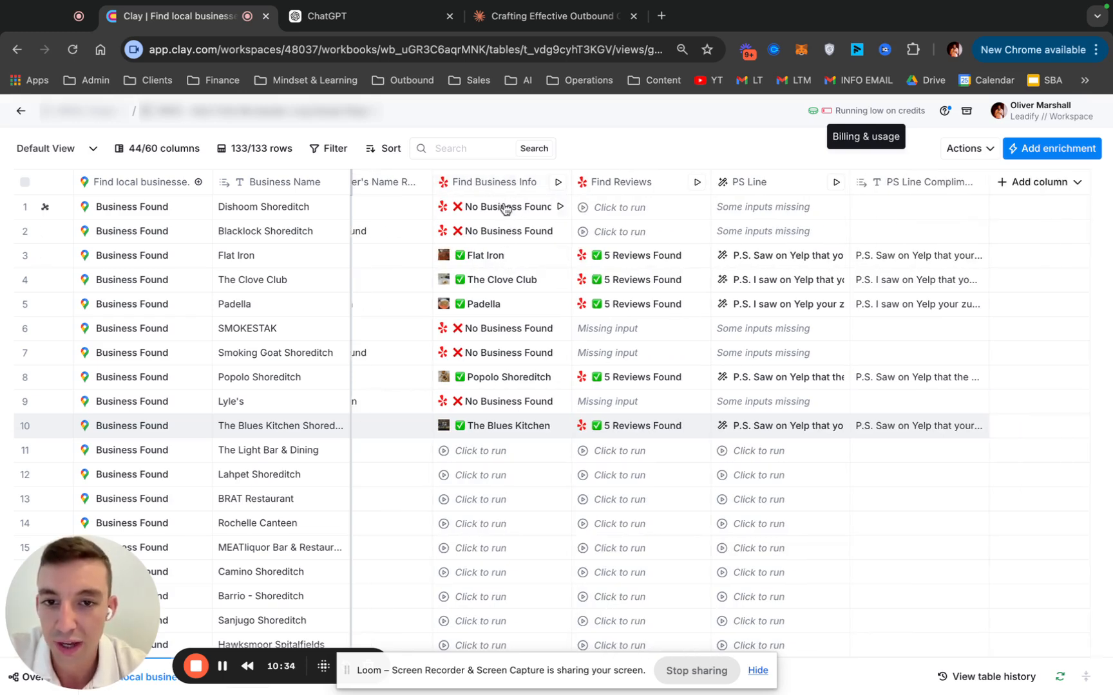
left_click(515, 256)
mouse_move(910, 279)
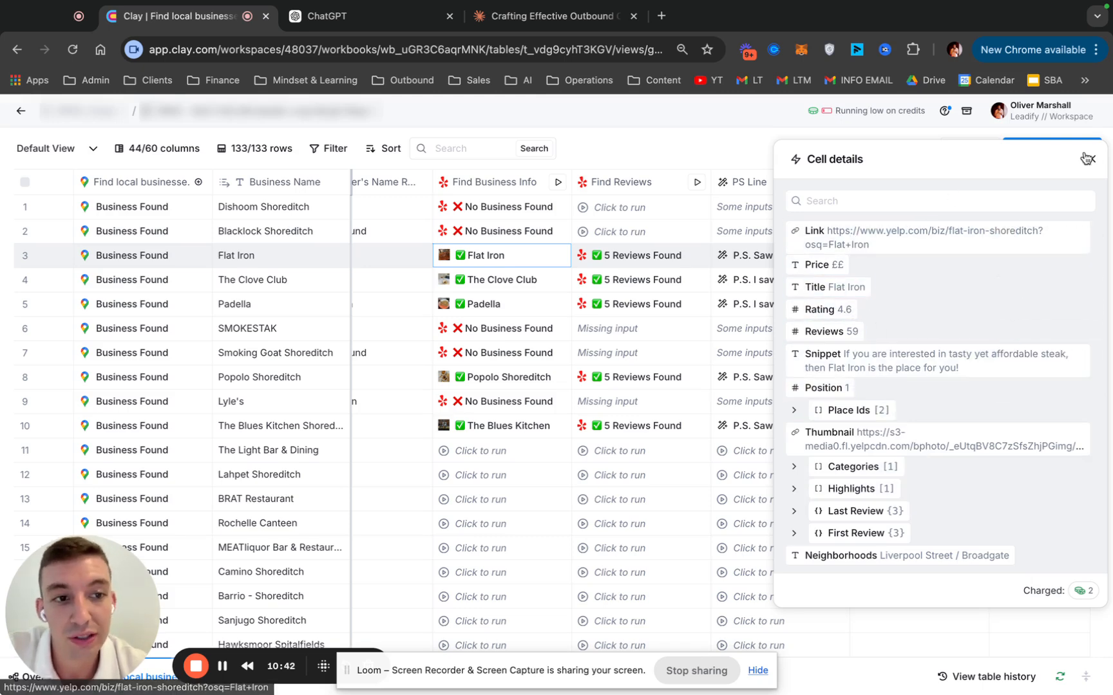
Open the Find Reviews column settings, check the place_ids input used as Place ID, and close the settings
left_click(645, 188)
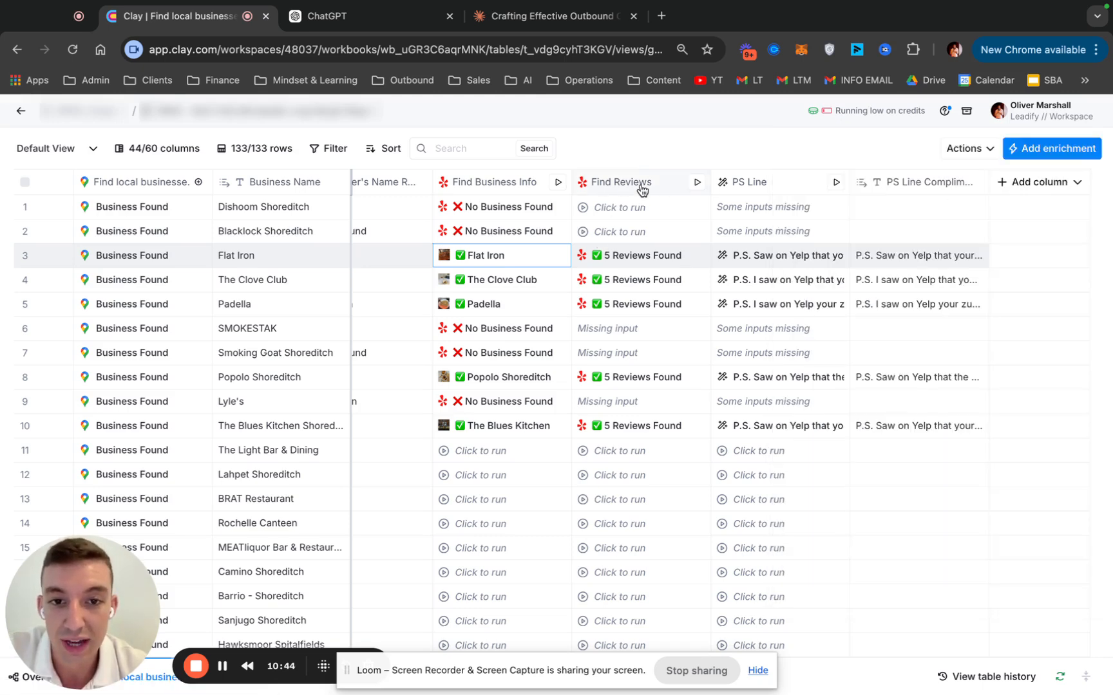
left_click(635, 188)
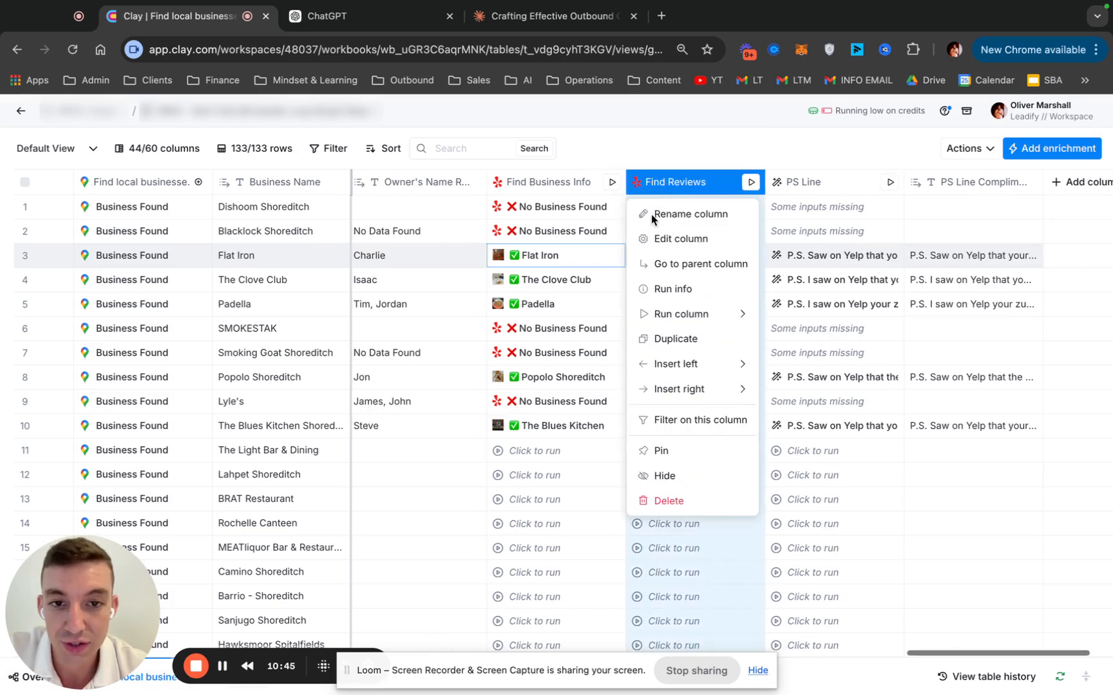
left_click(682, 239)
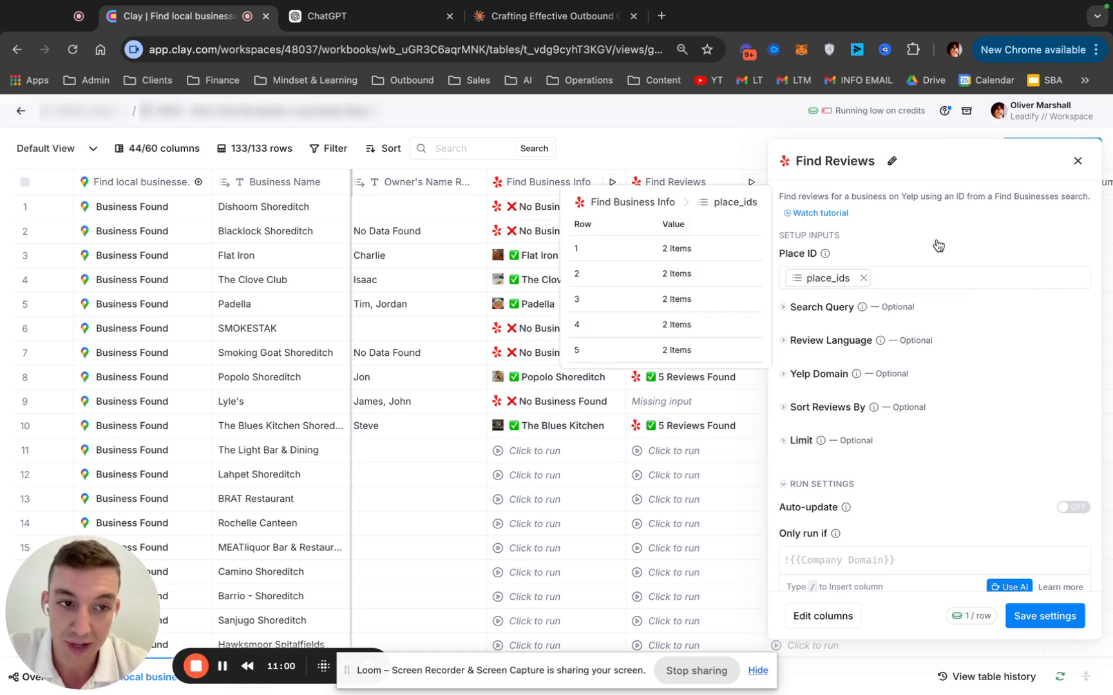
left_click(1077, 162)
Read Flat Iron's PS Line compliment, and expand the first review's comment text in its Find Reviews cell details
scroll(763, 286, "right", 1)
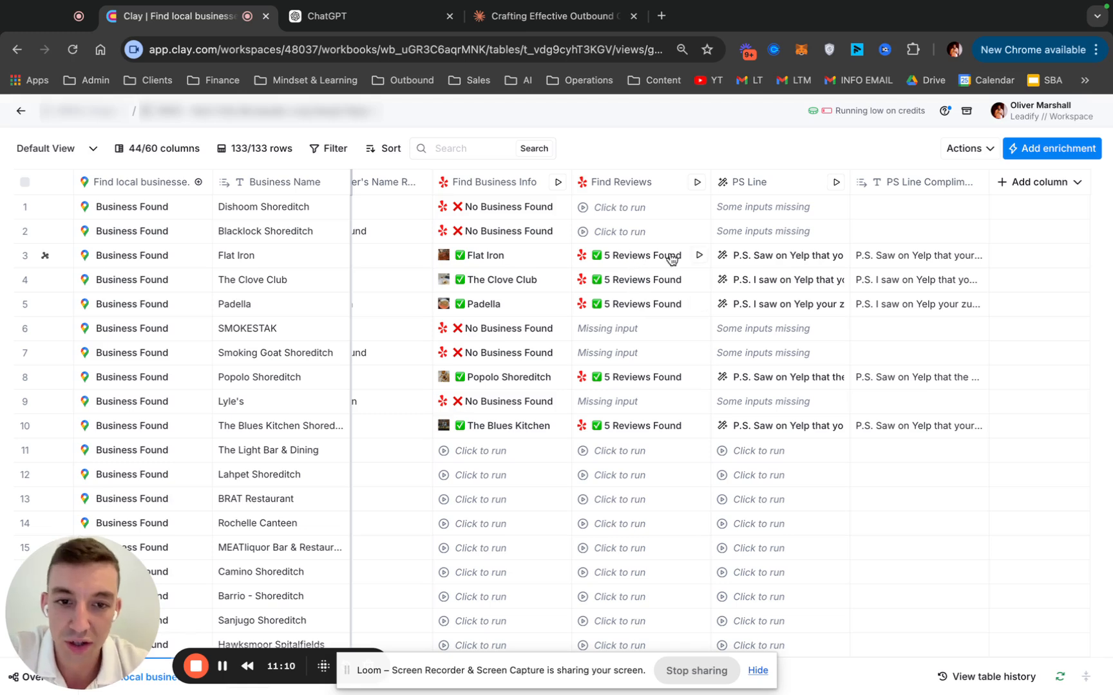
double_click(888, 260)
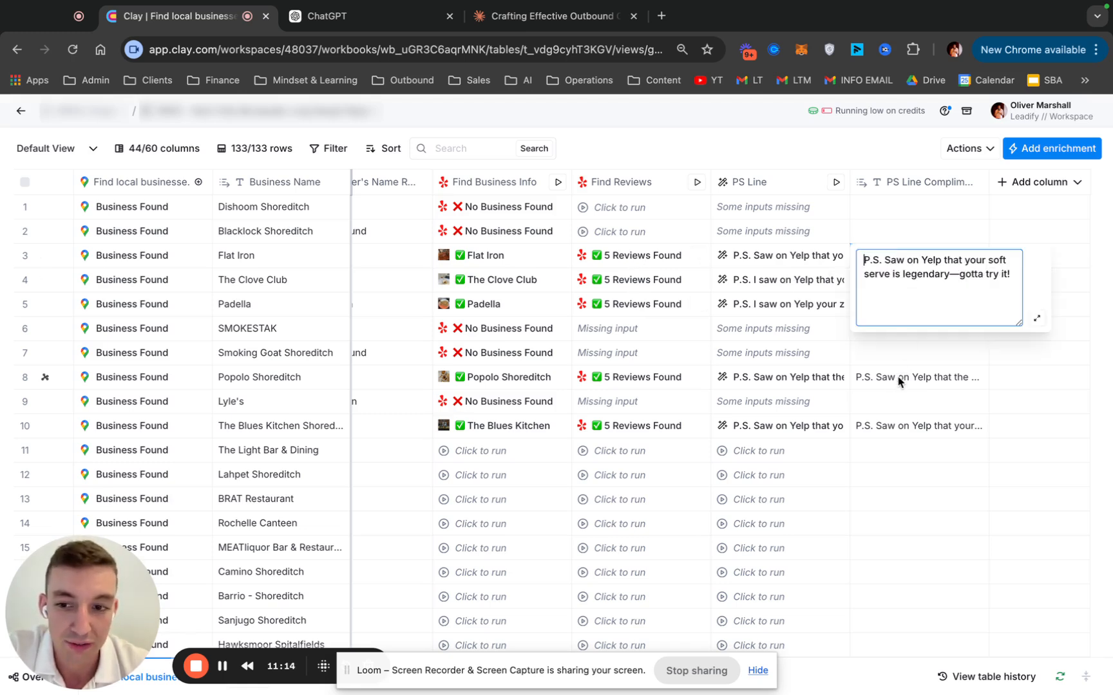
left_click(645, 264)
left_click(794, 230)
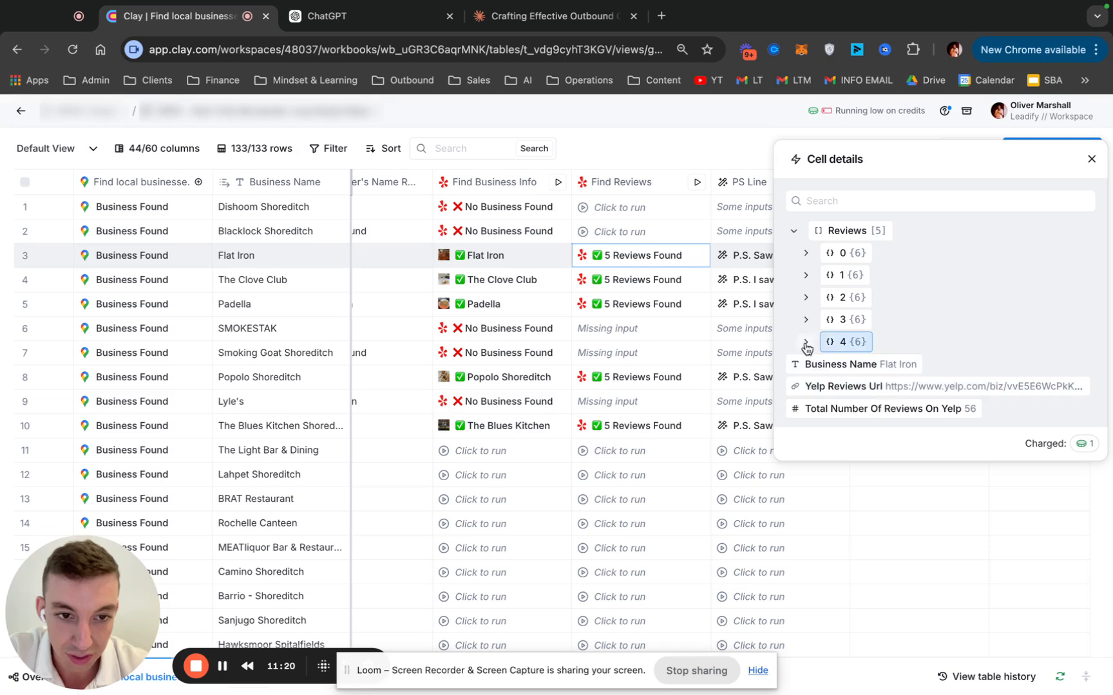
left_click(807, 253)
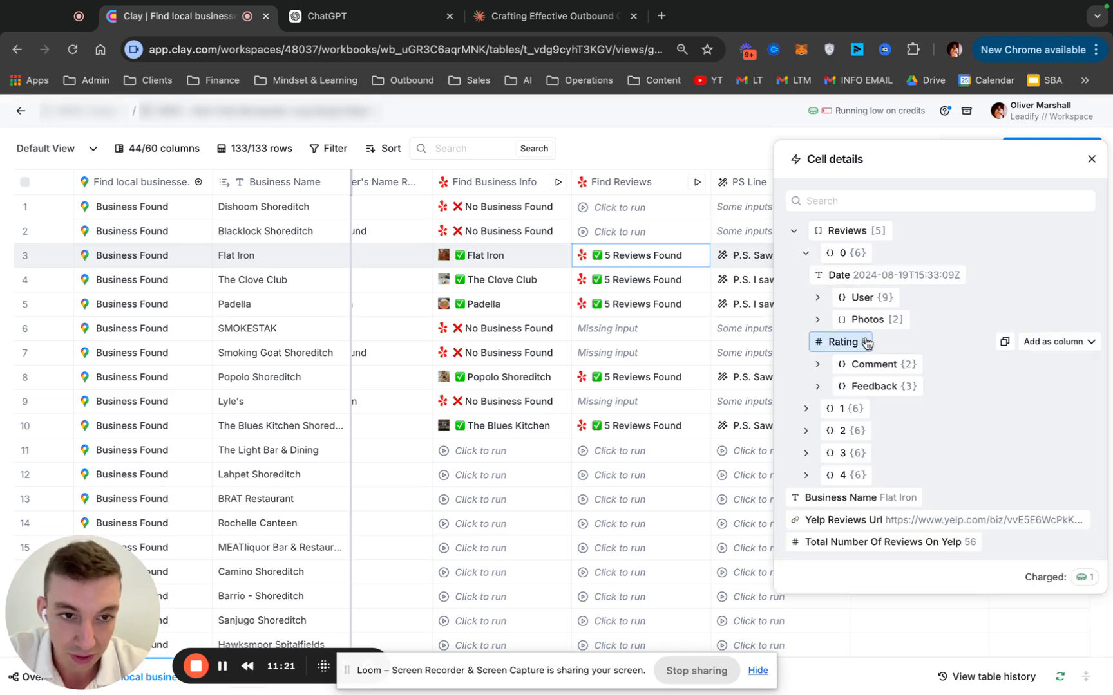
left_click(814, 365)
scroll(850, 385, "down", 3)
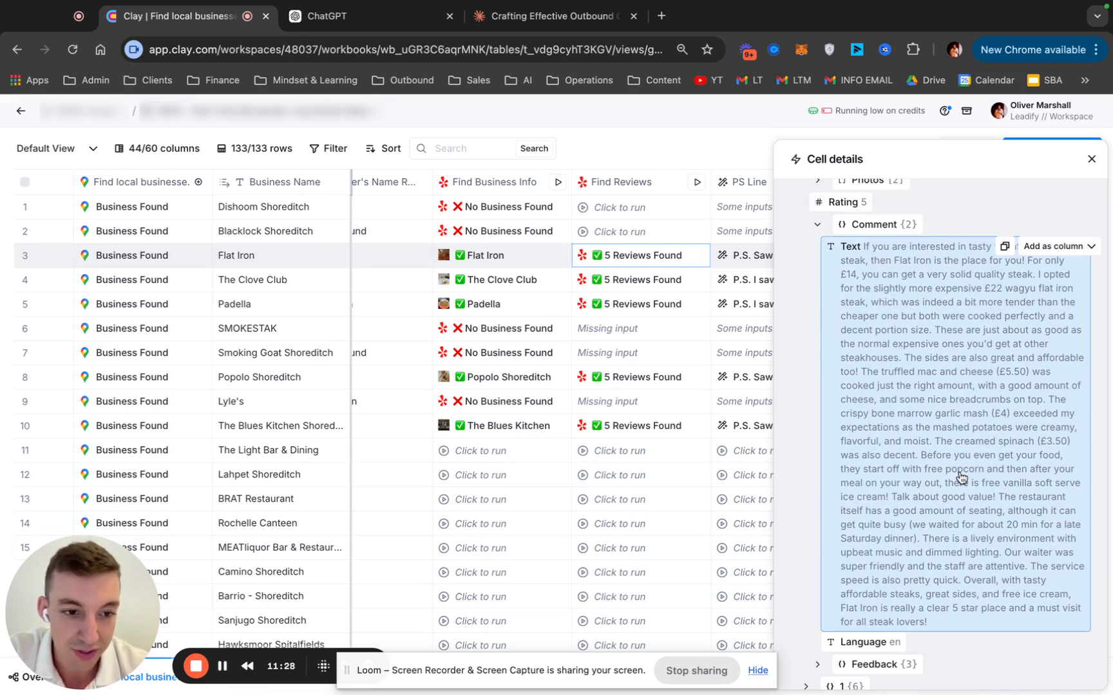
Expand the second Flat Iron review and its comment, and close the cell details
scroll(961, 476, "down", 3)
left_click(809, 543)
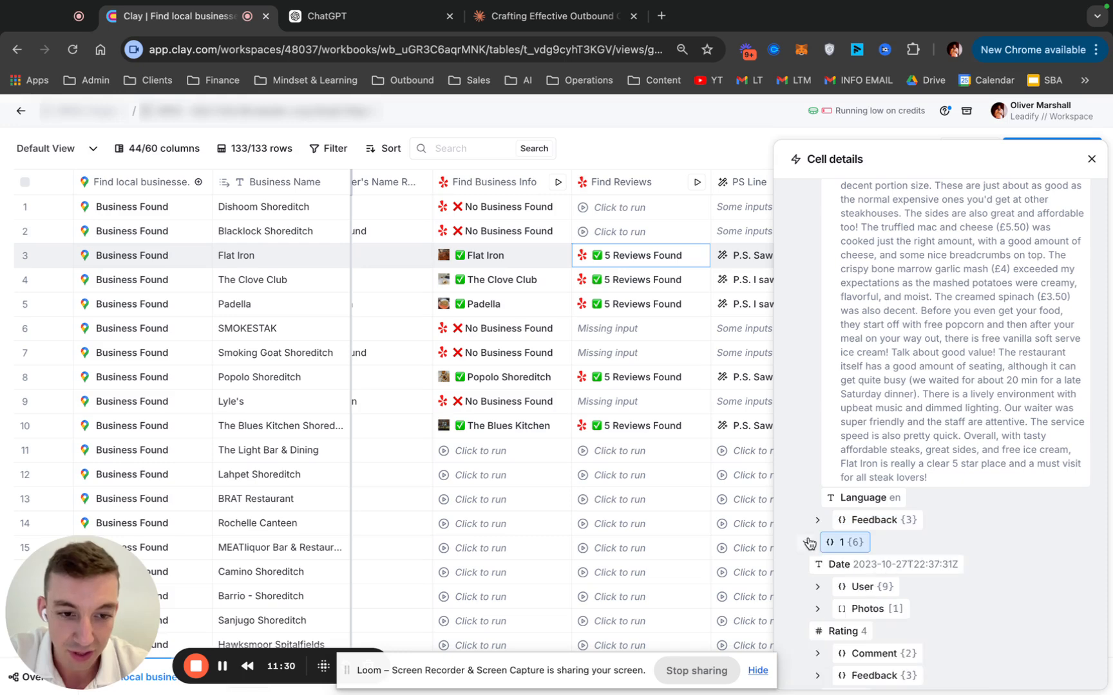
scroll(818, 528, "down", 3)
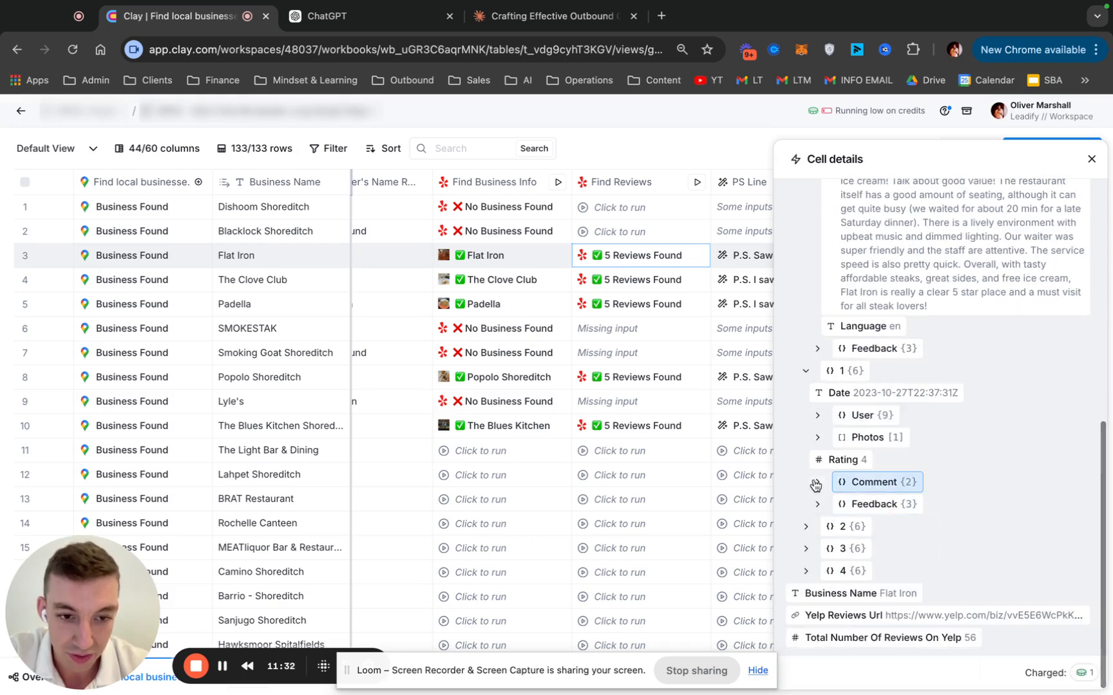
left_click(815, 484)
left_click(1091, 159)
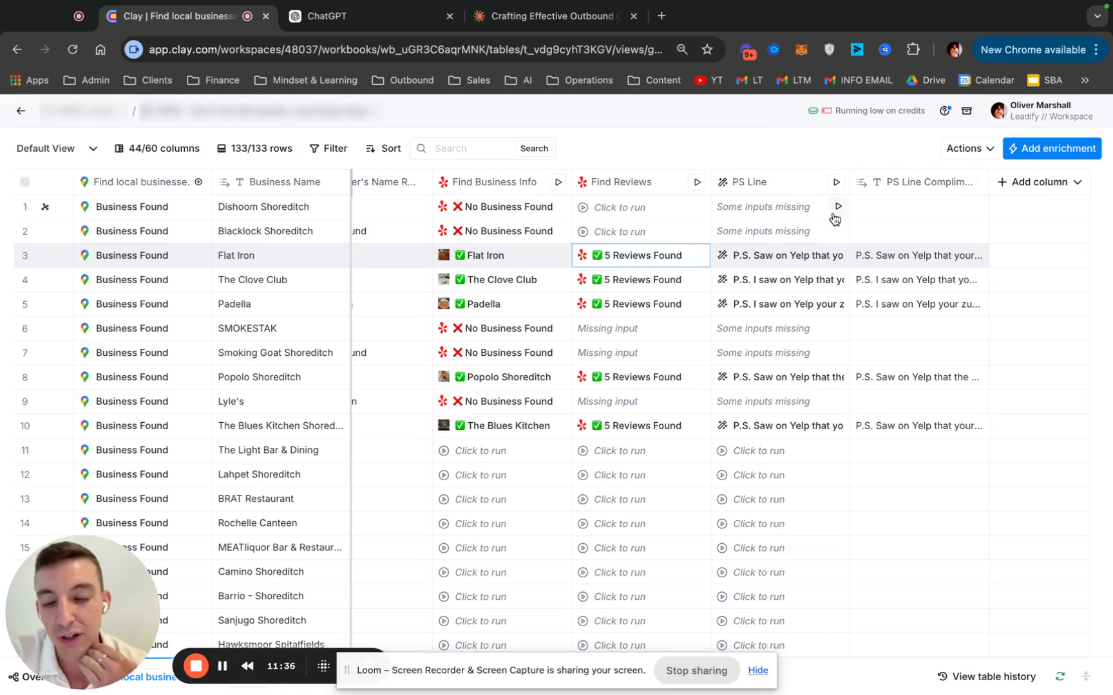
Read the full PS Line compliments for Flat Iron, Popolo Shoreditch and The Blues Kitchen, leaving their text as is
left_click(916, 264)
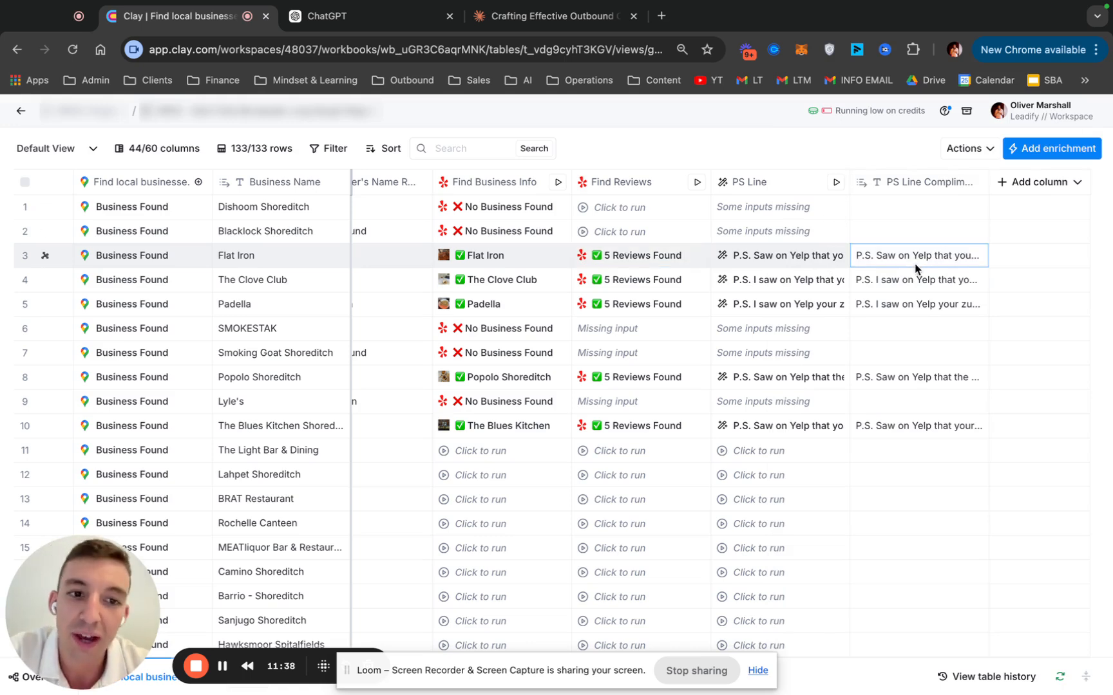
double_click(915, 264)
left_click(933, 275)
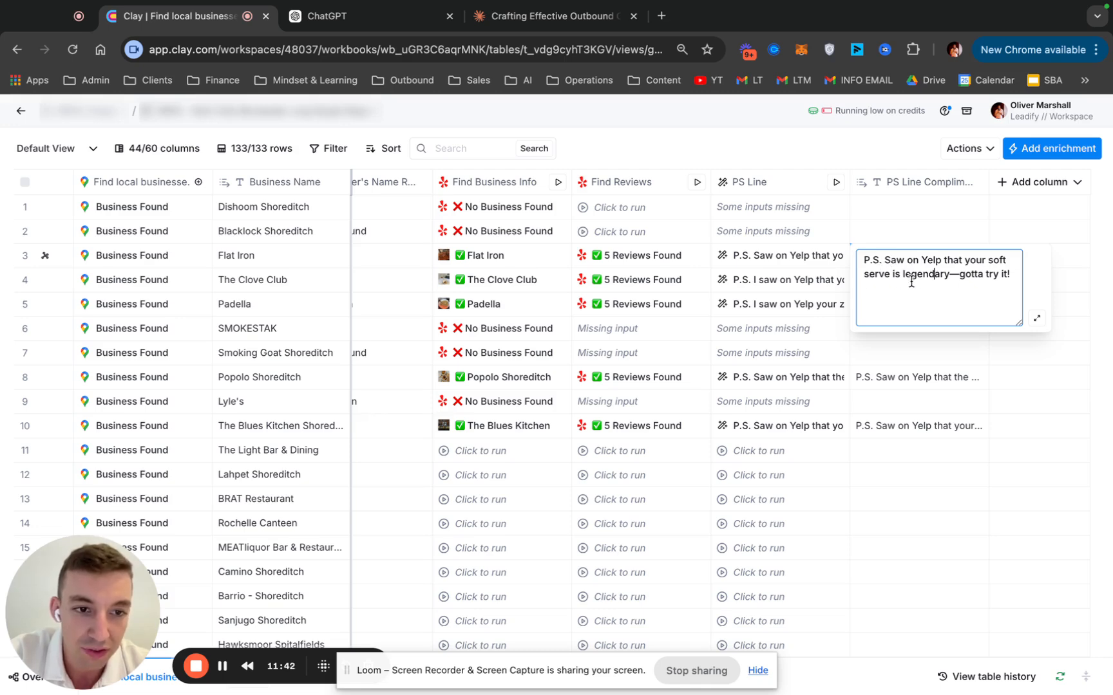
double_click(923, 379)
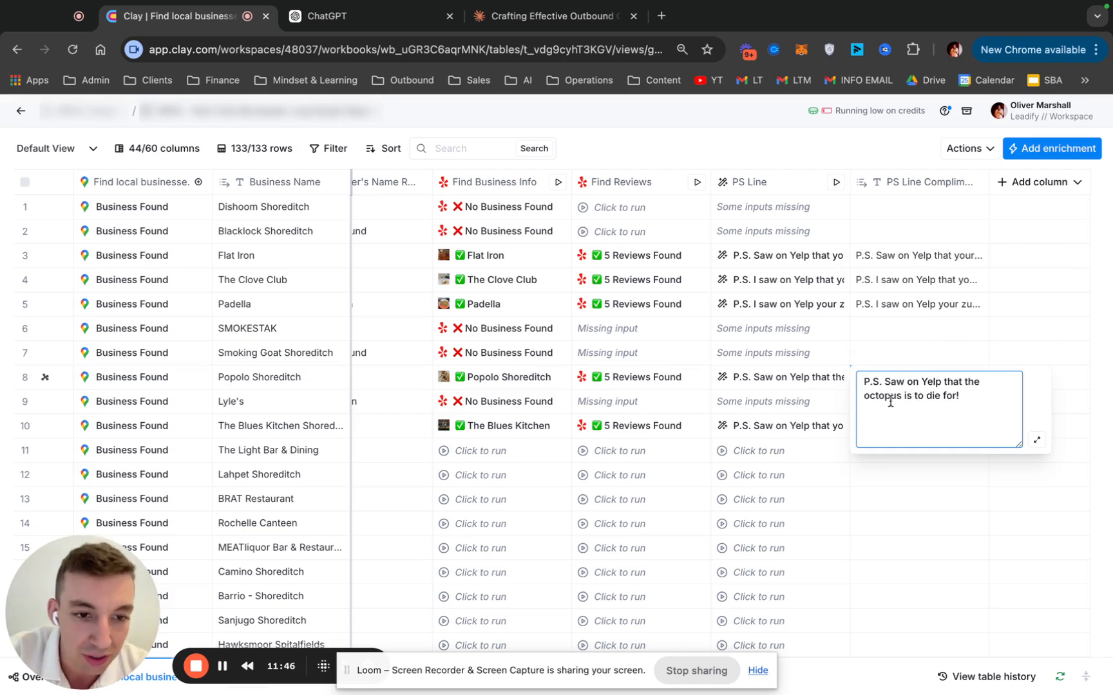
left_click(912, 492)
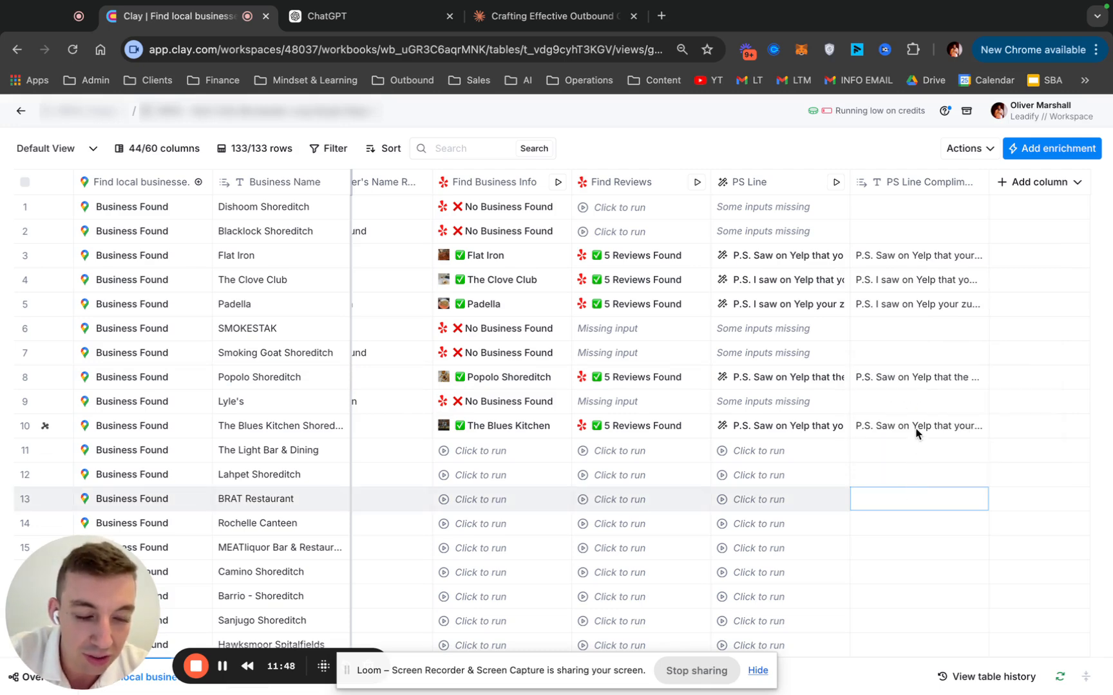
double_click(917, 426)
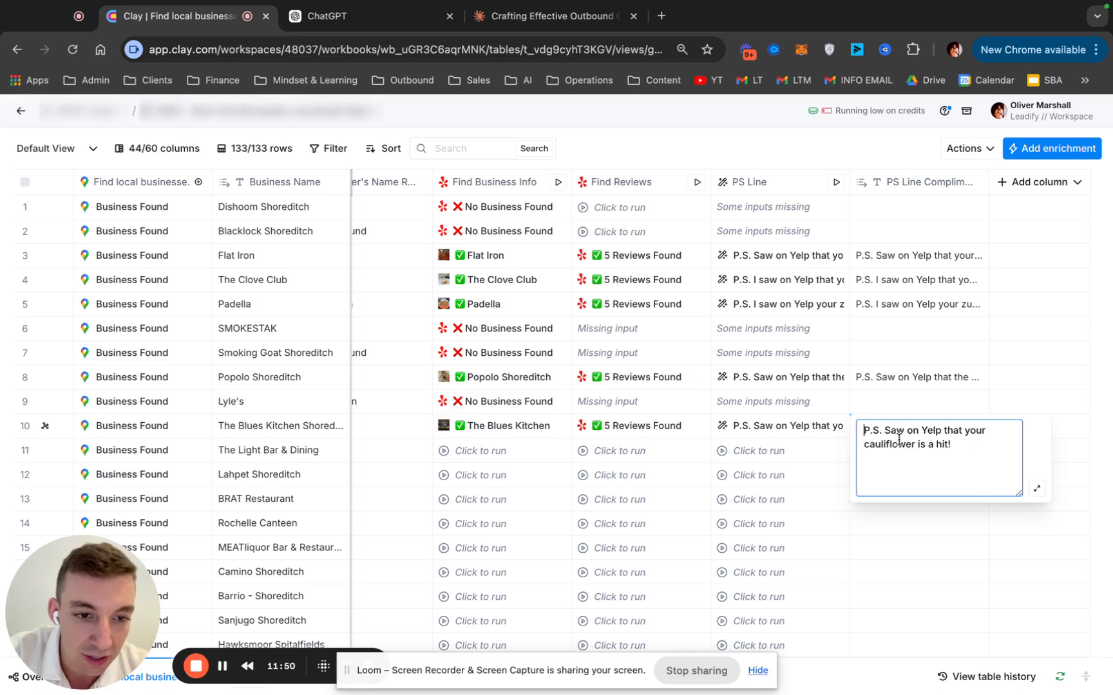
left_click(925, 399)
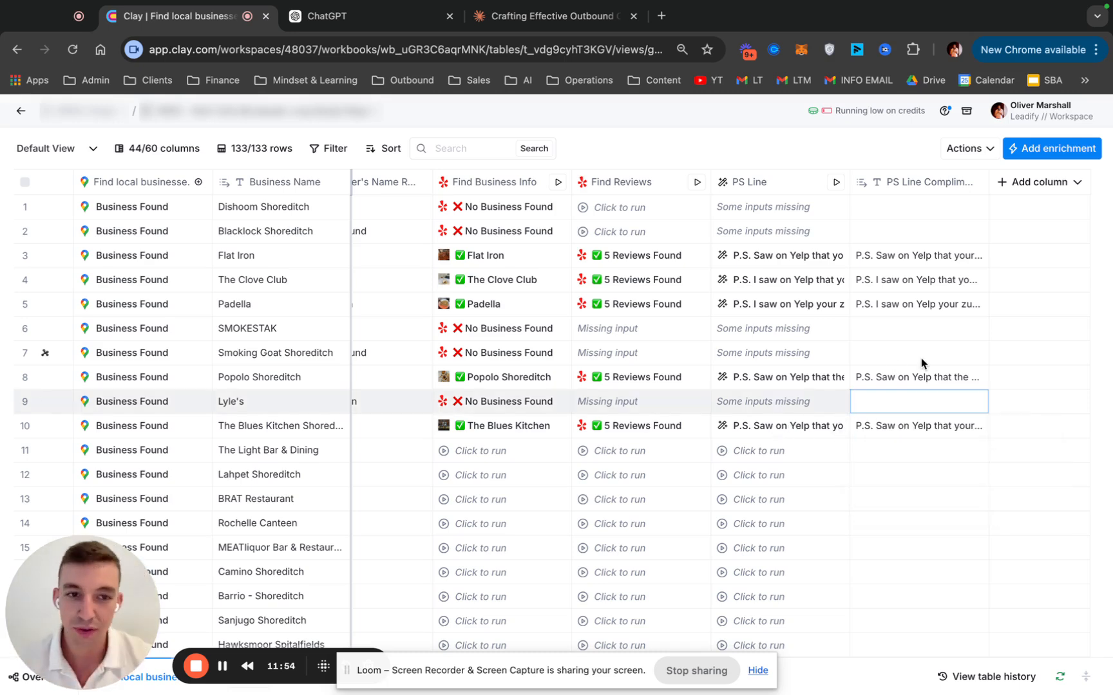
Return to the start of the table and review the columns from Original Search and business details through the website-scraped emails
scroll(921, 358, "right", 15)
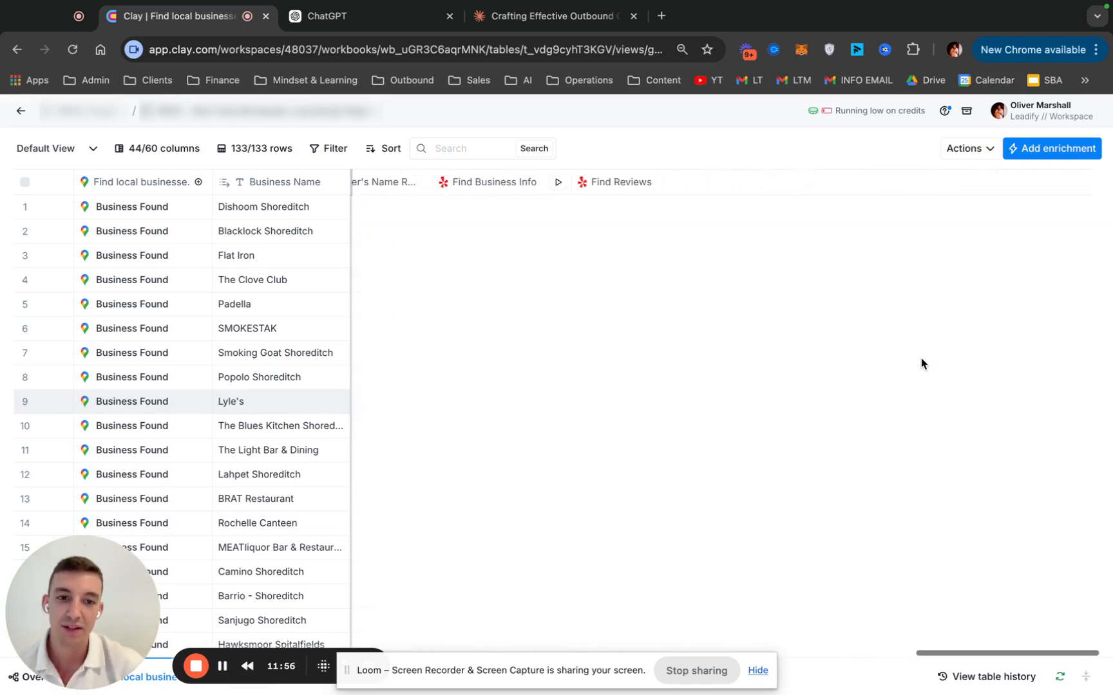
scroll(921, 358, "left", 1)
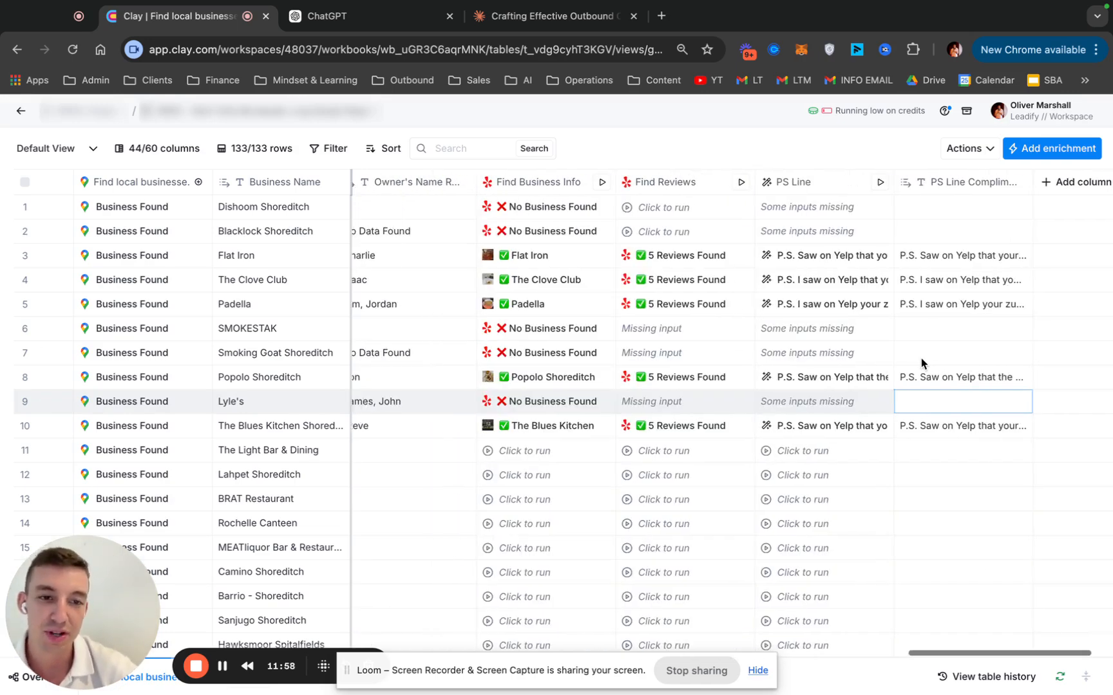
scroll(921, 358, "left", 15)
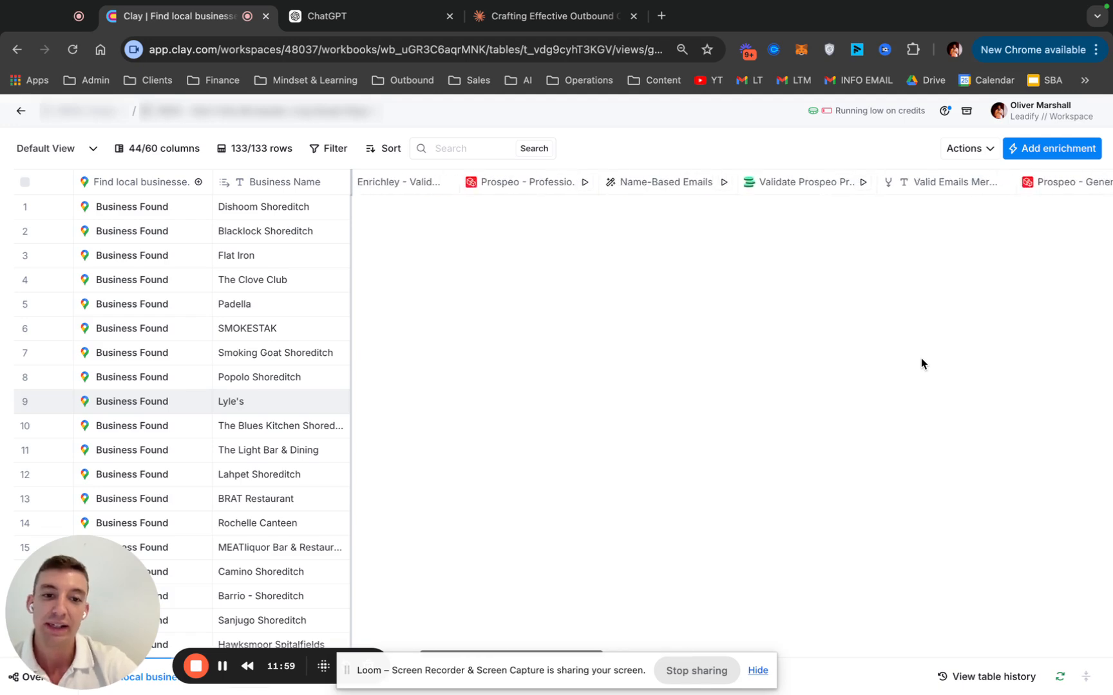
scroll(921, 358, "left", 15)
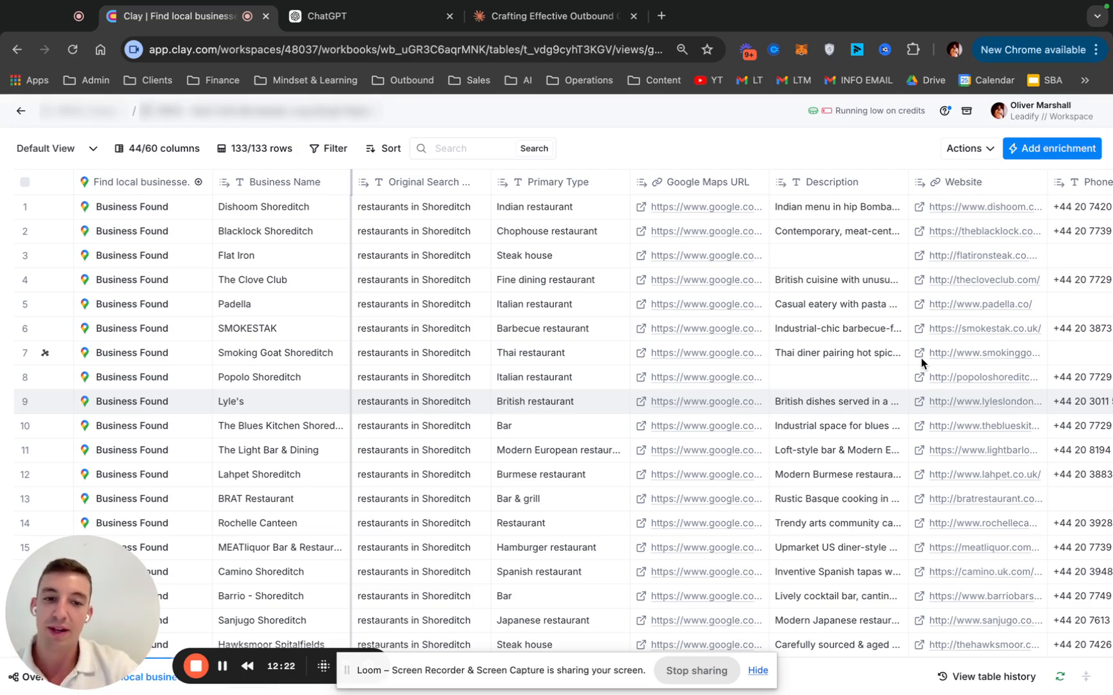
scroll(921, 358, "right", 3)
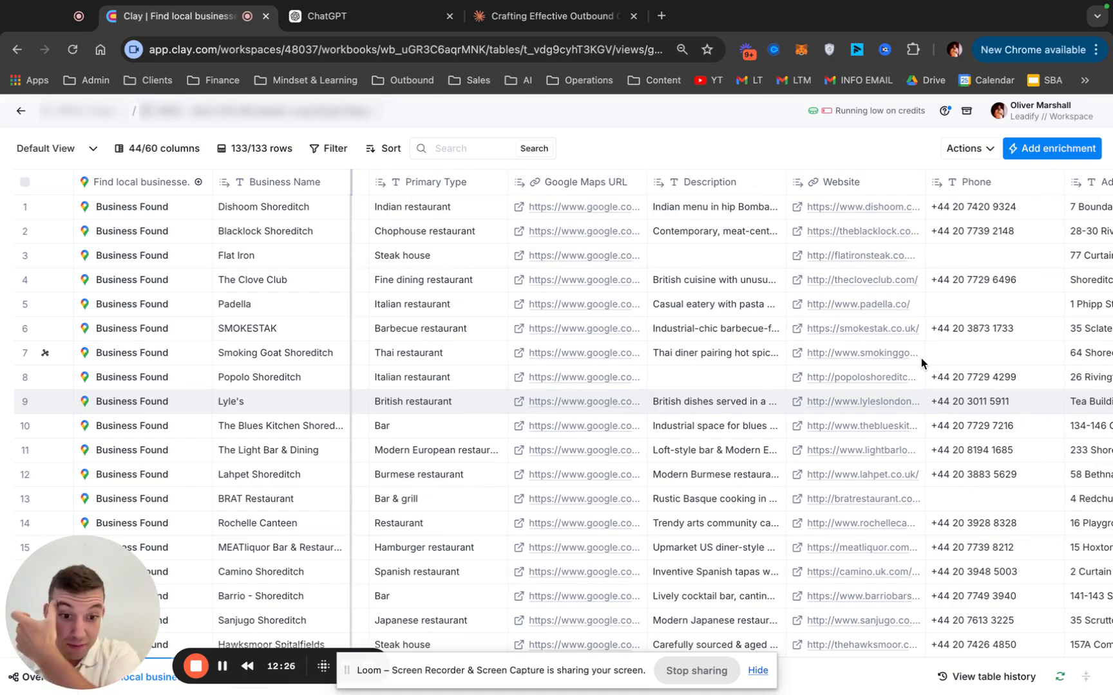
scroll(920, 358, "right", 10)
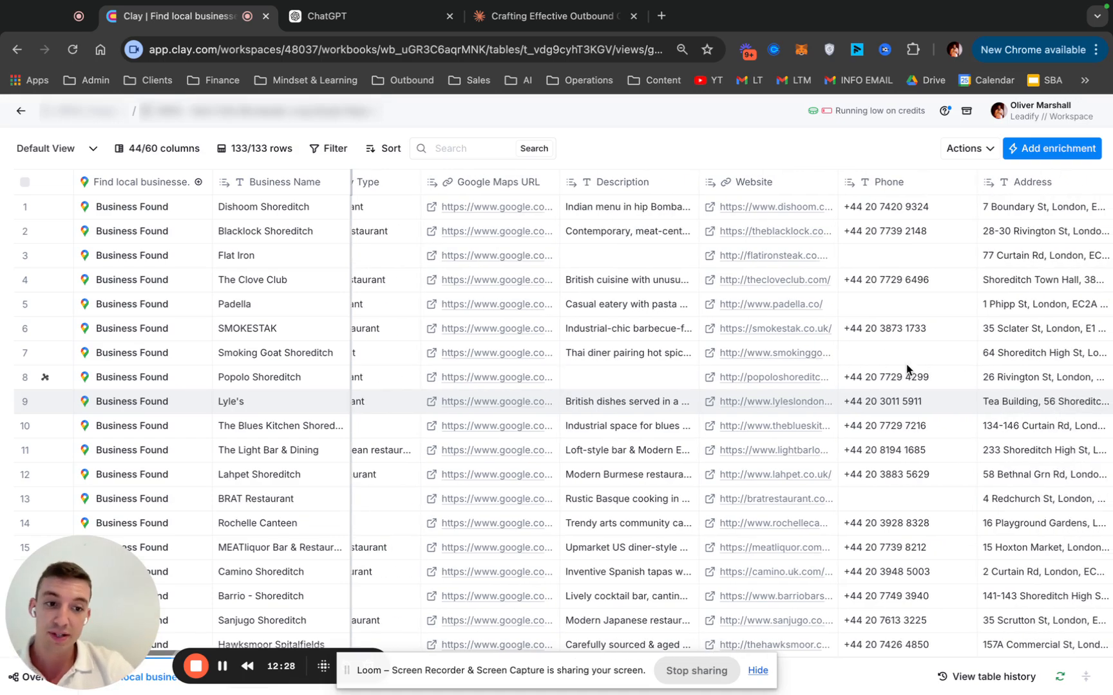
scroll(906, 369, "right", 11)
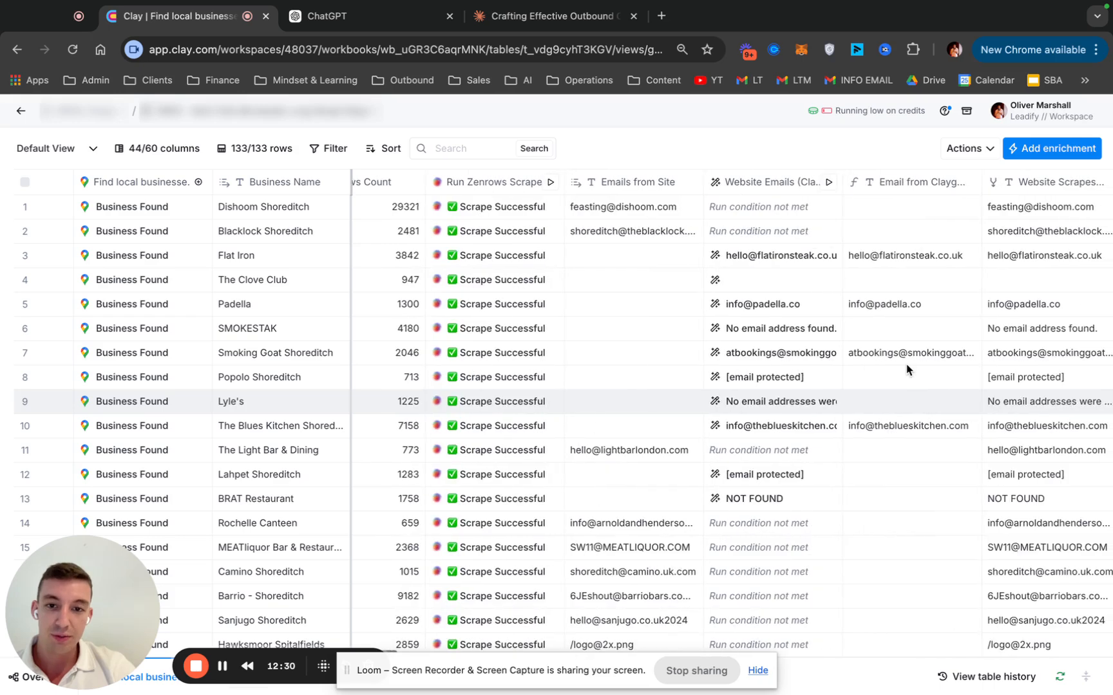
scroll(906, 369, "right", 1)
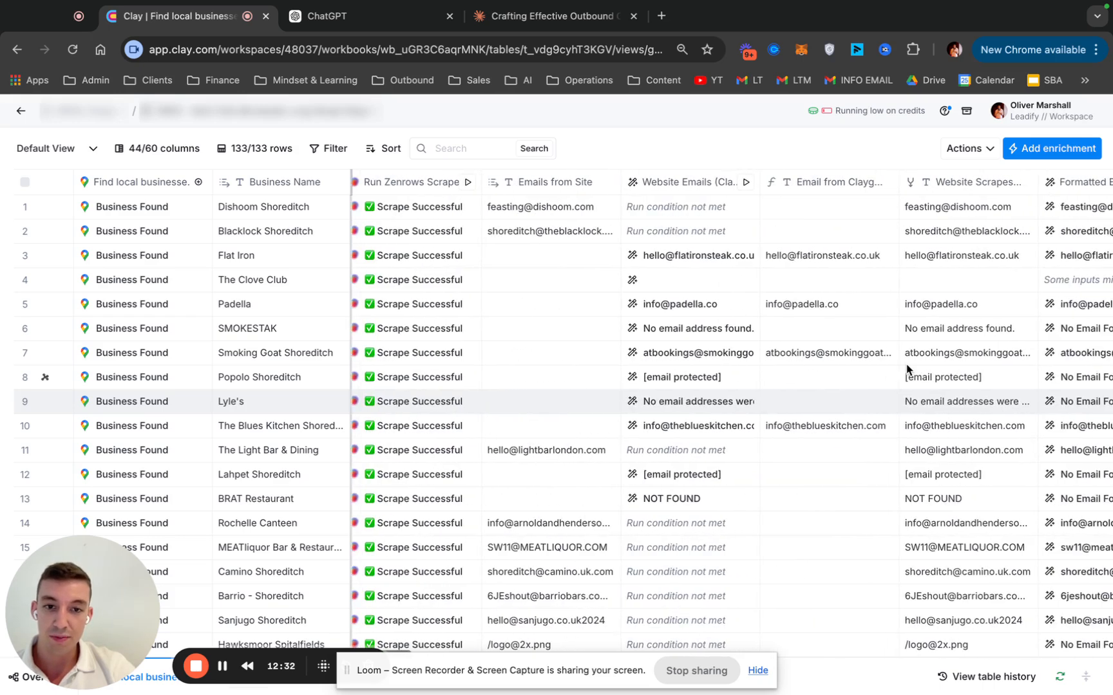
Select The Blues Kitchen's Description cell, and review the table's Competitor Analysis, normalised competitor, Business Type and Owner's Name columns
scroll(906, 368, "left", 20)
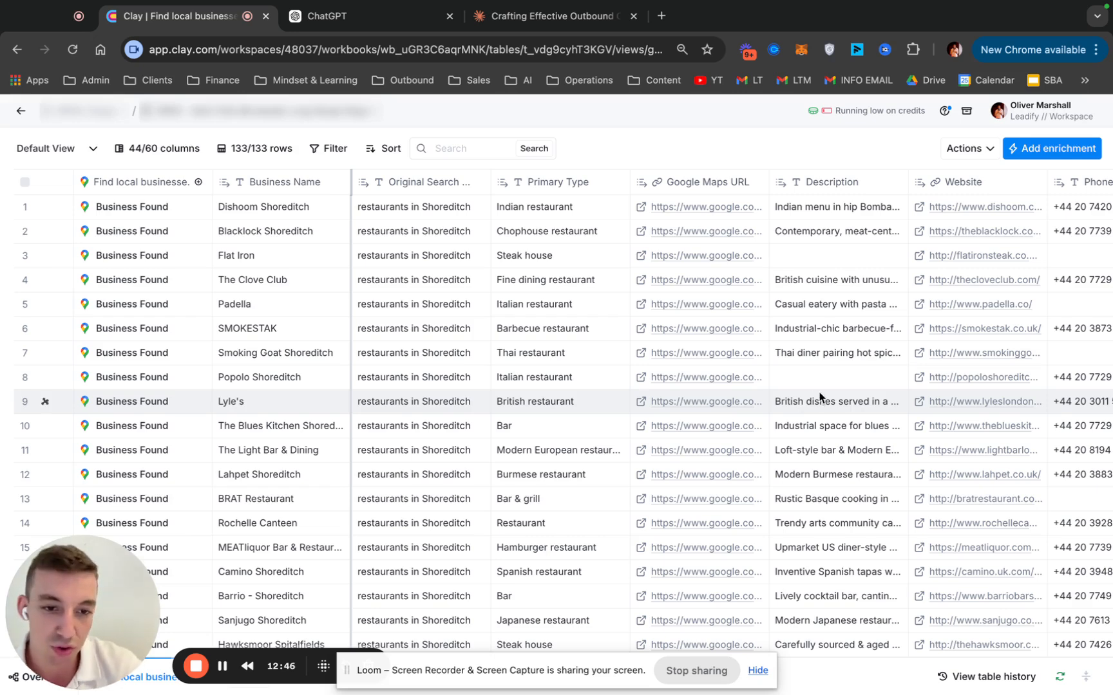
left_click(837, 405)
left_click(835, 426)
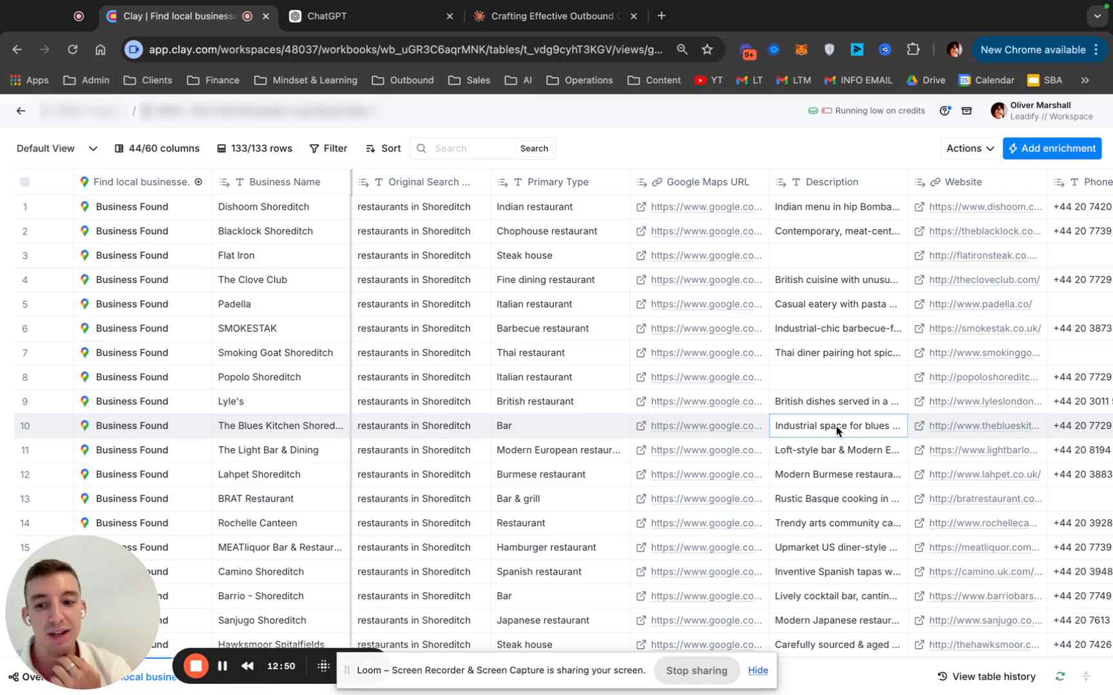
scroll(835, 426, "right", 15)
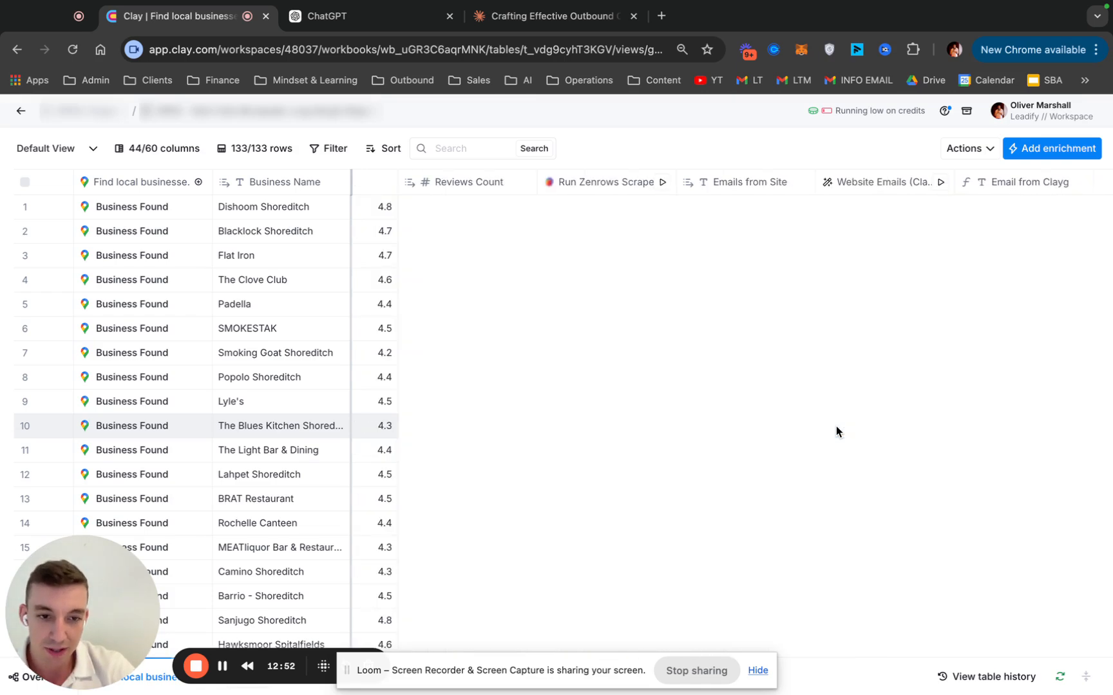
scroll(835, 426, "right", 5)
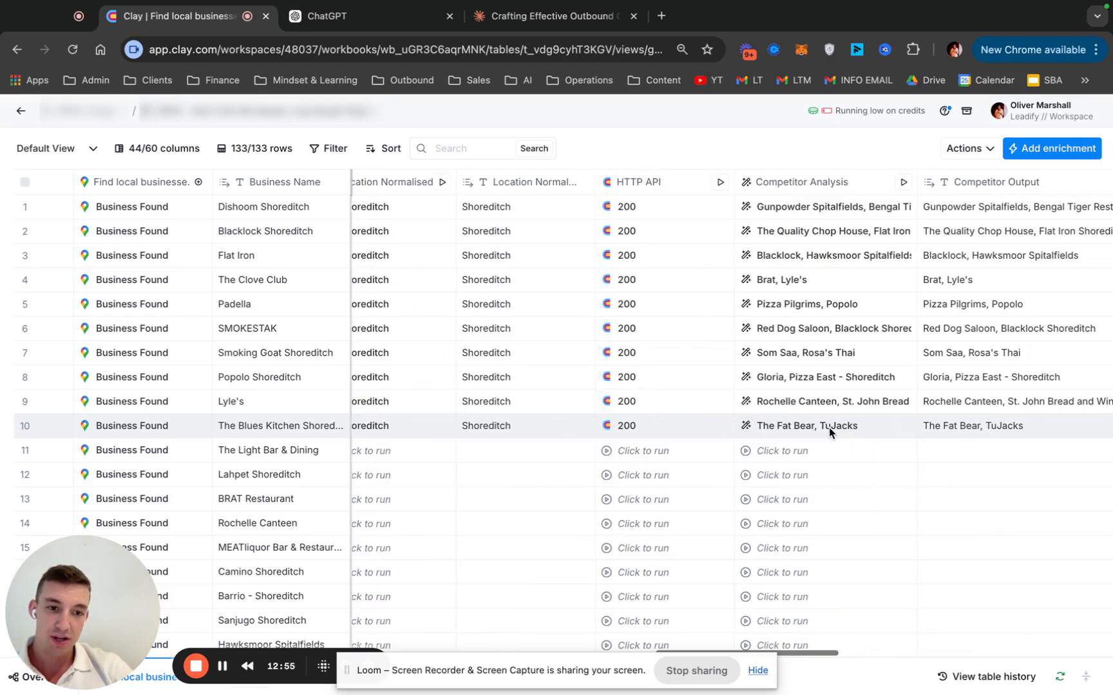
scroll(830, 430, "right", 3)
scroll(828, 428, "right", 6)
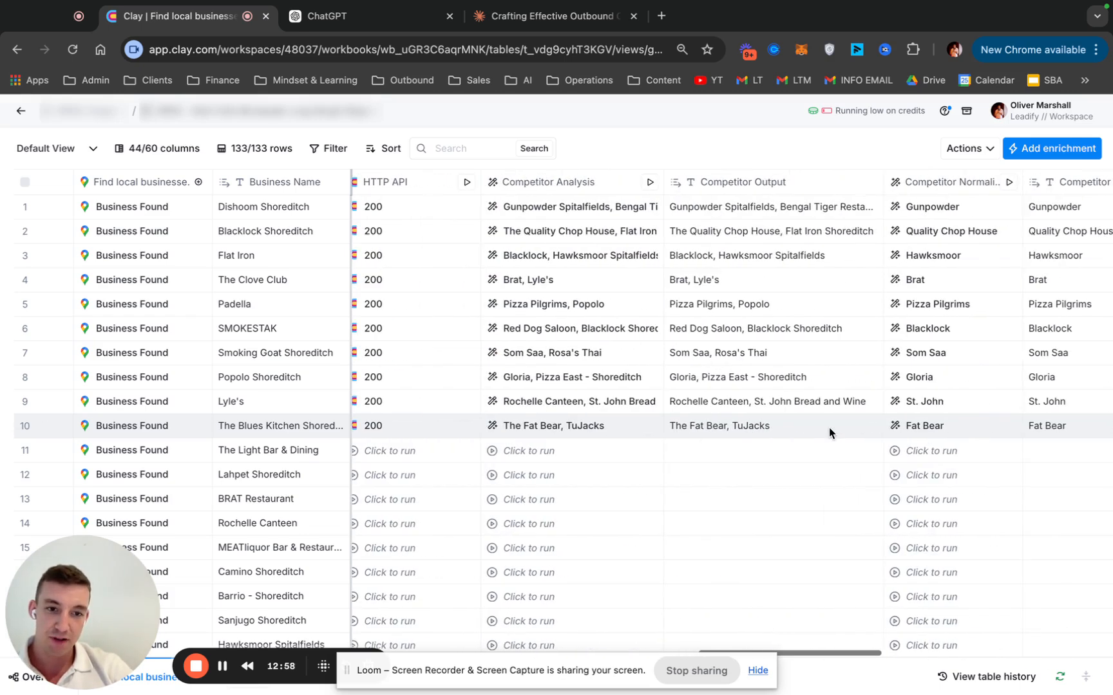
scroll(829, 427, "right", 9)
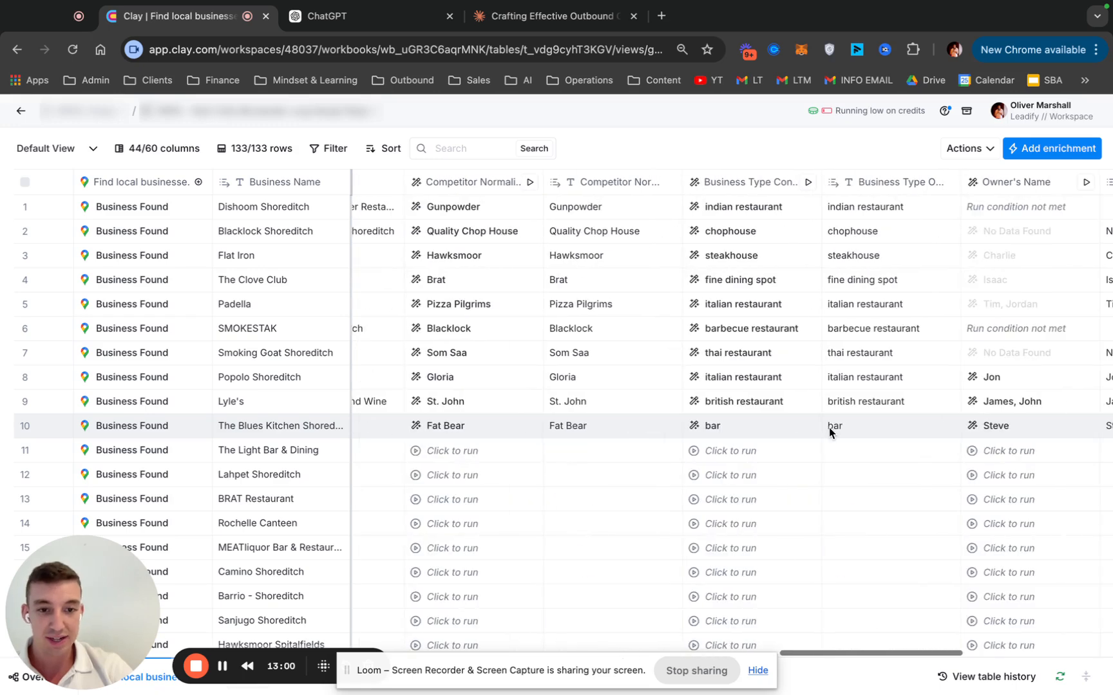